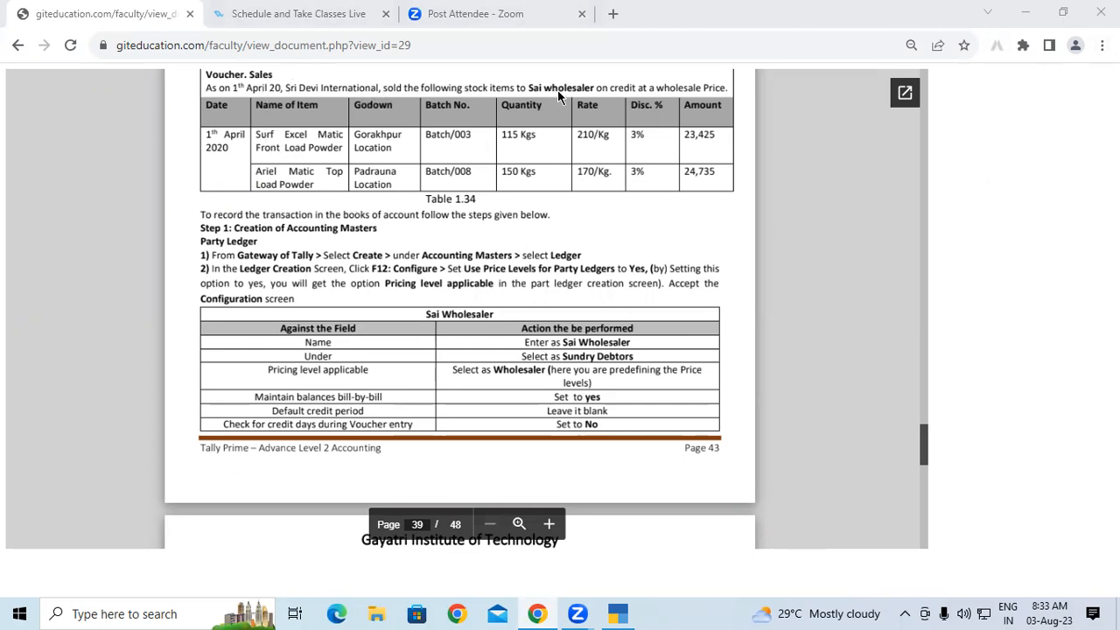
Switch to TallyPrime and start a new sales voucher
left_click(616, 613)
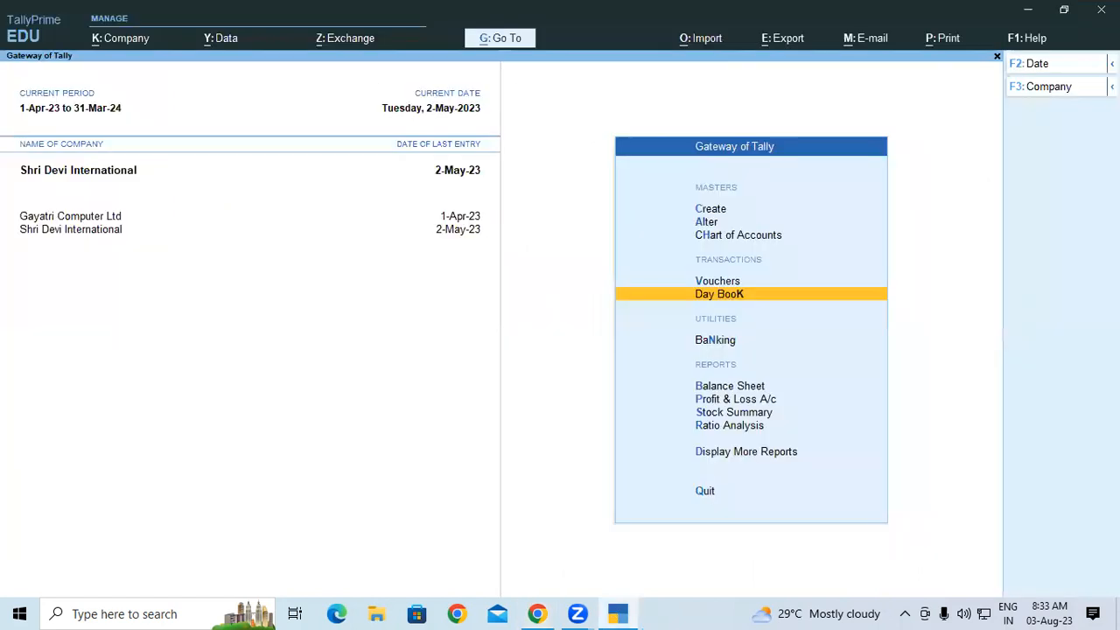
key("v")
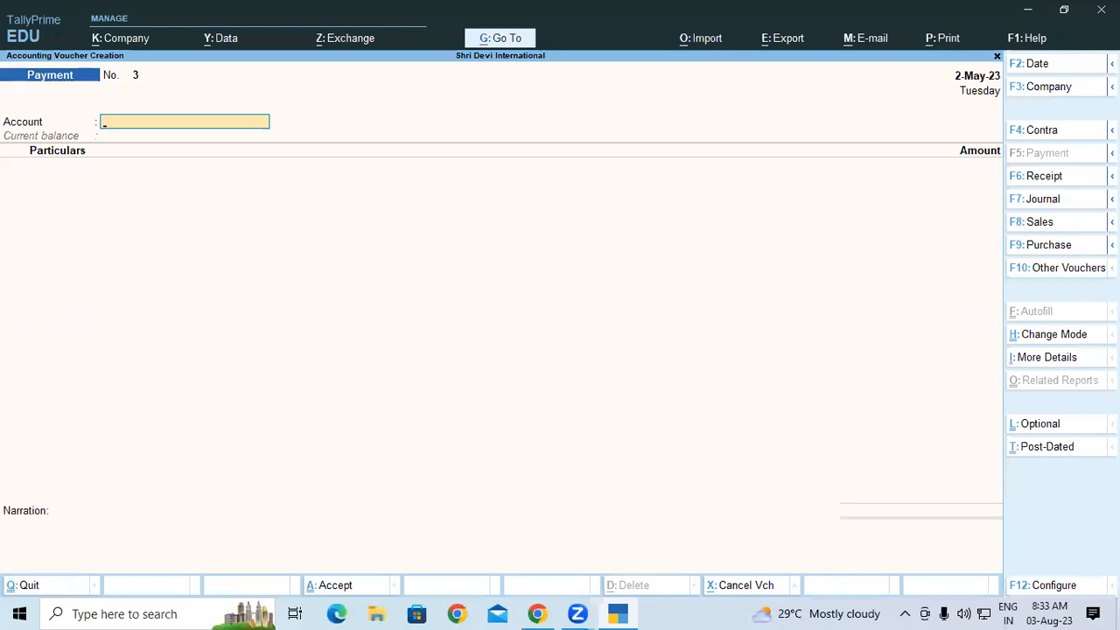
key("F8")
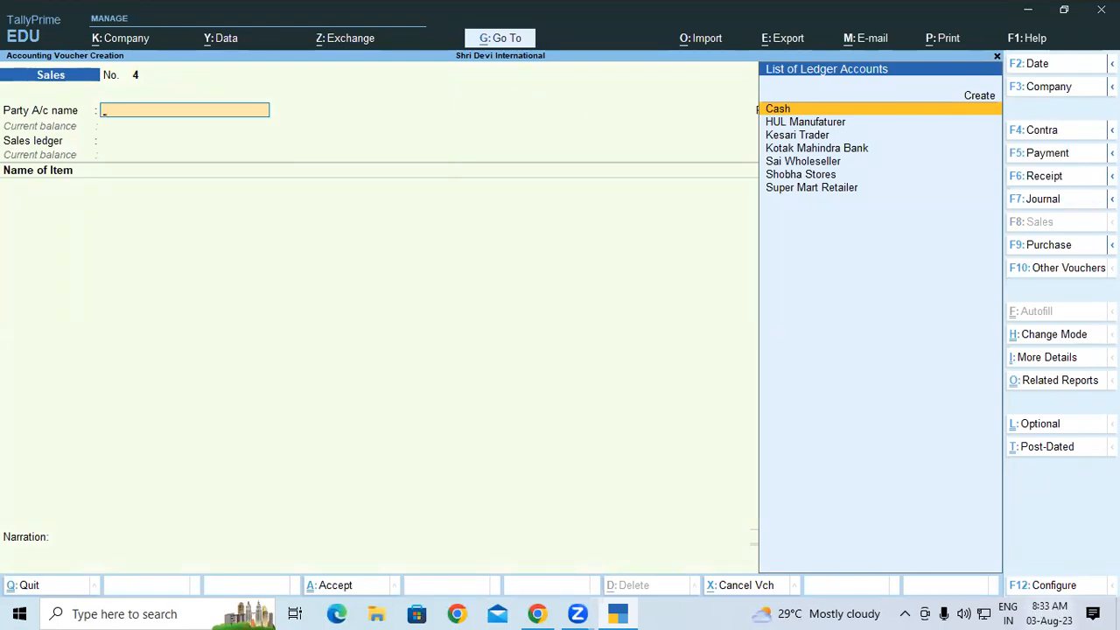
Set the voucher's party account to Sai Wholeseller and accept the dispatch and party details without filling them in
left_click(623, 610)
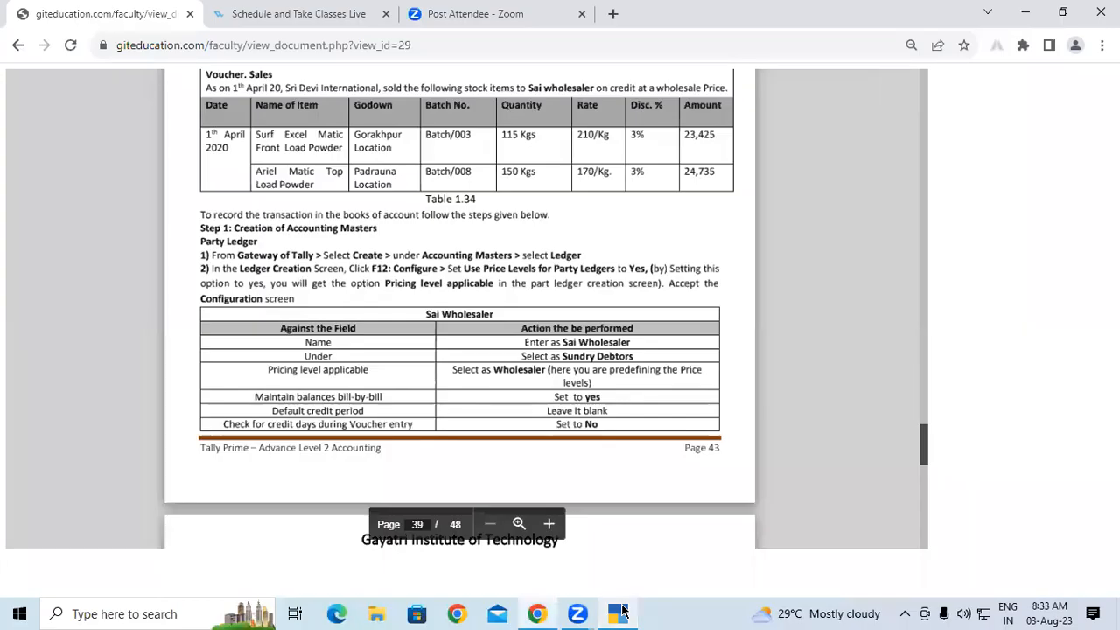
left_click(623, 610)
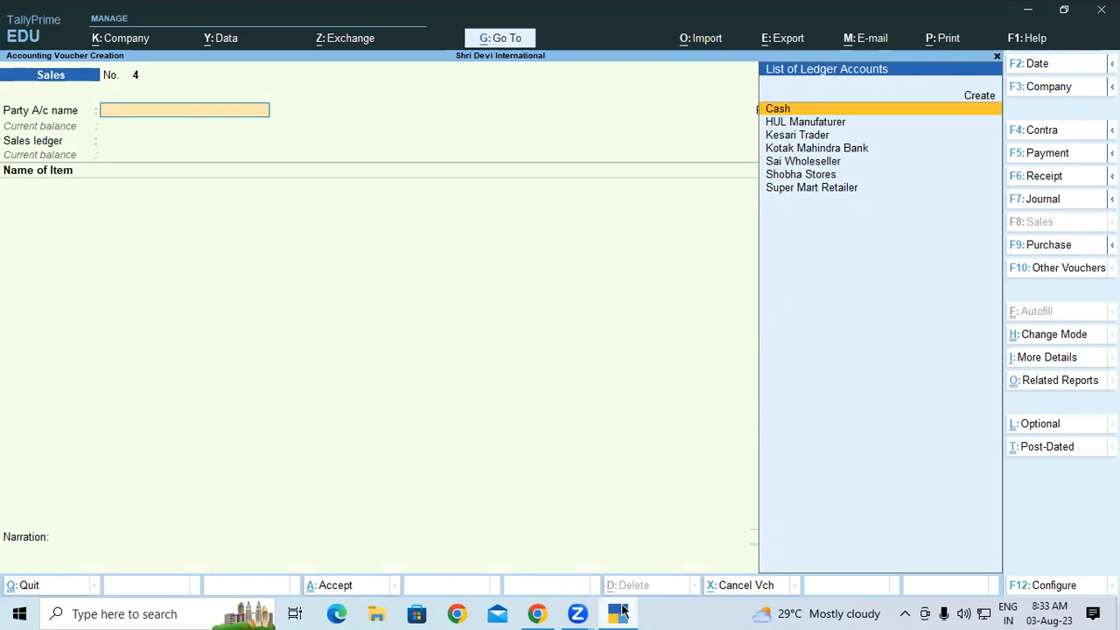
type("Sa")
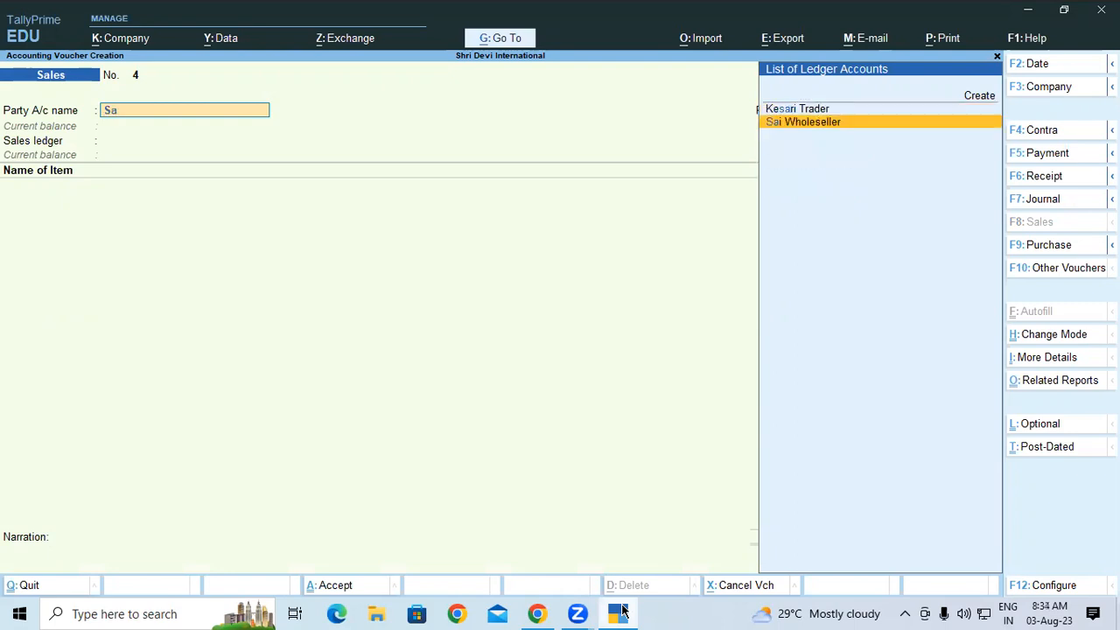
key("Return")
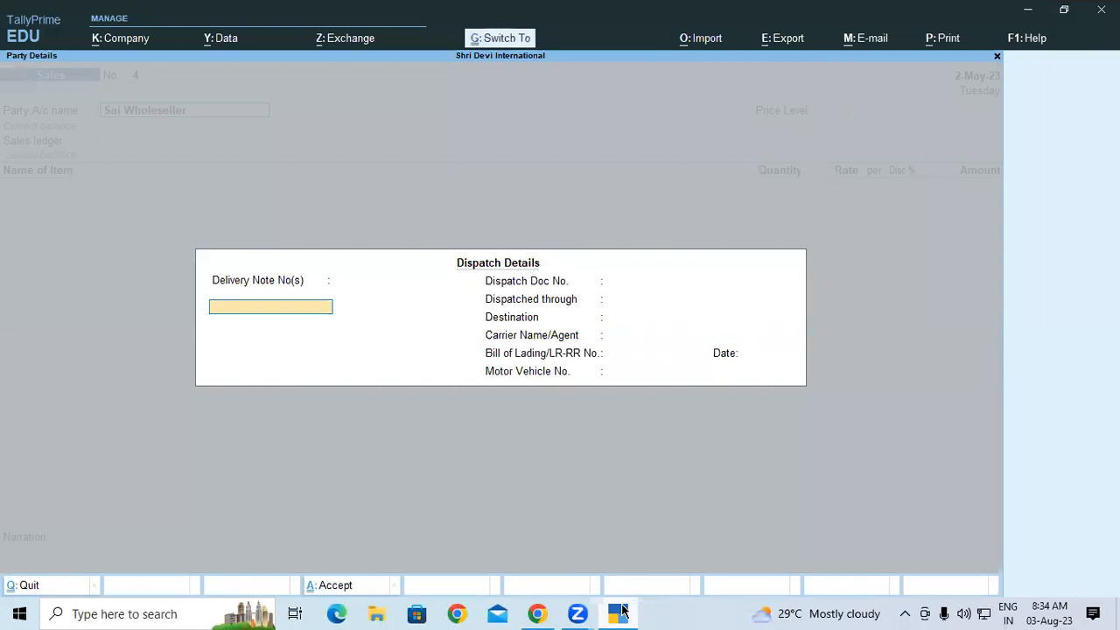
key("ctrl+a")
key("ctrl+a")
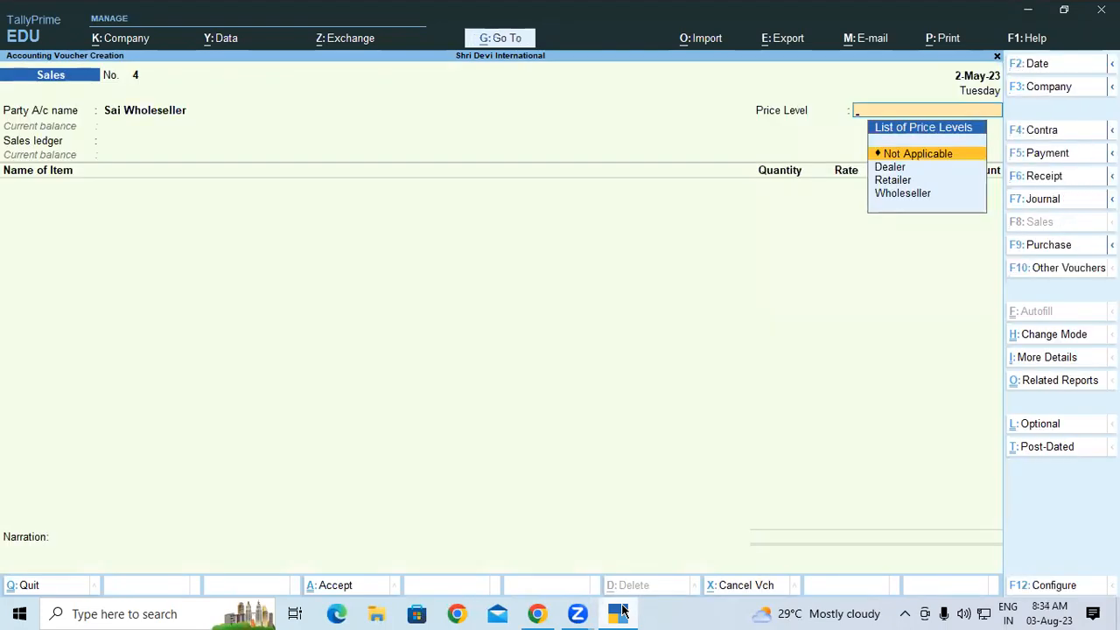
Set the price level to Wholeseller and choose Sales A/c as the sales ledger
key("Down")
key("Down")
key("Down")
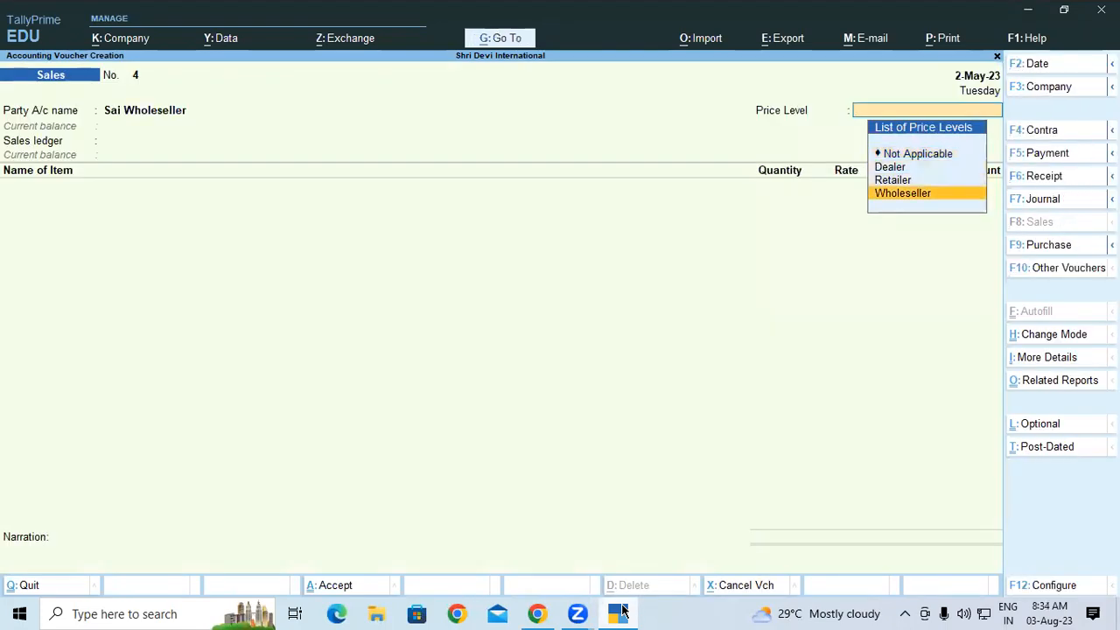
key("Return")
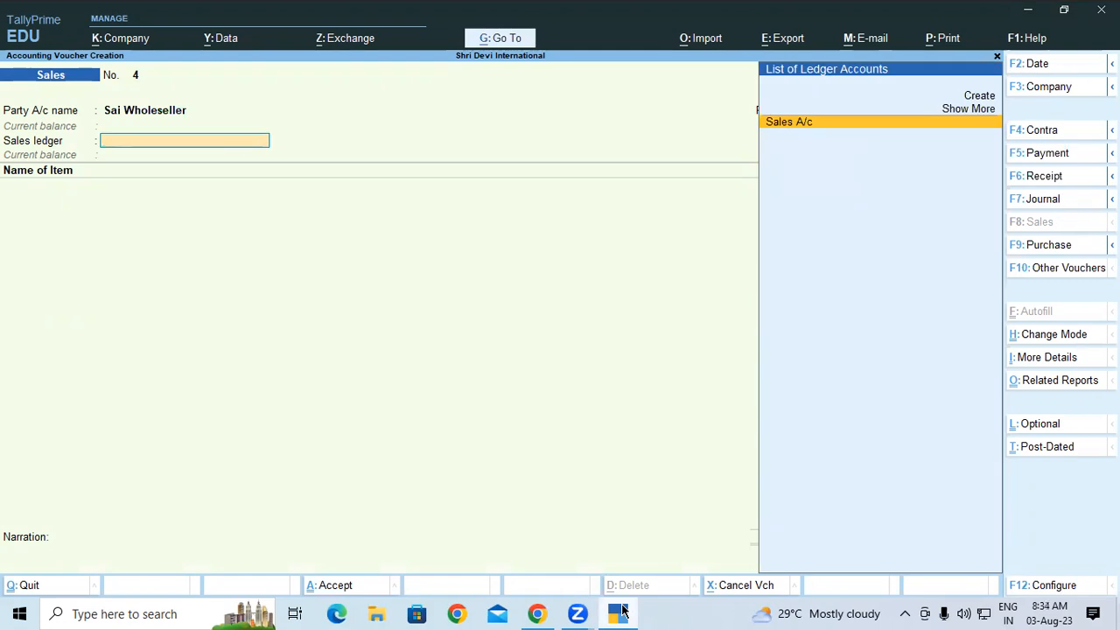
key("Return")
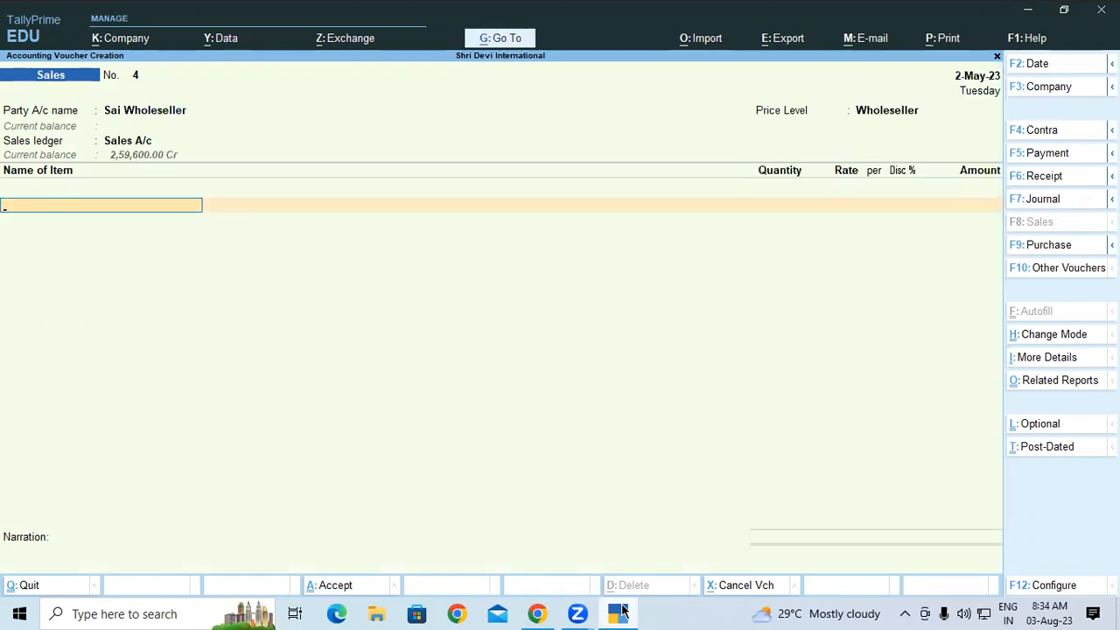
Check the exercise table in the browser and add SURF EXCEL MATIC FRONT LOAD POWDER as the voucher's first item
left_click(623, 610)
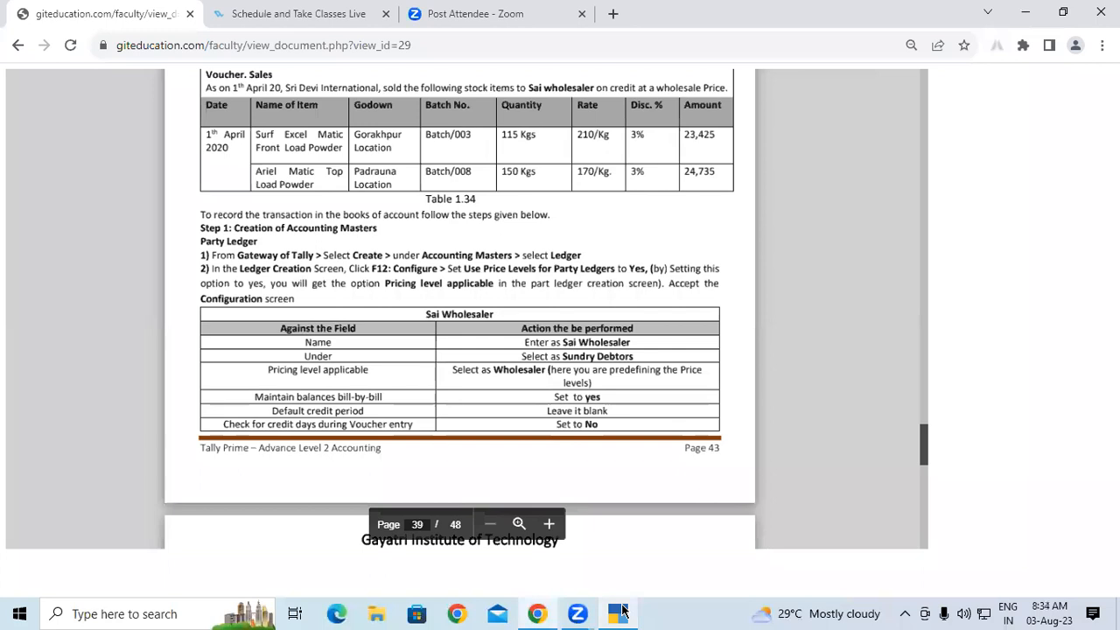
left_click(623, 610)
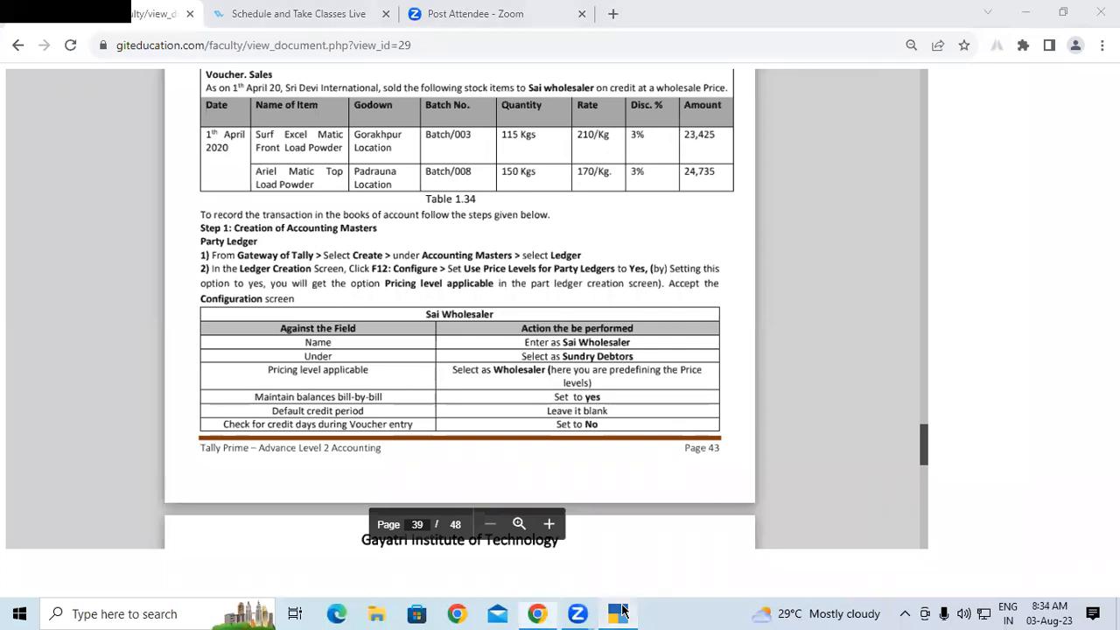
type("Sur")
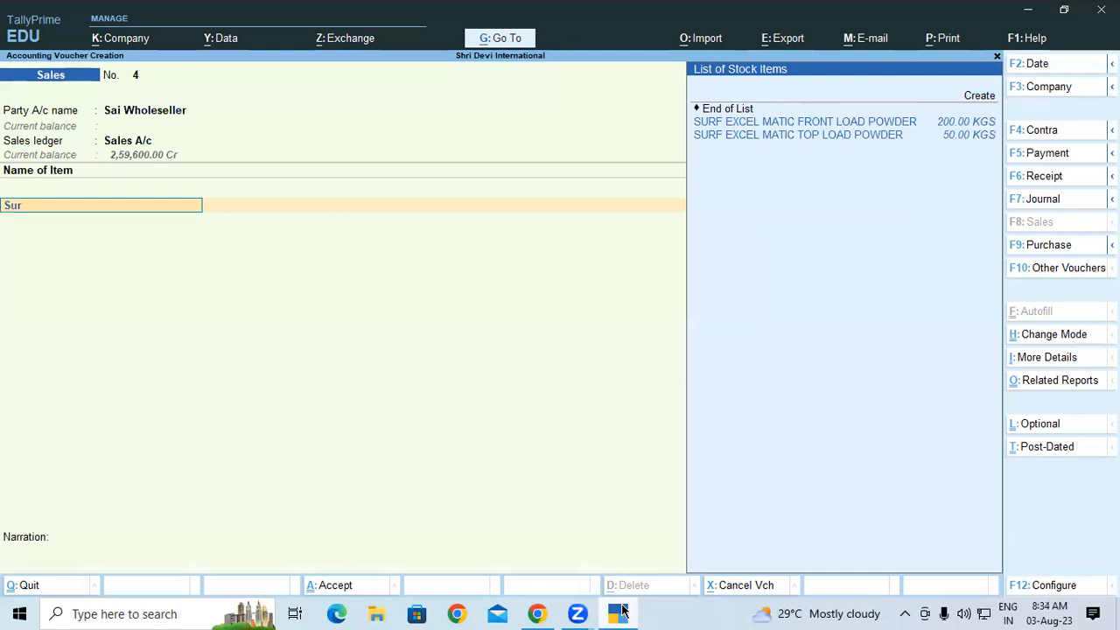
key("Return")
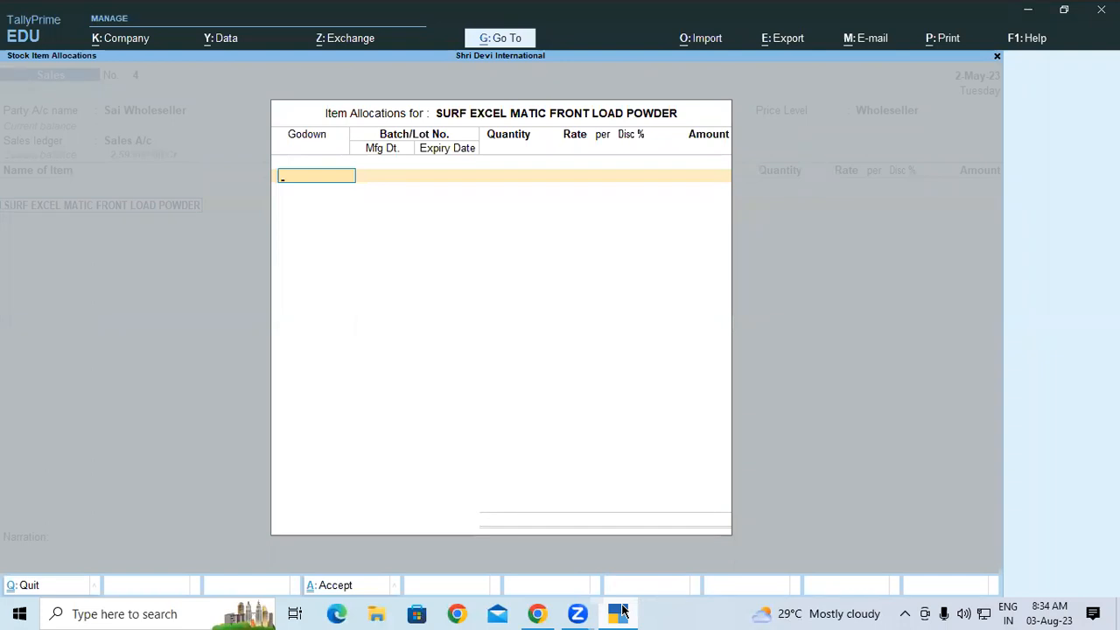
Allocate 115 KGS of the Surf Excel item from godown Padrauna-UP, Batch/003, and accept the preset rate, discount and batch dates
type("P")
key("Return")
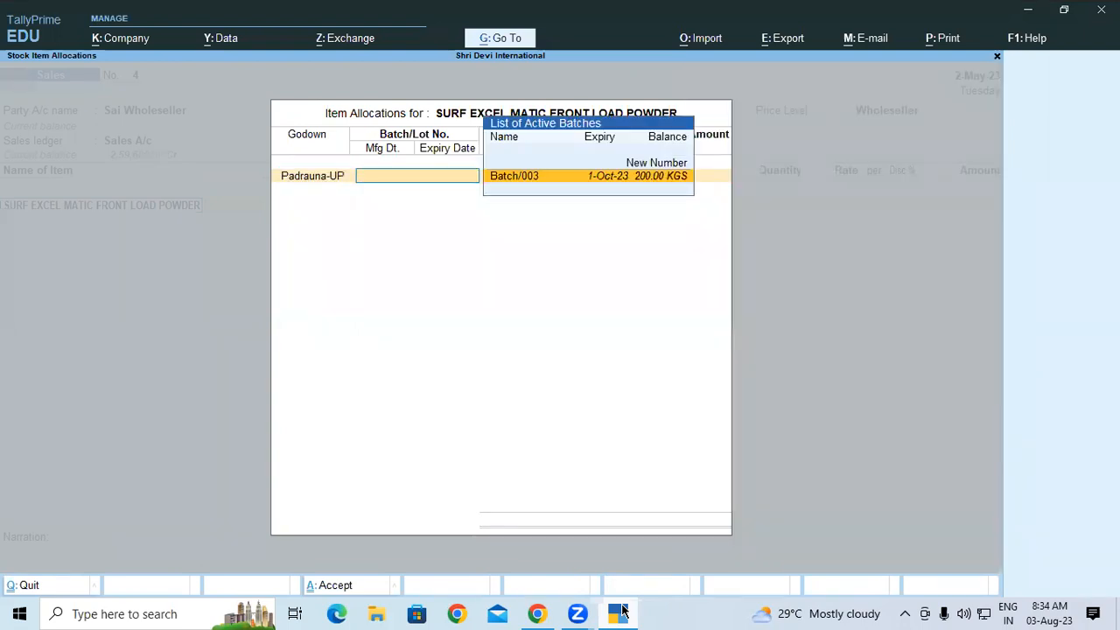
key("Return")
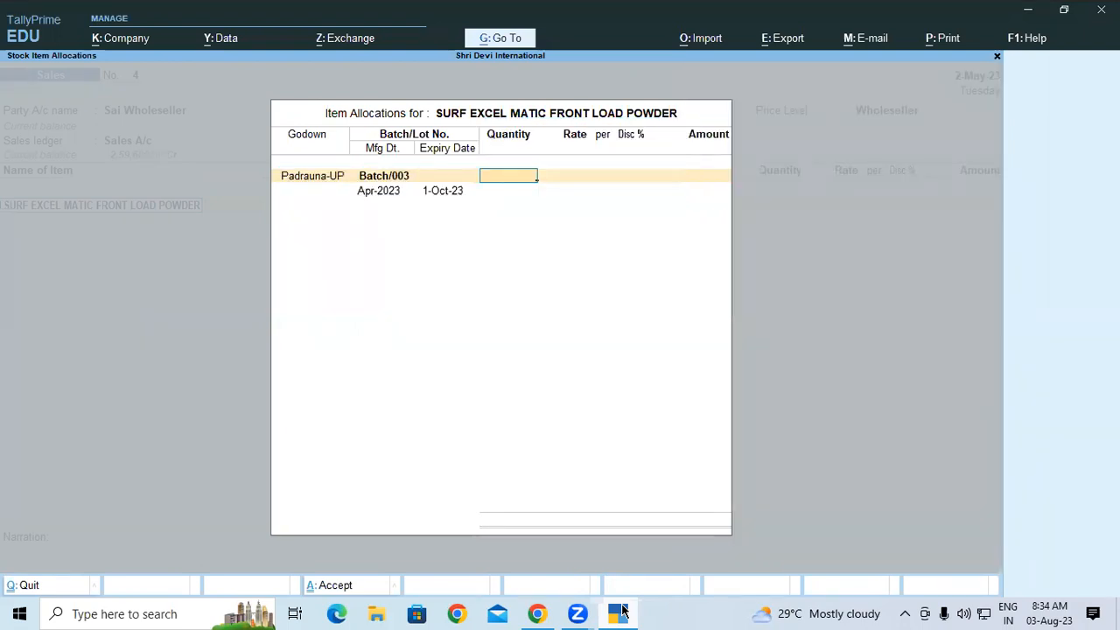
type("115")
key("Return")
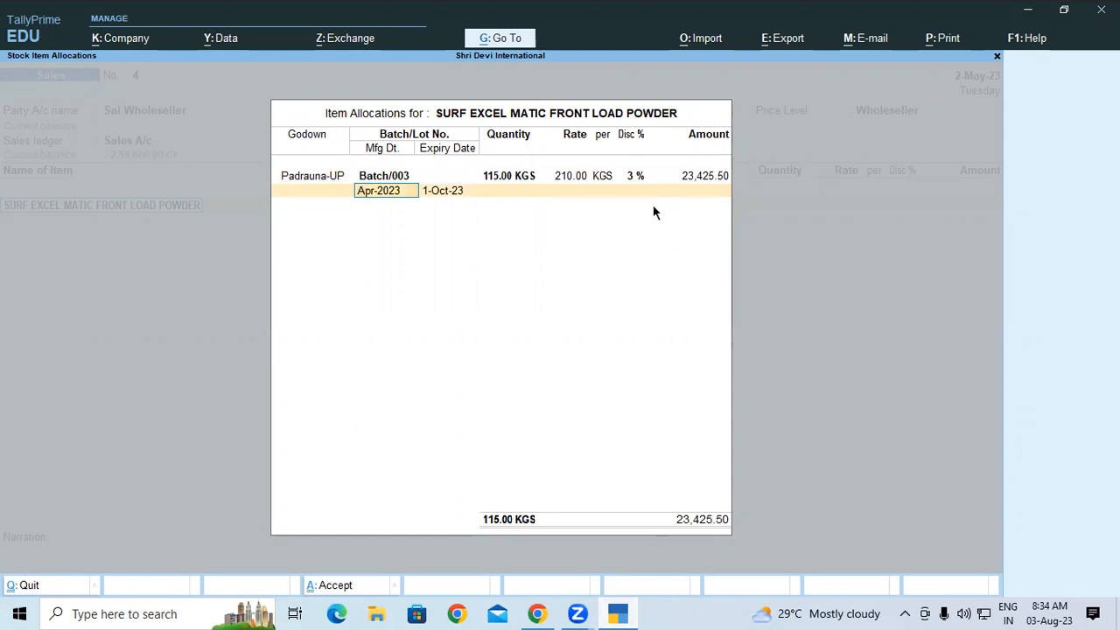
key("Return")
key("Return")
key("Return")
key("Return")
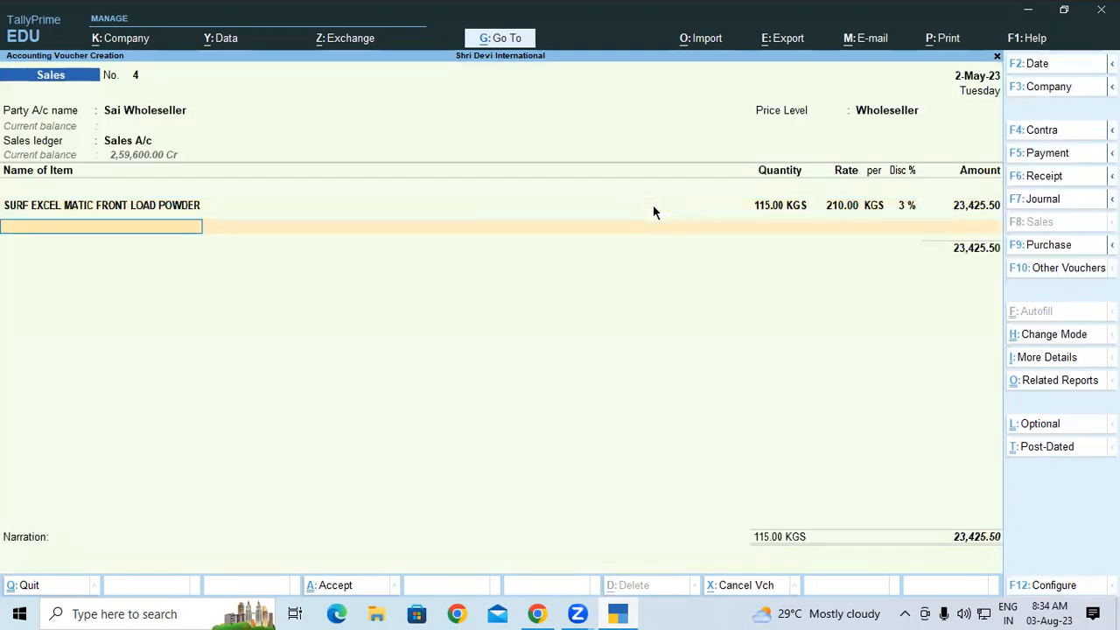
Add ARIEL MATIC TOP LOAD POWDER as the second item of the sales voucher
type("Su")
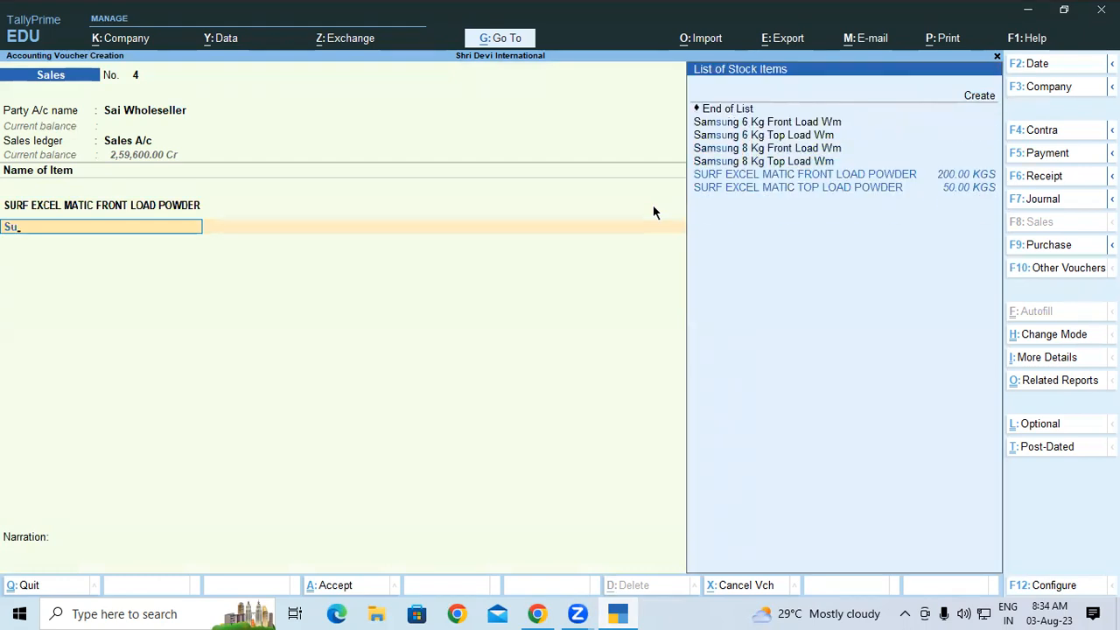
key("BackSpace")
key("BackSpace")
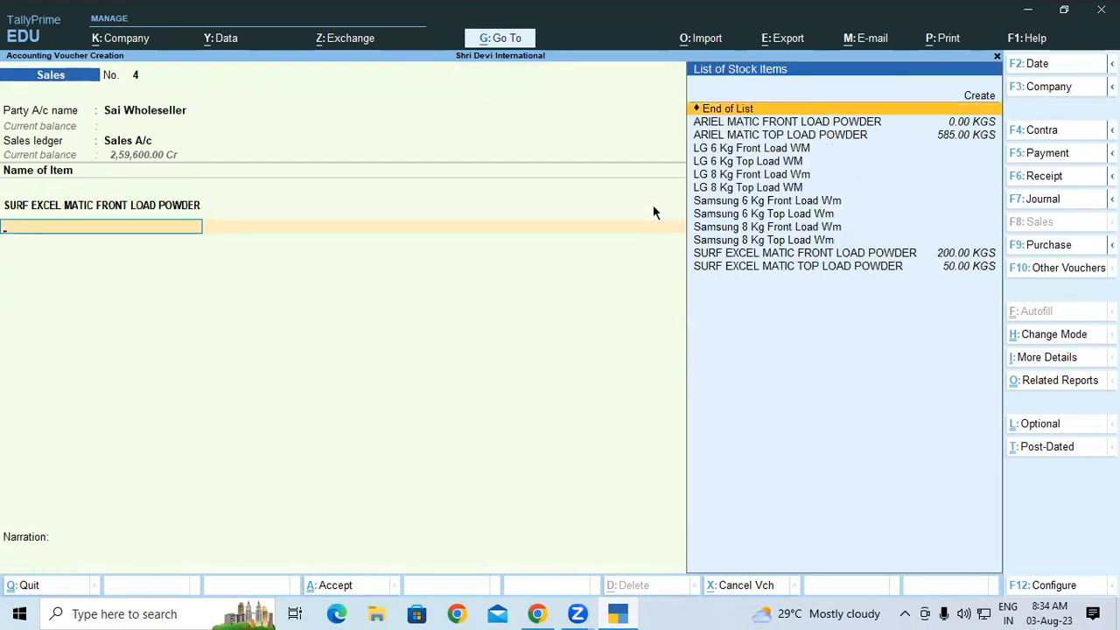
type("Ar")
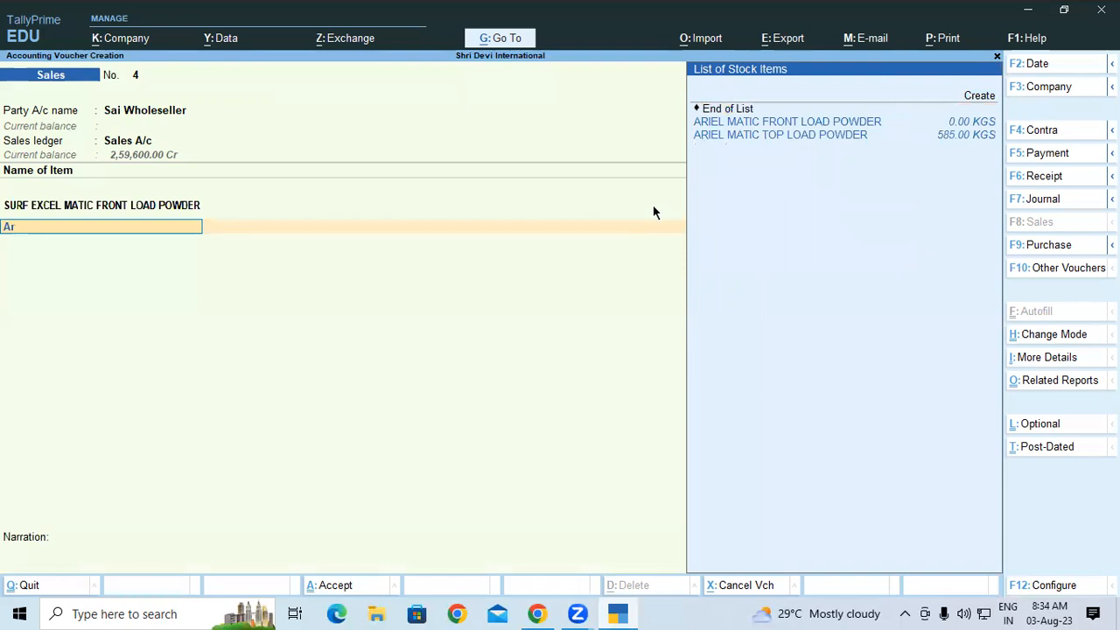
key("Down")
key("Up")
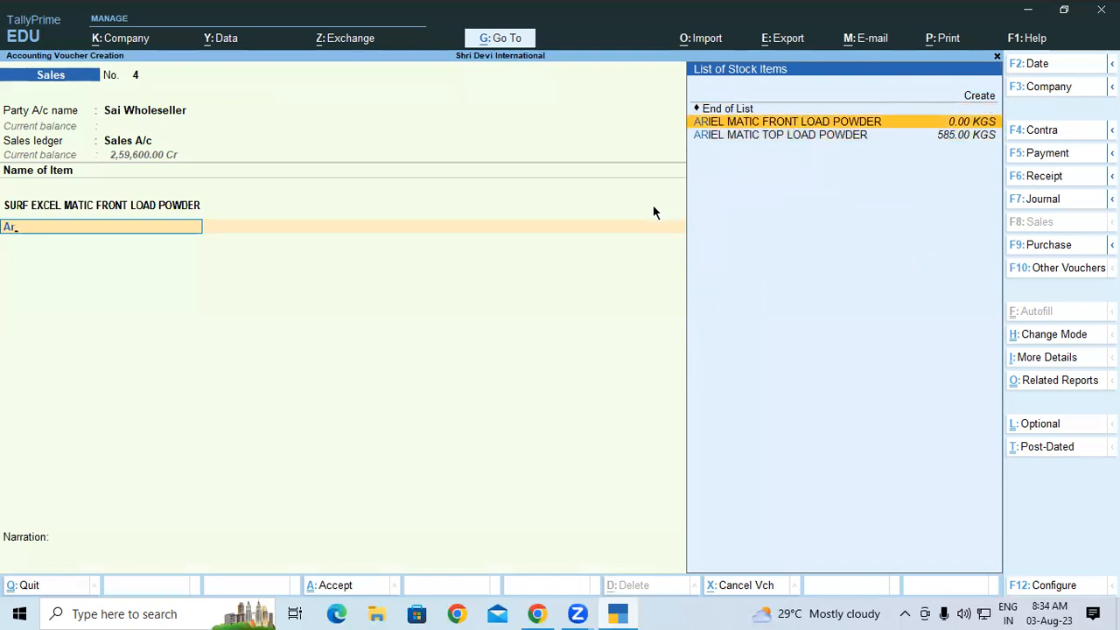
key("Down")
key("Return")
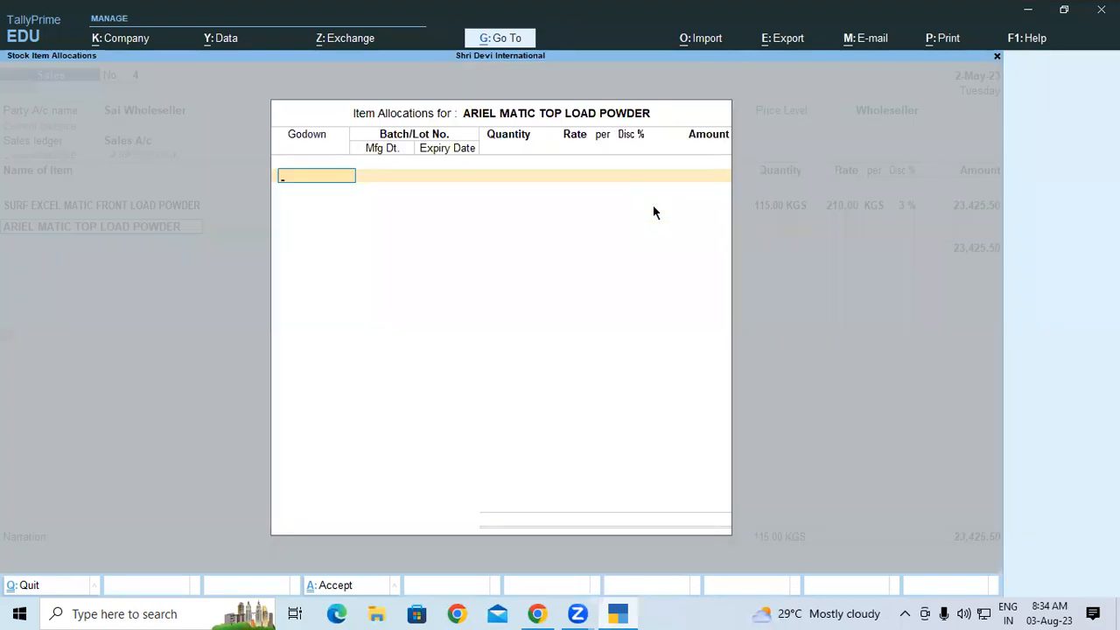
type("Padrauna-UP")
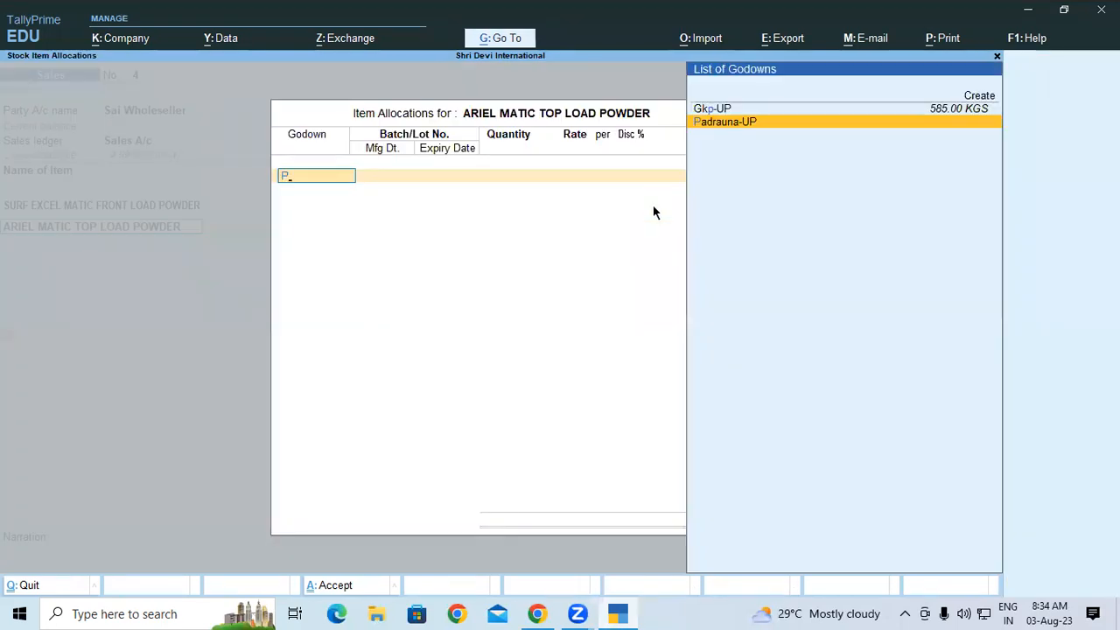
key("Return")
key("BackSpace")
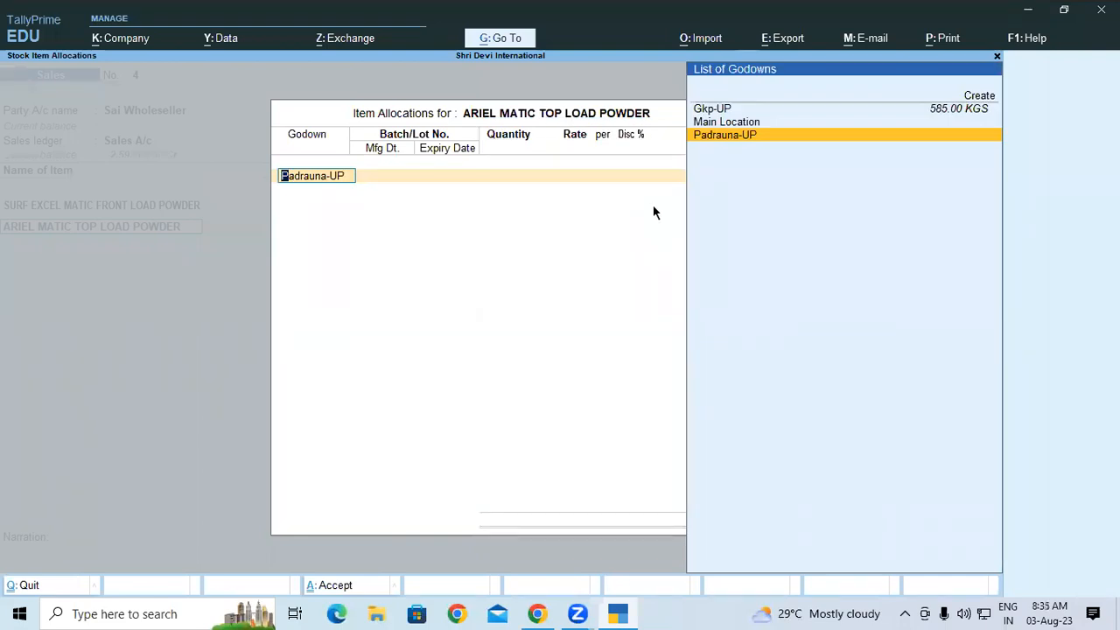
Choose godown Gkp-UP and Batch/008 for the Ariel item, checking the batch against the exercise table in the browser
key("Up")
key("Up")
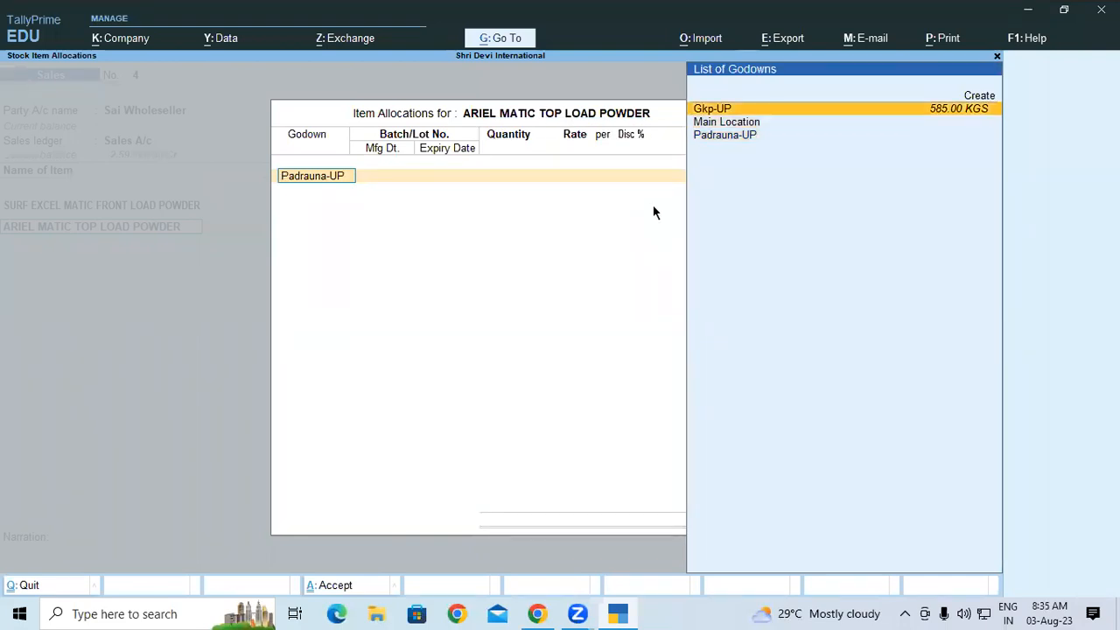
key("Return")
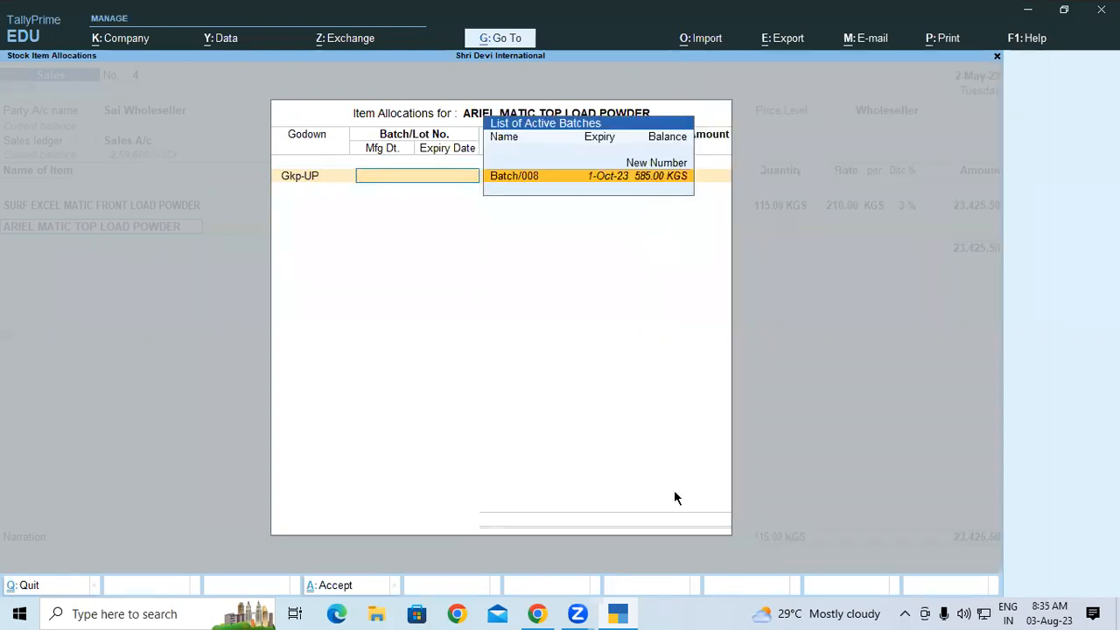
left_click(617, 611)
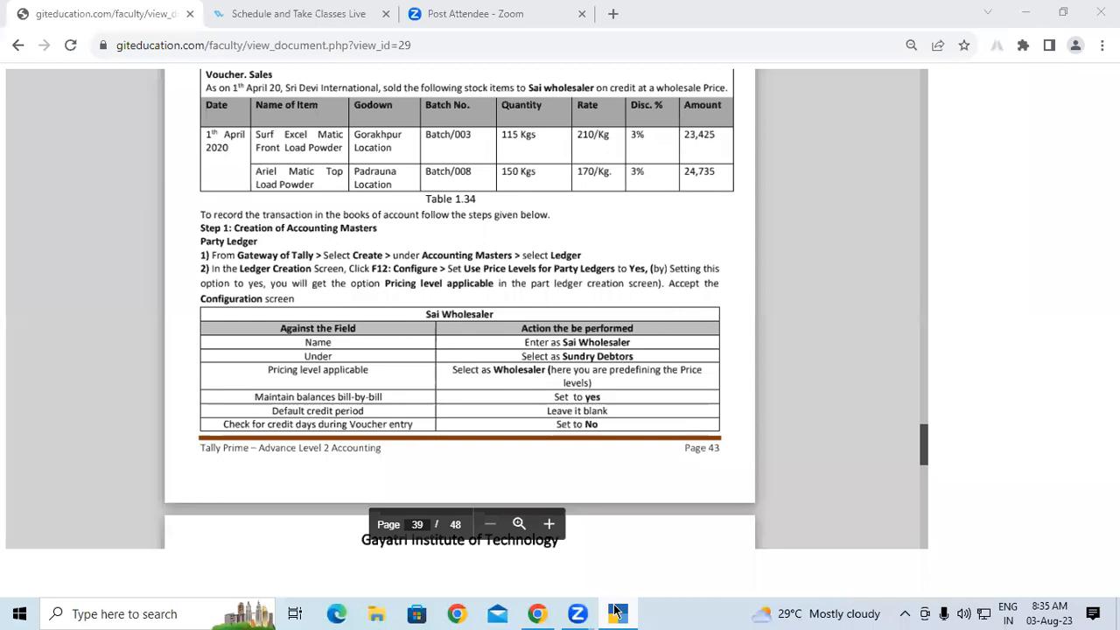
left_click(617, 611)
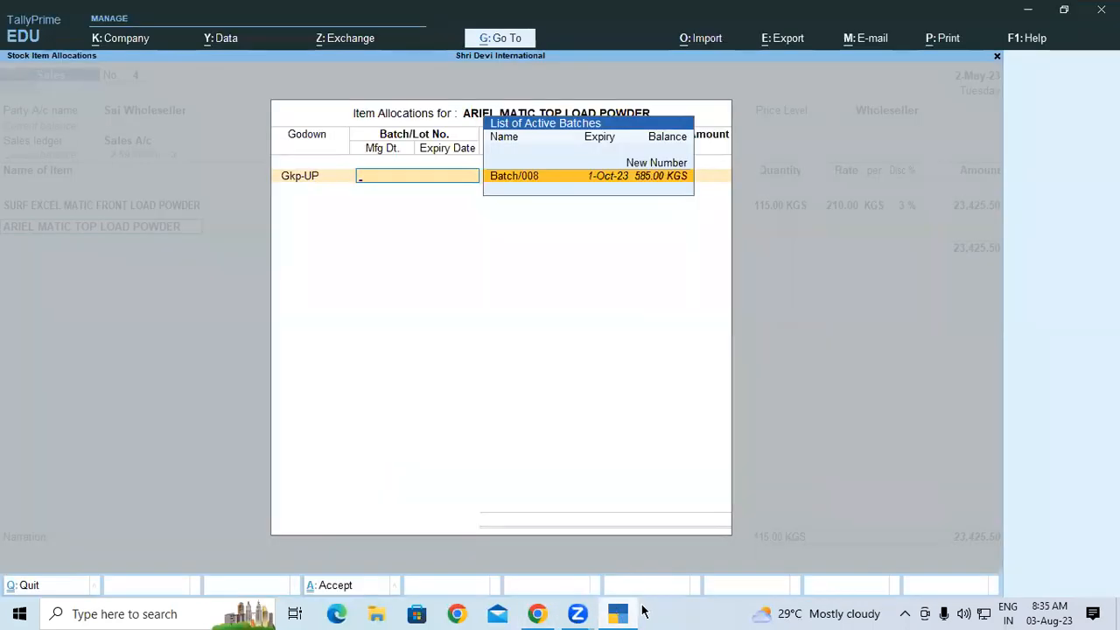
key("Return")
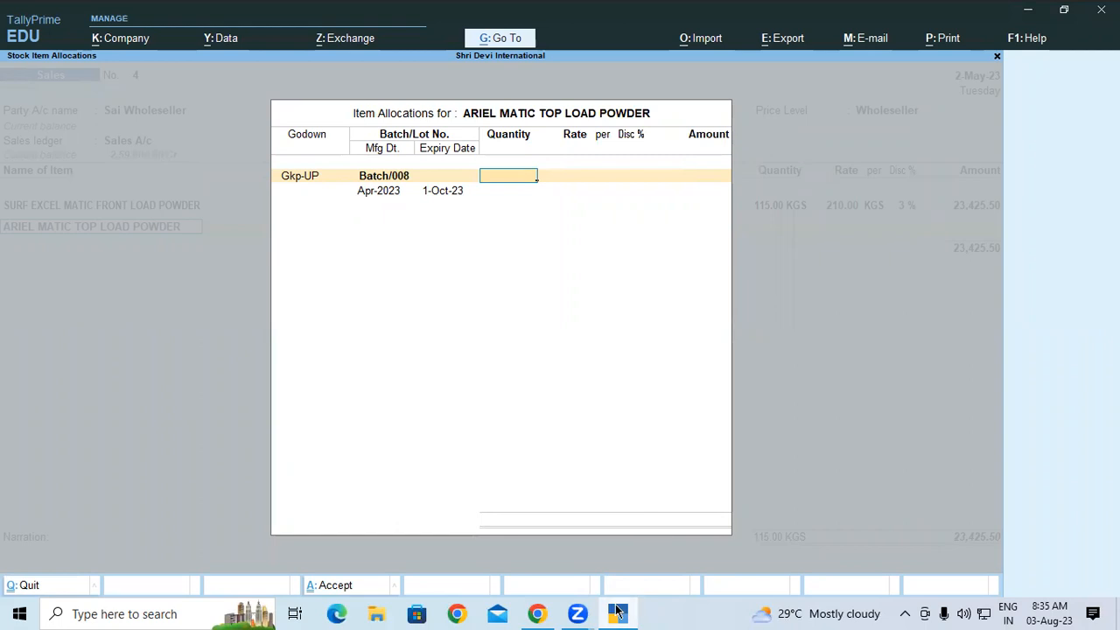
Set the Ariel item's quantity to 150 KGS and accept the preset rate, discount, batch dates and amount
type("150")
key("Return")
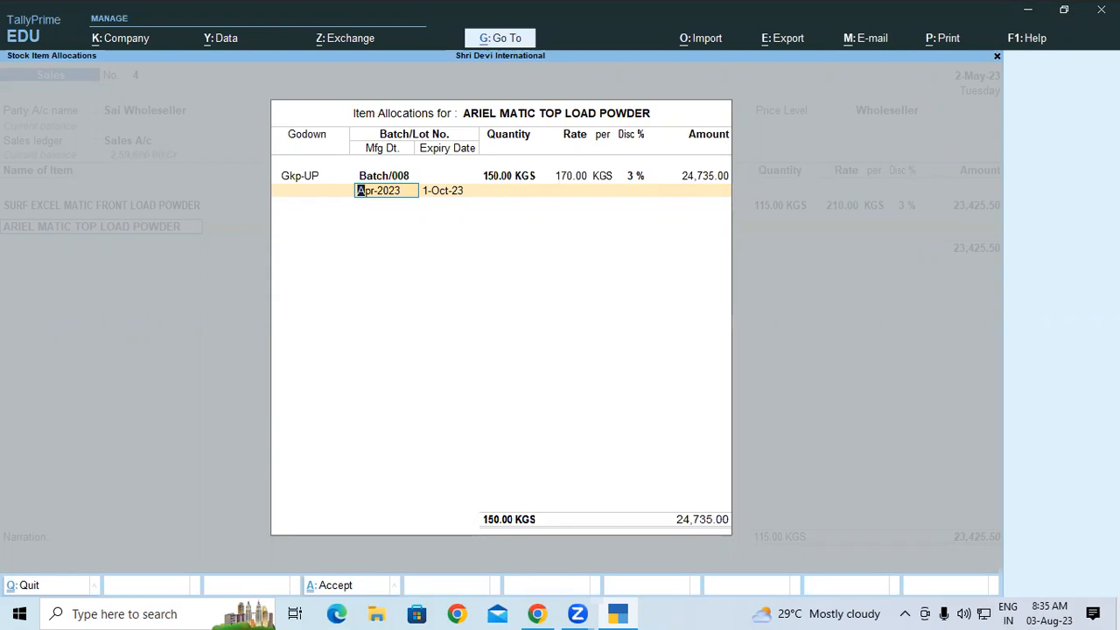
key("Return")
key("Return")
key("Return")
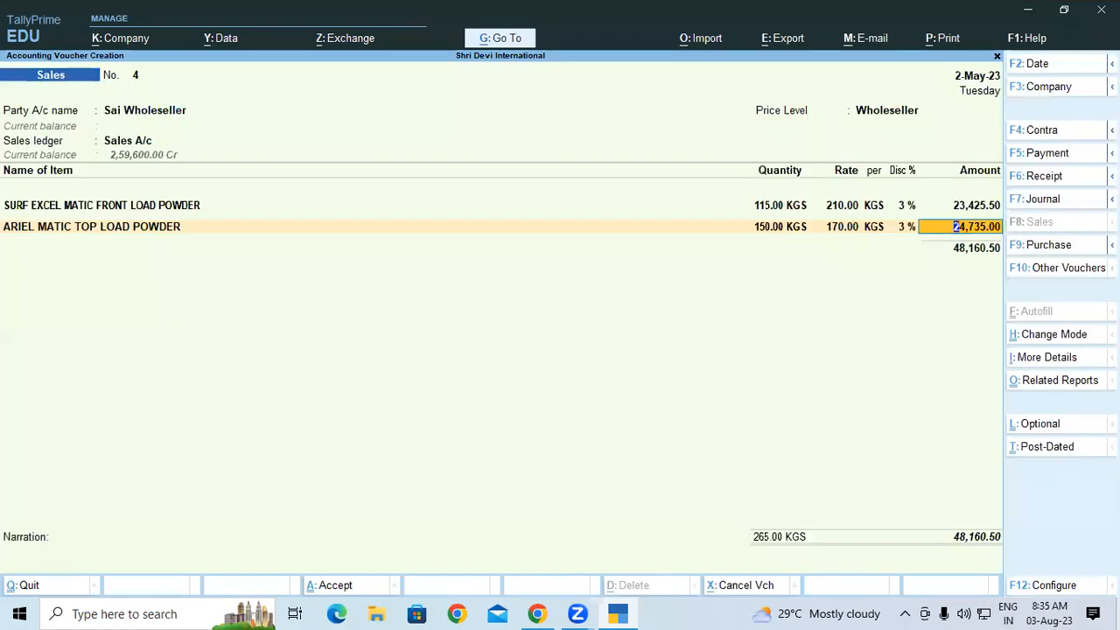
key("Return")
End the item list and choose New Ref as the bill-wise reference type for Sai Wholeseller
key("Return")
key("Return")
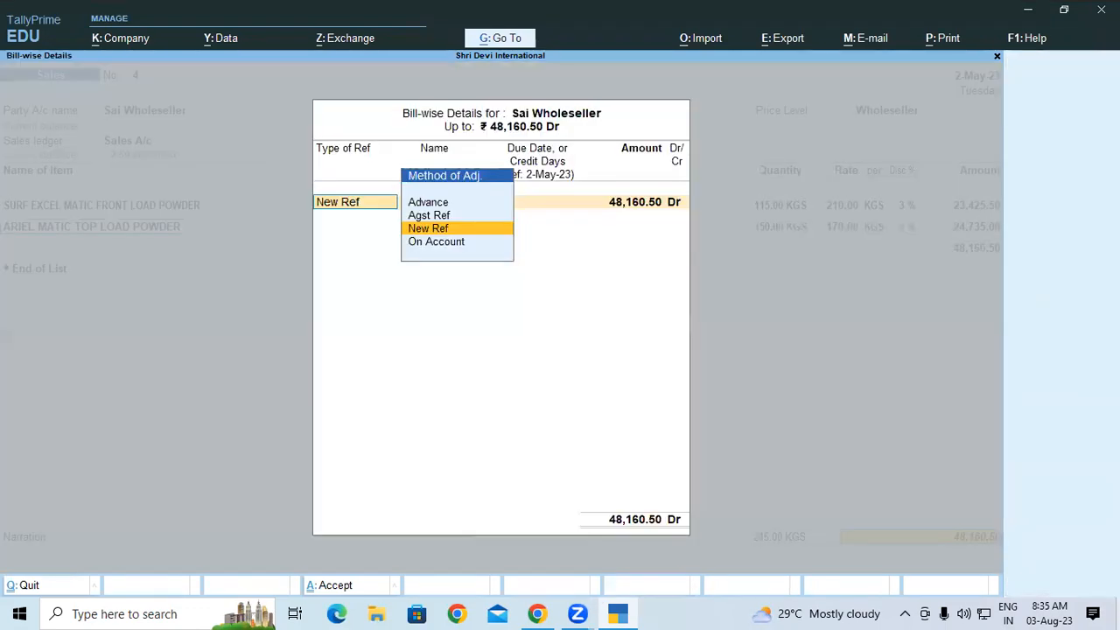
key("Return")
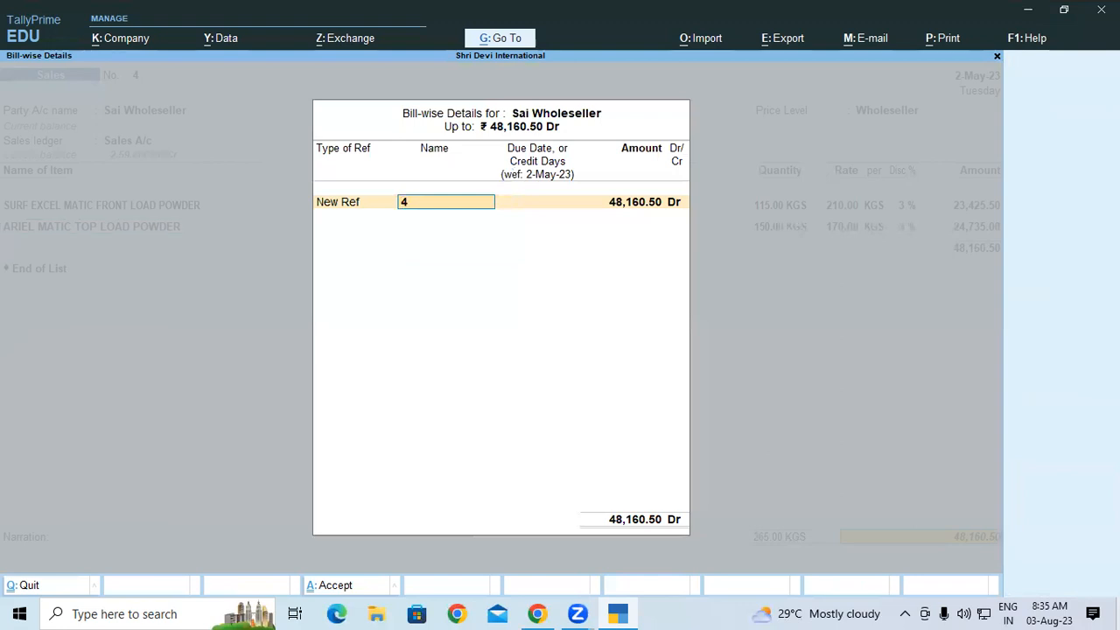
Review the remaining sales invoice instructions in the browser exercise, accept the bill-wise details in TallyPrime and save the sales voucher
left_click(612, 612)
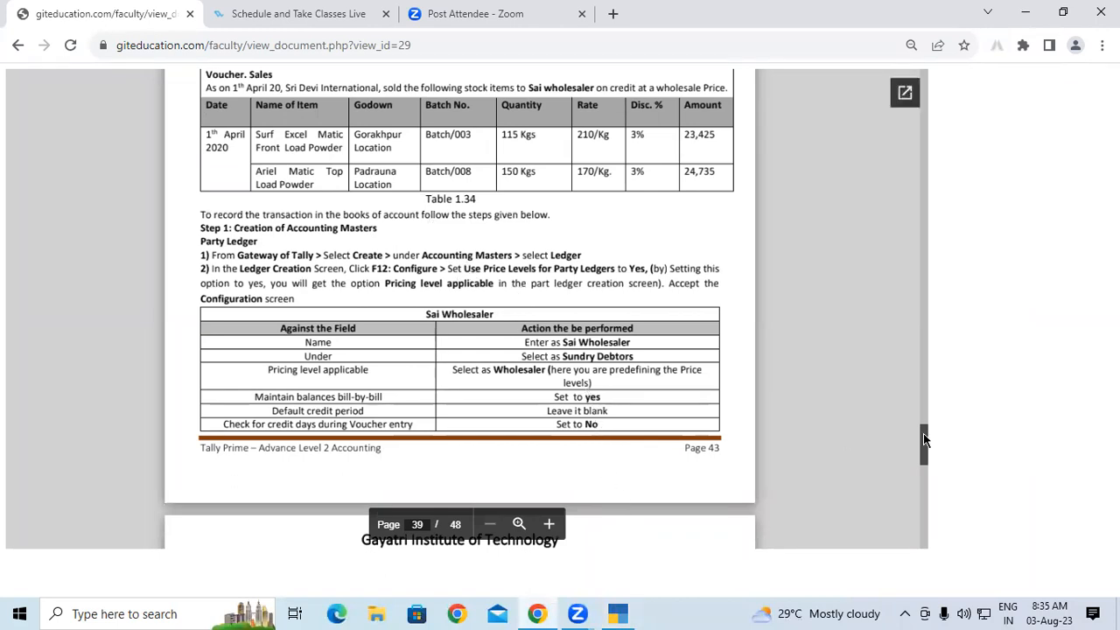
left_click_drag(922, 434, 924, 448)
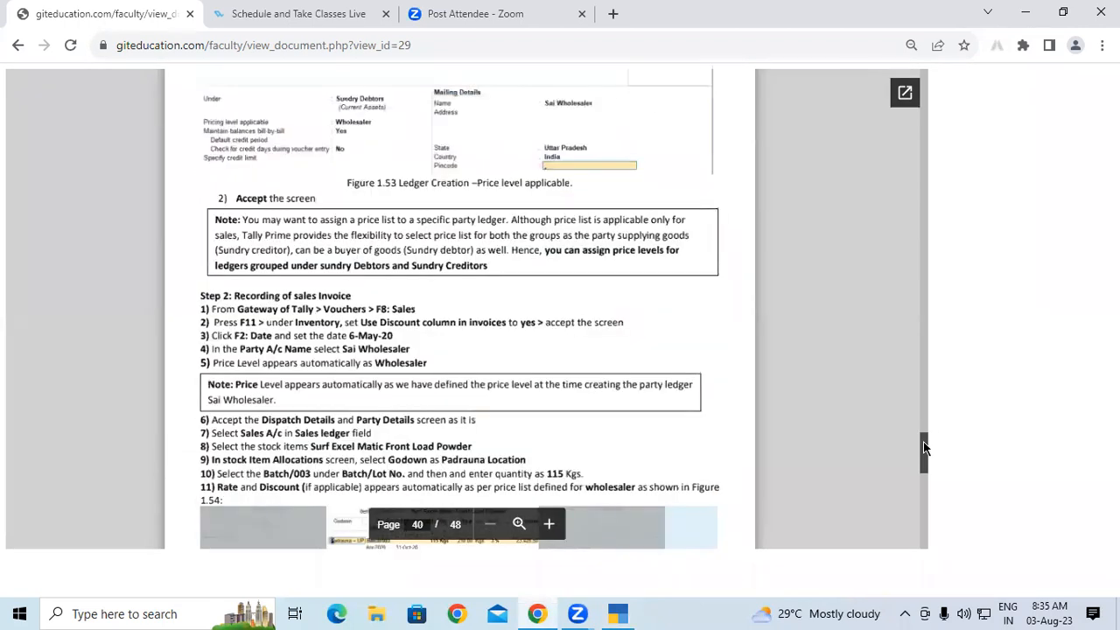
scroll(925, 448, "down", 1)
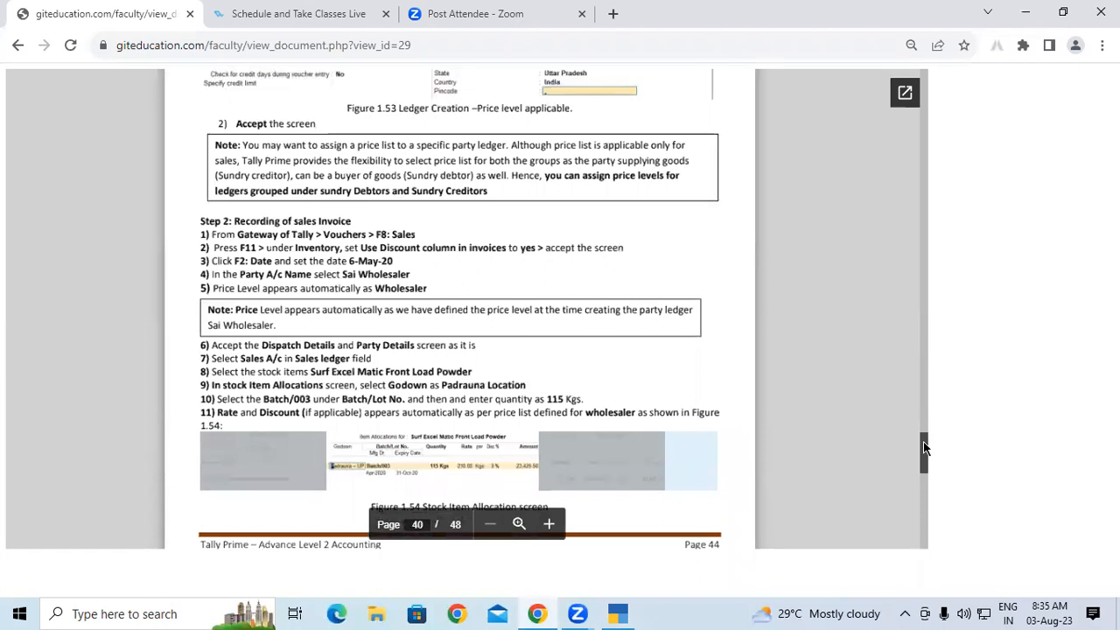
left_click_drag(925, 448, 923, 454)
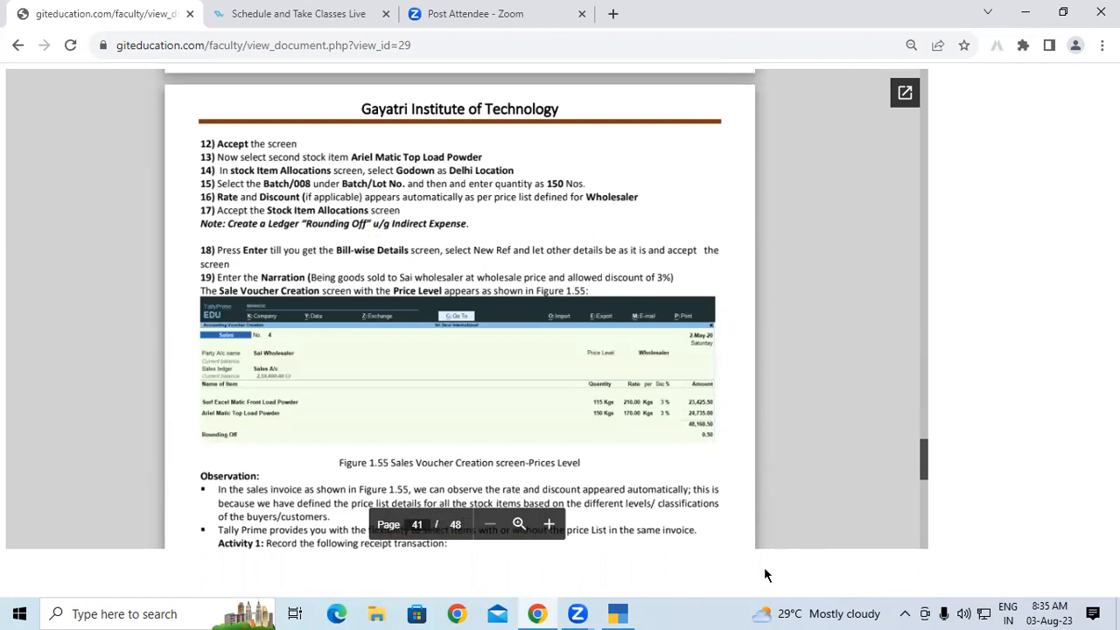
left_click(618, 613)
key("Return")
key("Return")
key("Return")
key("Return")
key("Return")
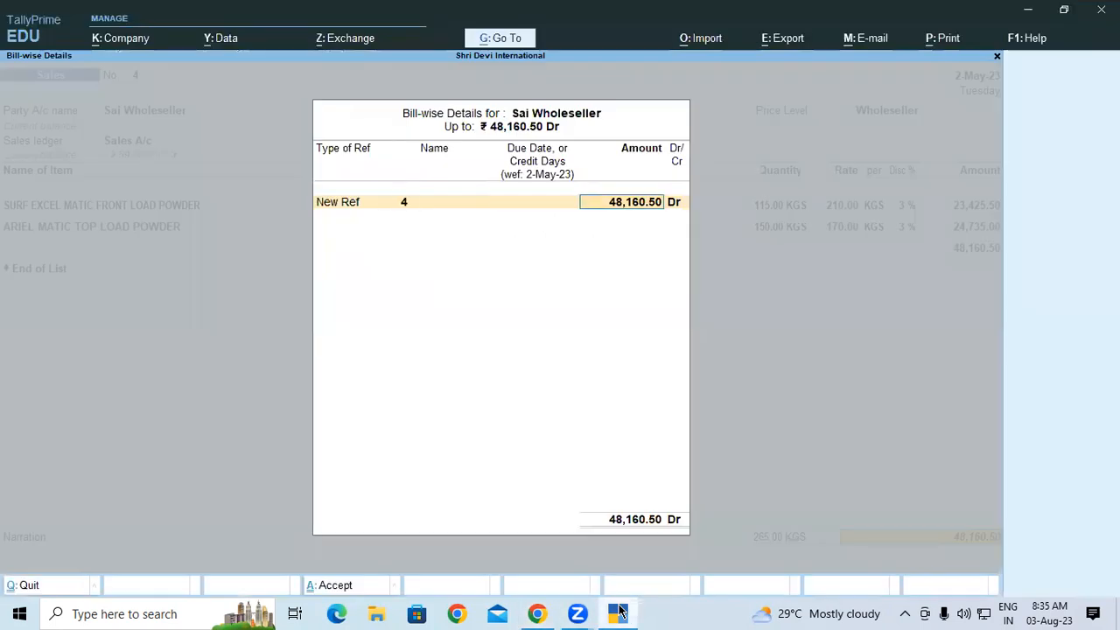
key("Return")
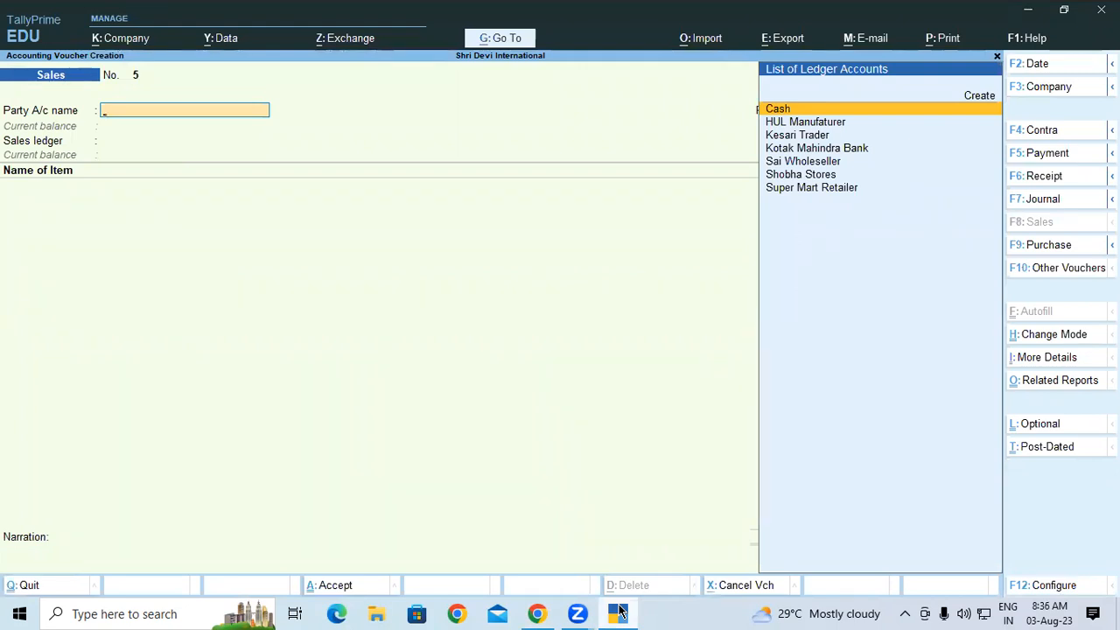
Reopen saved sales voucher No. 4 for alteration and go to the blank ledger line below the item total
left_click(619, 612)
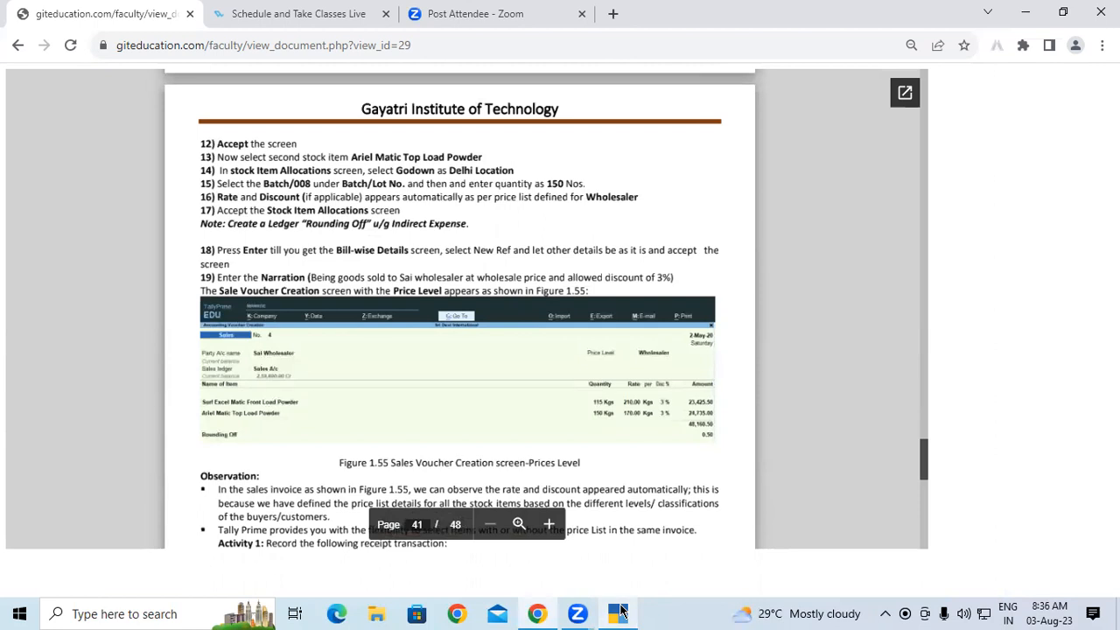
left_click(619, 612)
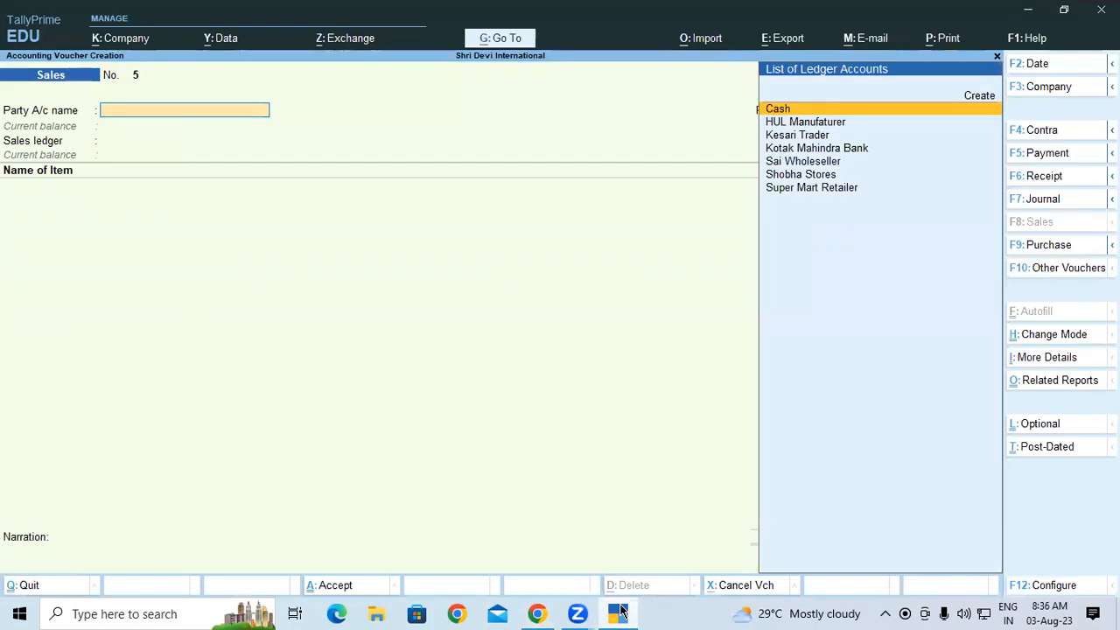
key("Page_Up")
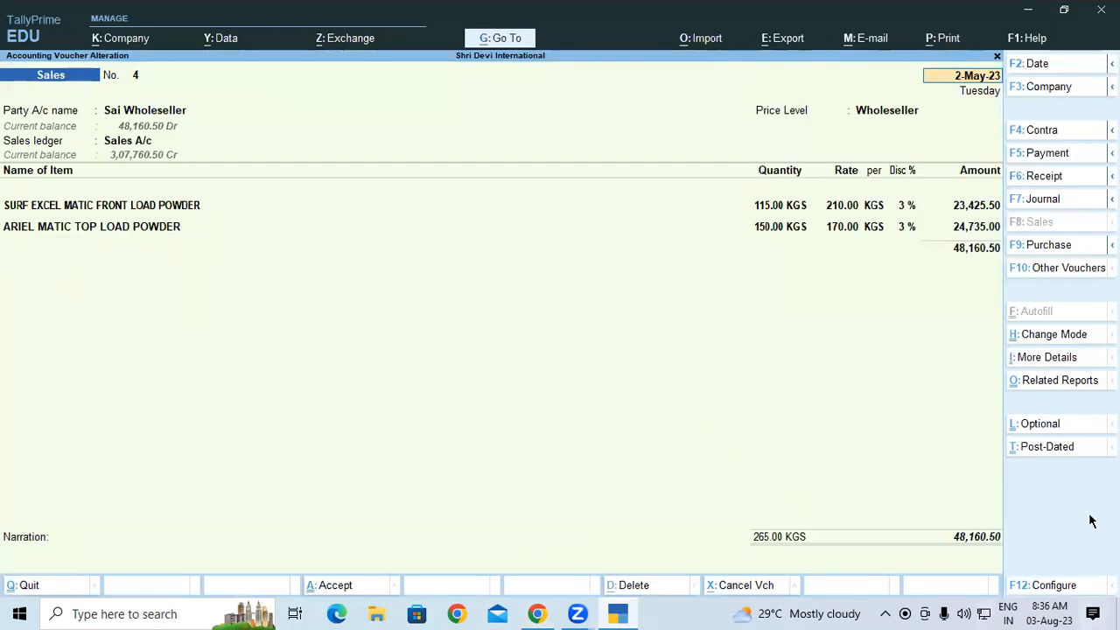
left_click(972, 248)
left_click(976, 227)
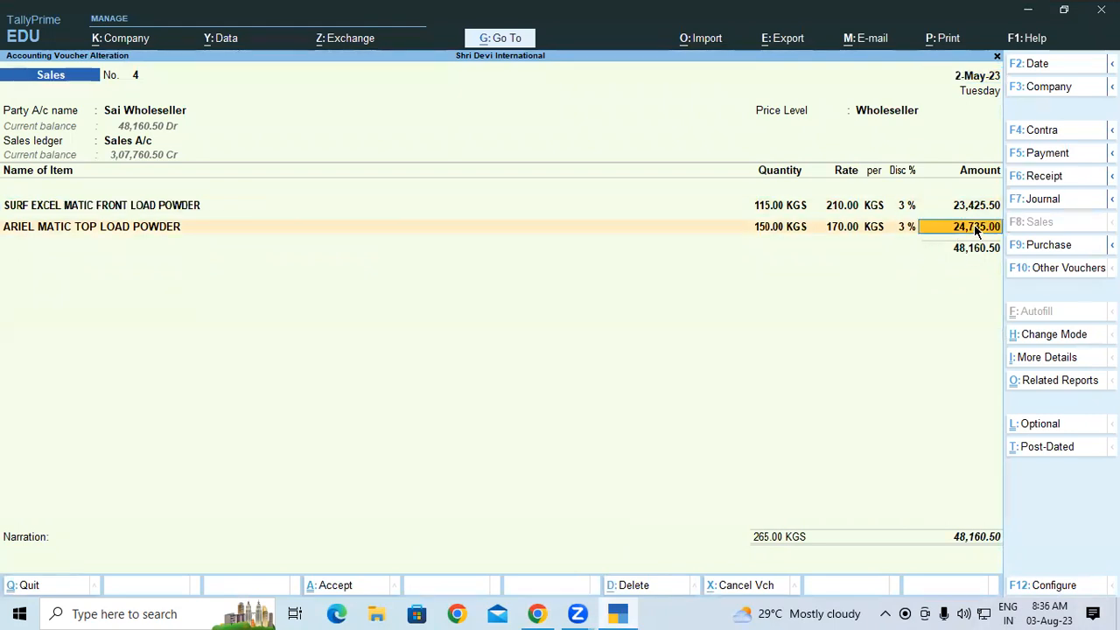
key("Return")
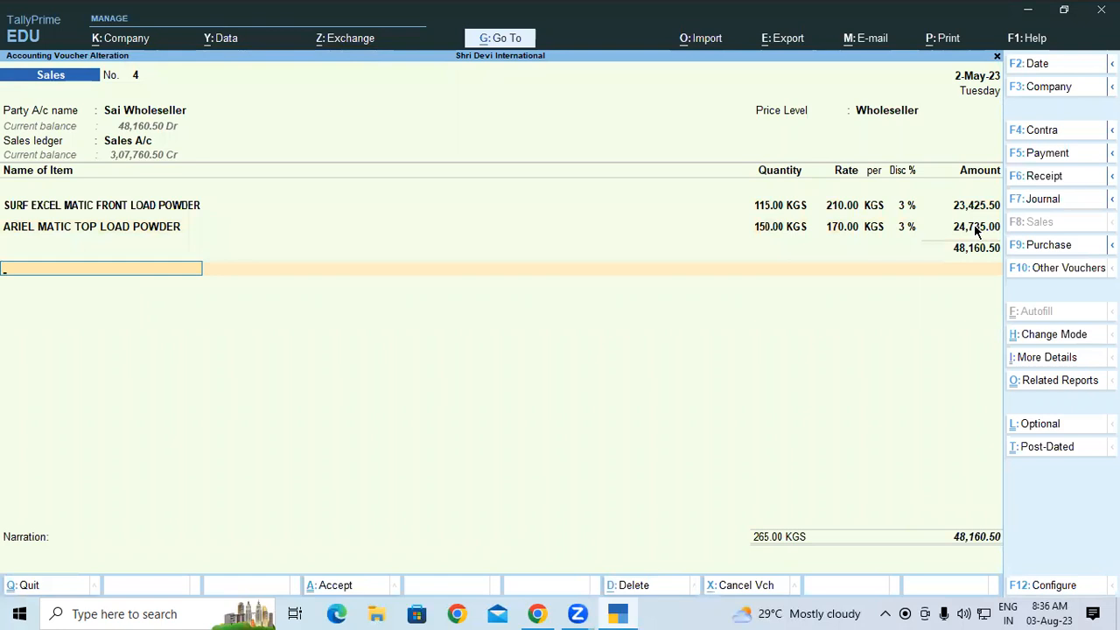
Create a ledger named Round Off under Indirect Expenses from within the voucher and add it below the stock items
type("R")
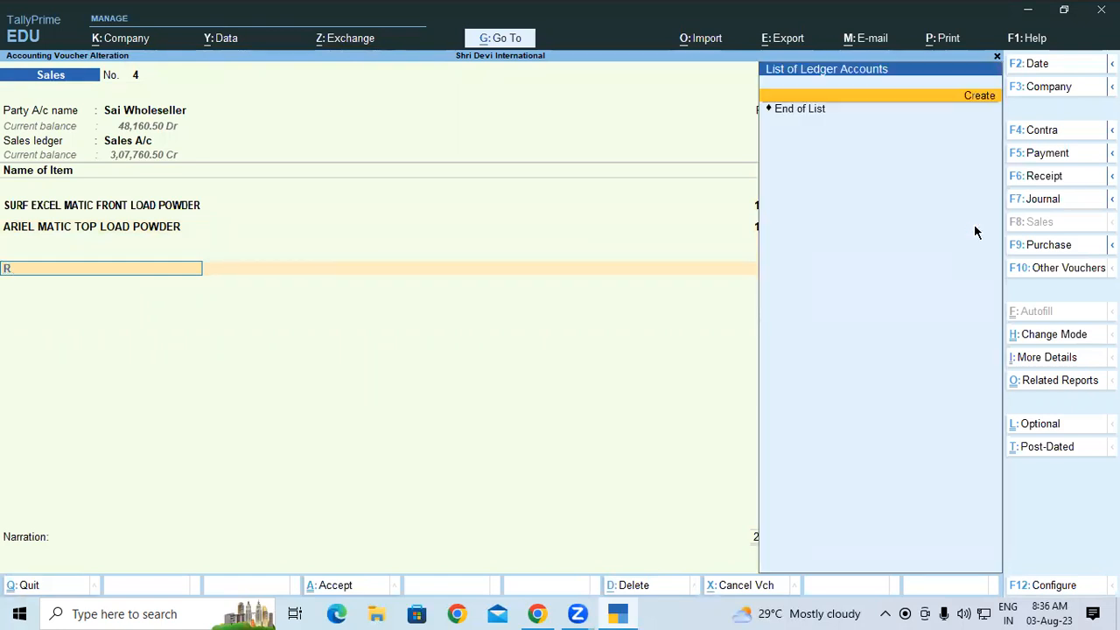
key("alt+c")
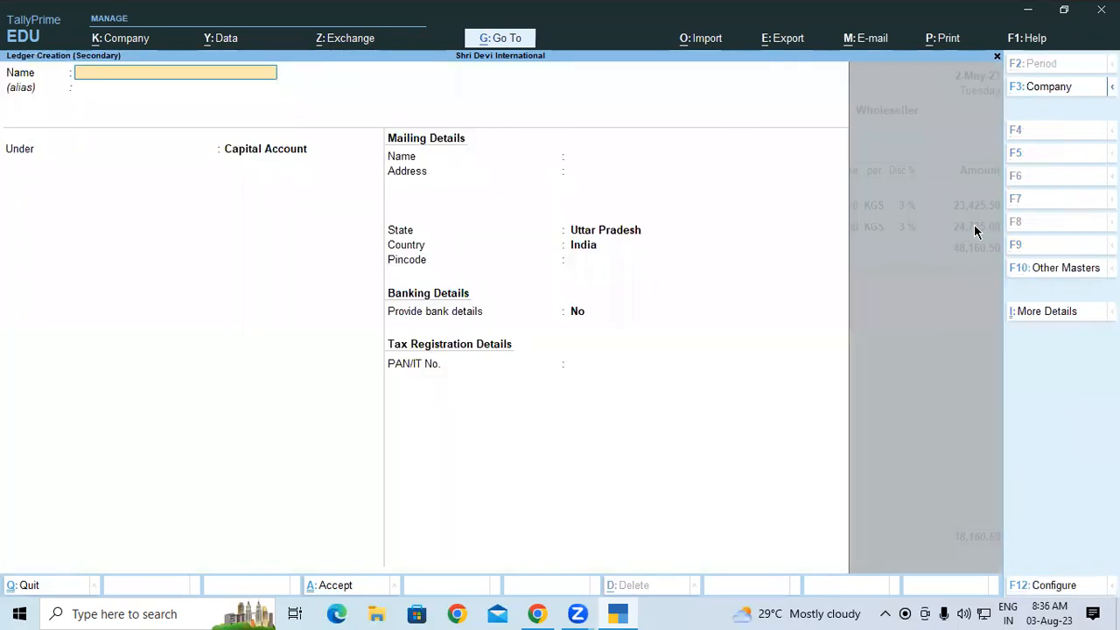
type("Round Off")
key("Return")
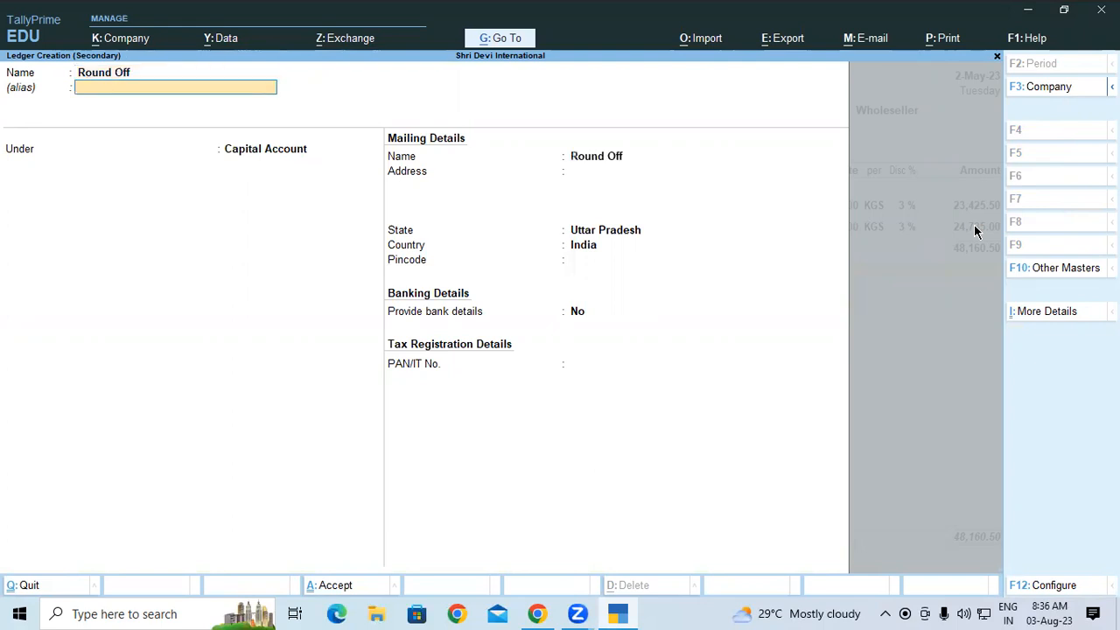
key("Return")
type("In")
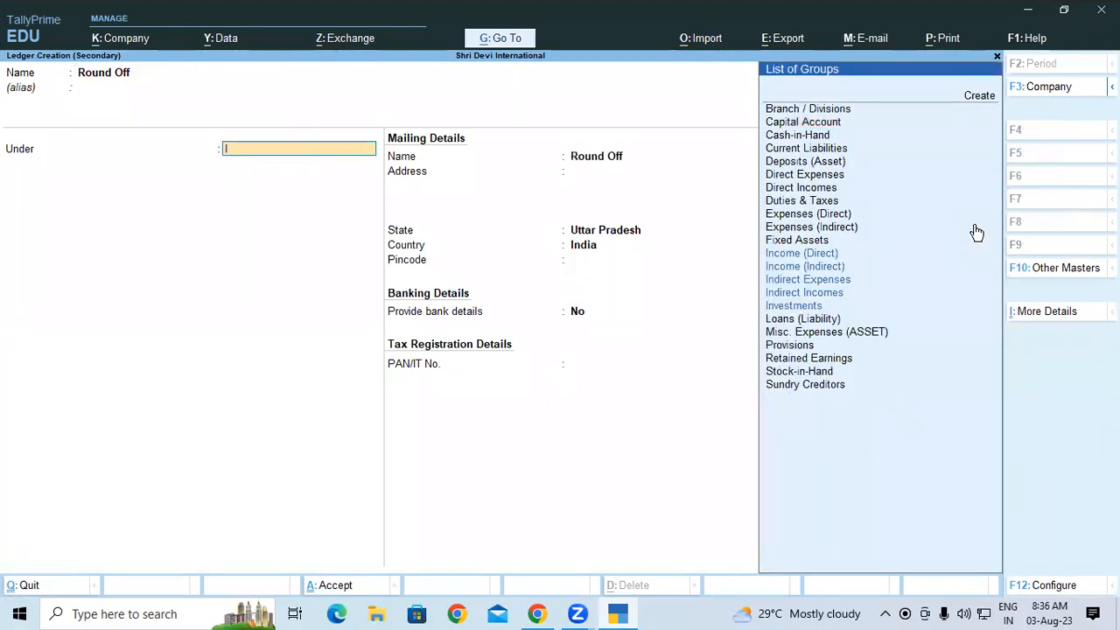
key("Up")
key("Up")
key("Return")
key("Return")
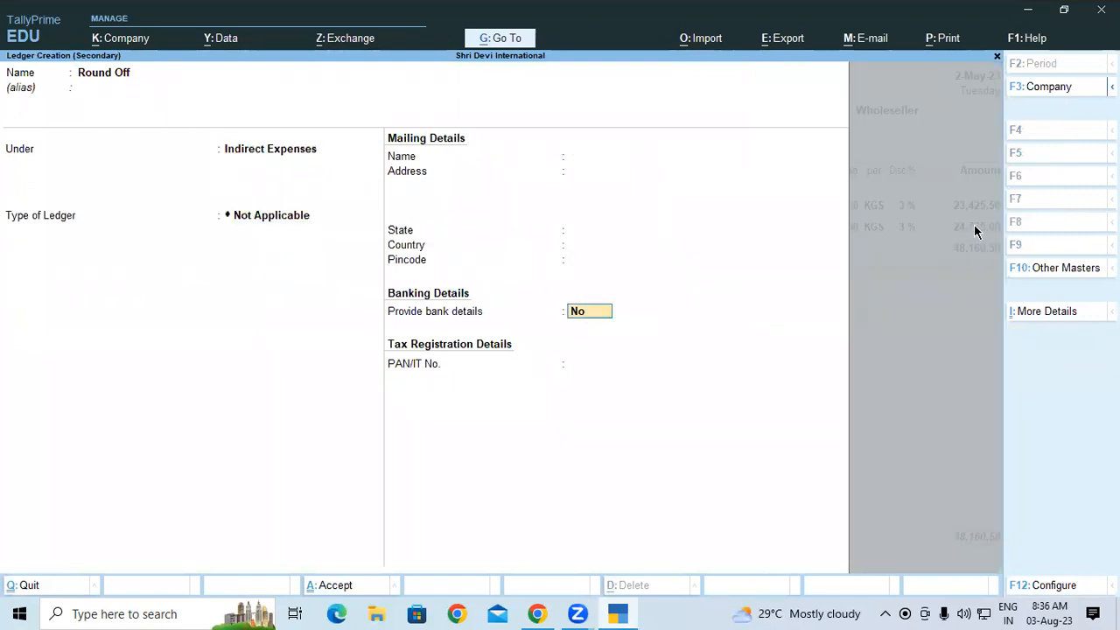
key("Return")
key("Return")
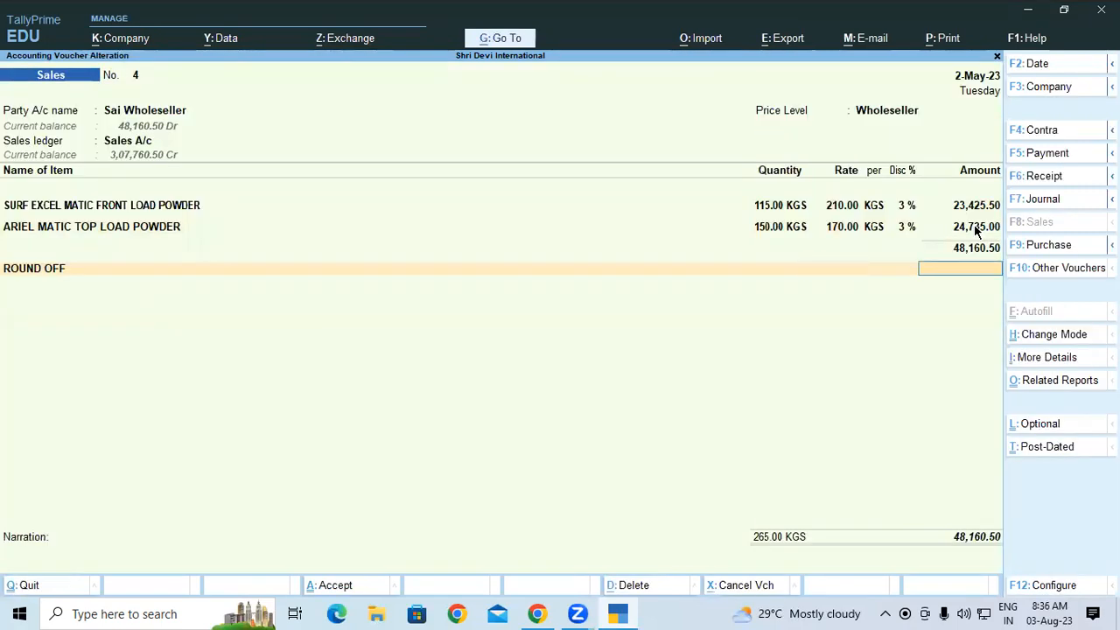
Reopen the Round Off ledger for alteration, set its Type of Ledger to Invoice Rounding and save it
key("BackSpace")
key("BackSpace")
key("BackSpace")
key("BackSpace")
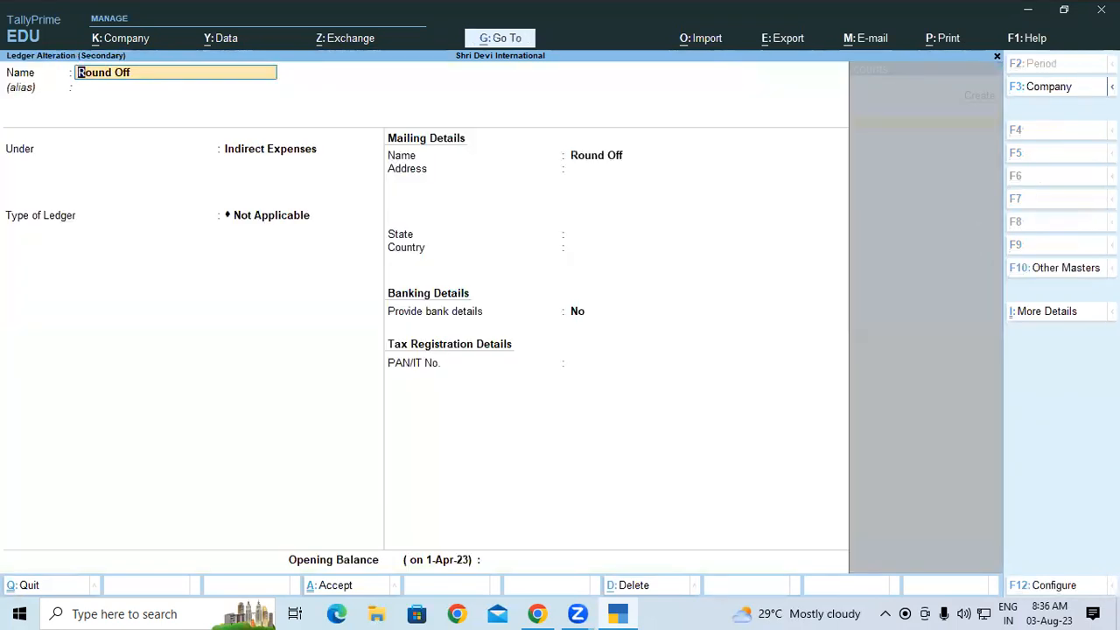
left_click(261, 218)
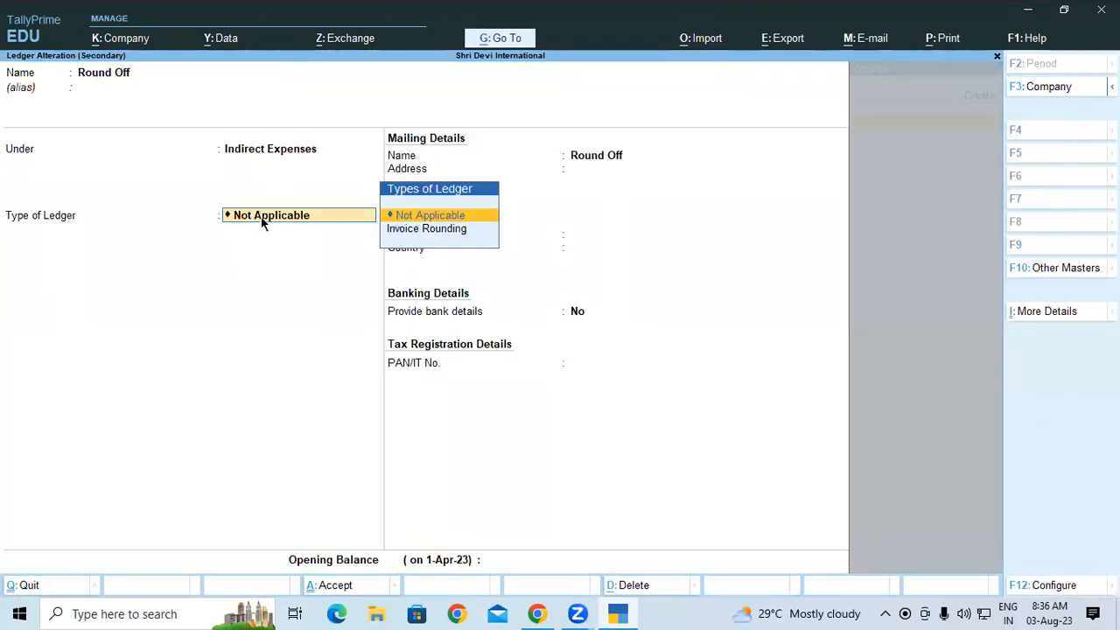
key("Down")
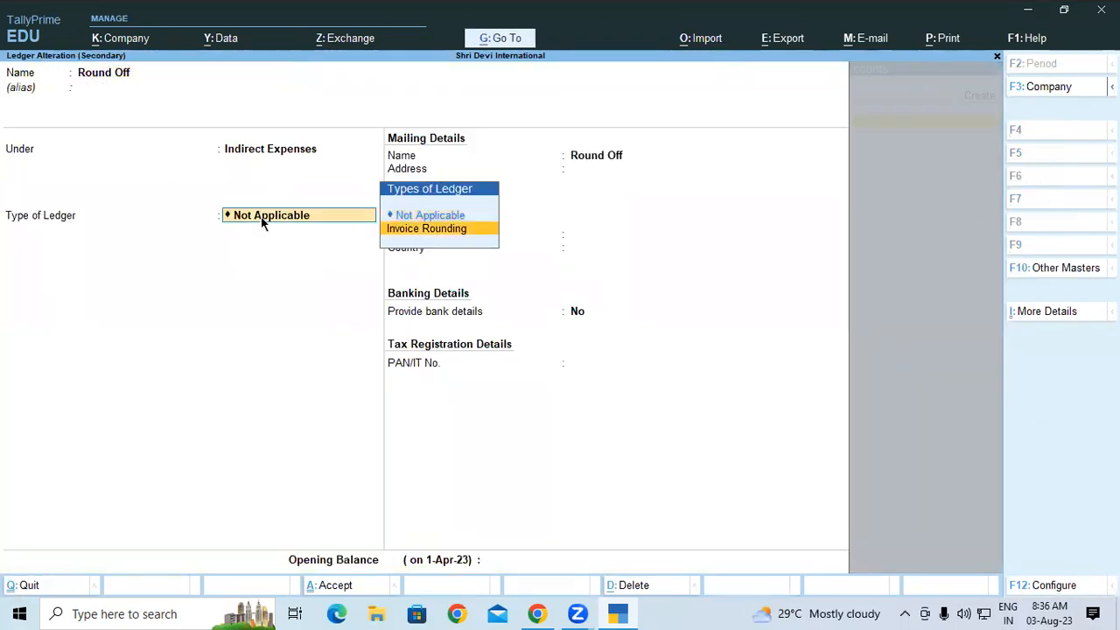
key("Return")
key("Return")
key("Return")
key("Return")
key("Return")
key("Return")
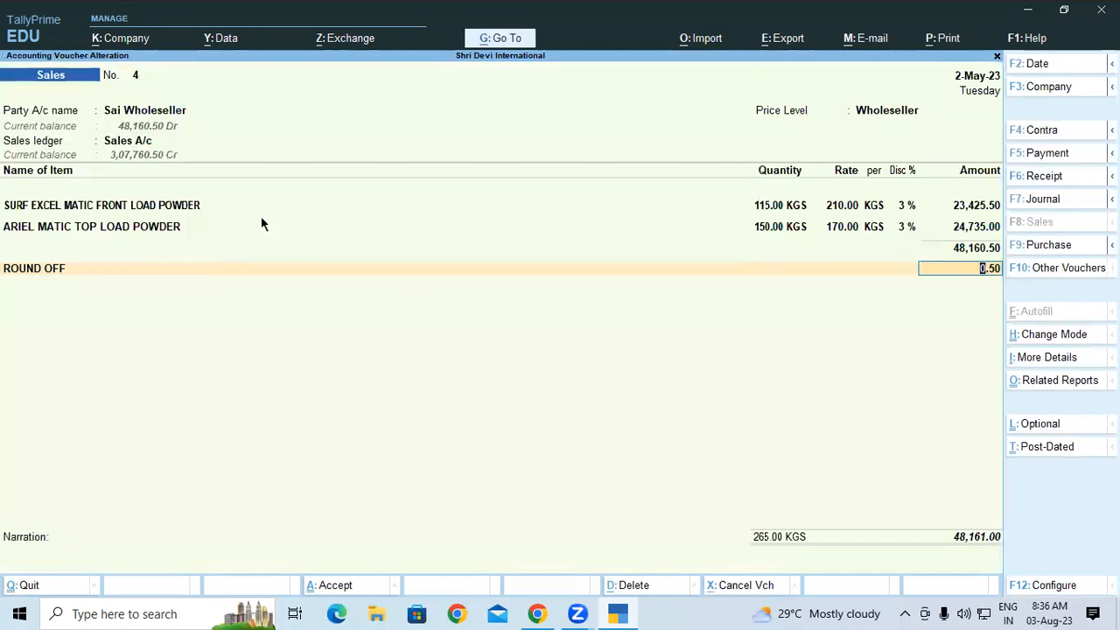
Accept the 0.50 round-off amount and the New Ref bill-wise details, and save the altered sales voucher
key("Return")
key("Return")
key("Return")
key("Return")
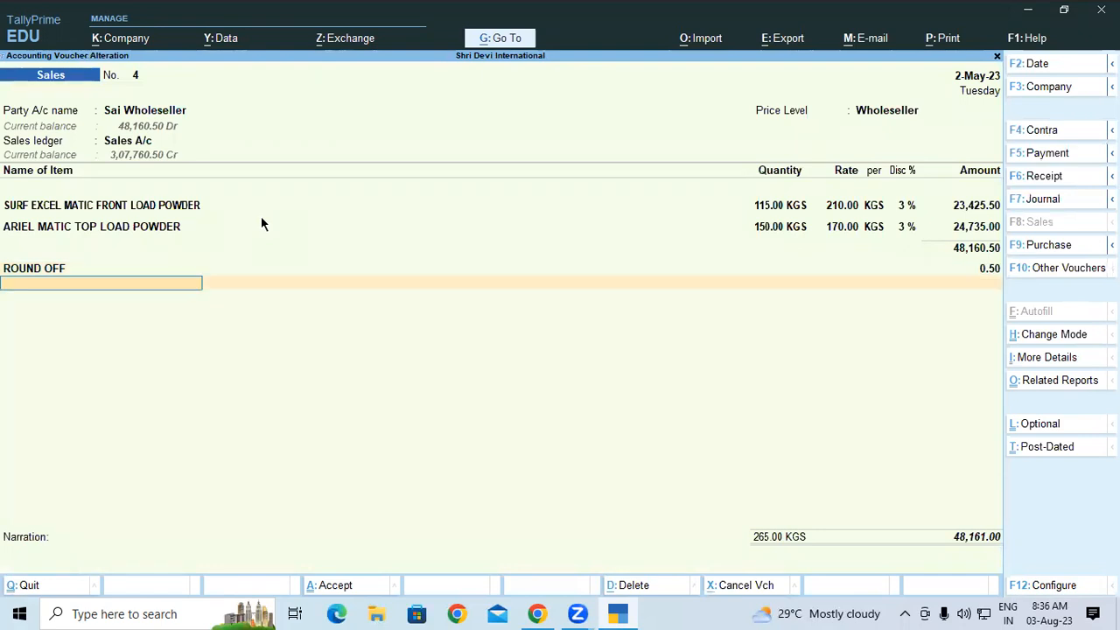
key("Return")
key("Return")
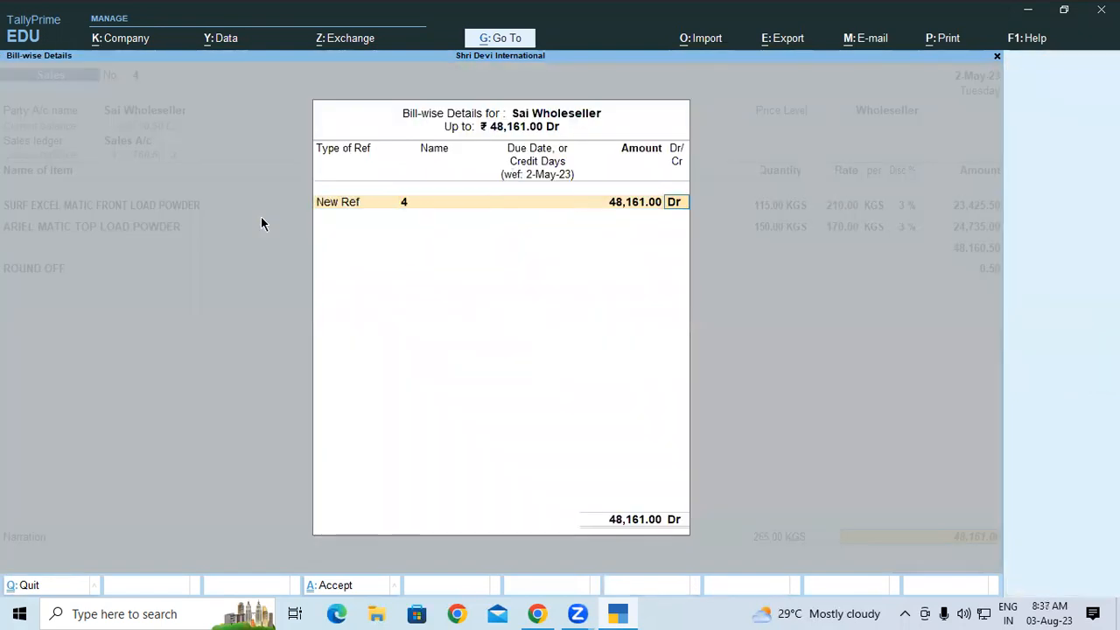
key("Return")
key("Return")
key("Return")
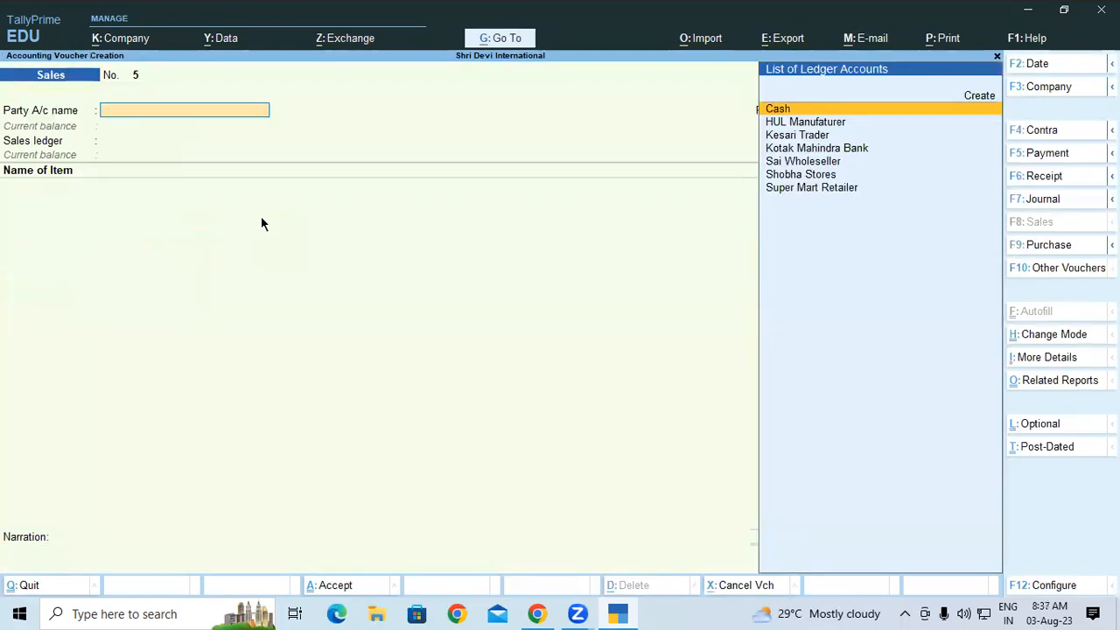
Read the receipt activity in the browser exercise and start a Receipt voucher in TallyPrime in Double Entry mode
left_click(544, 613)
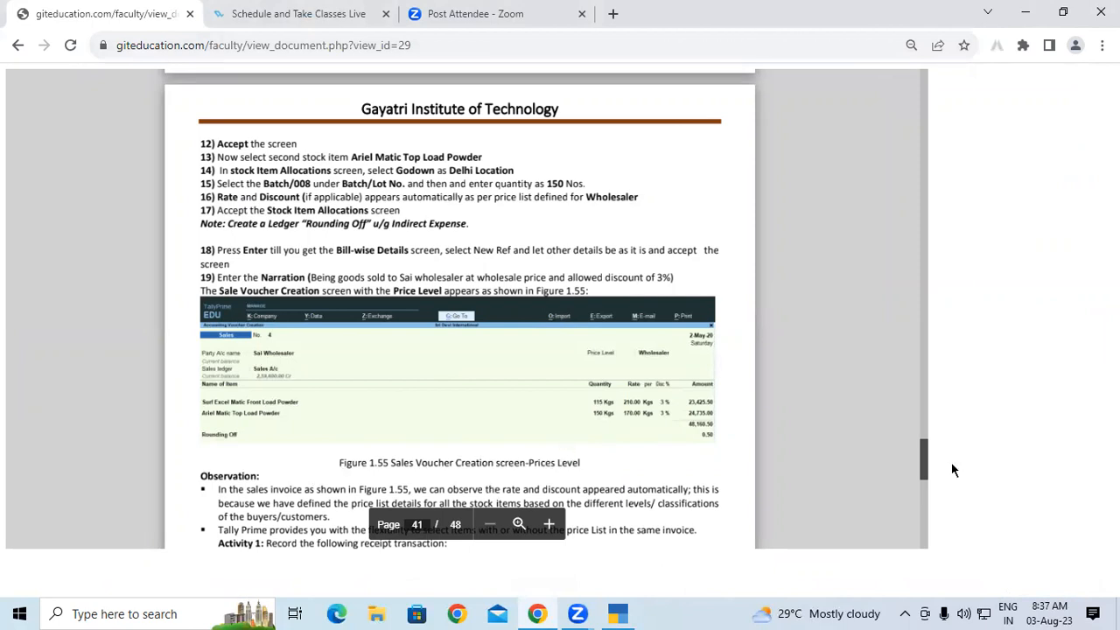
left_click_drag(922, 457, 921, 459)
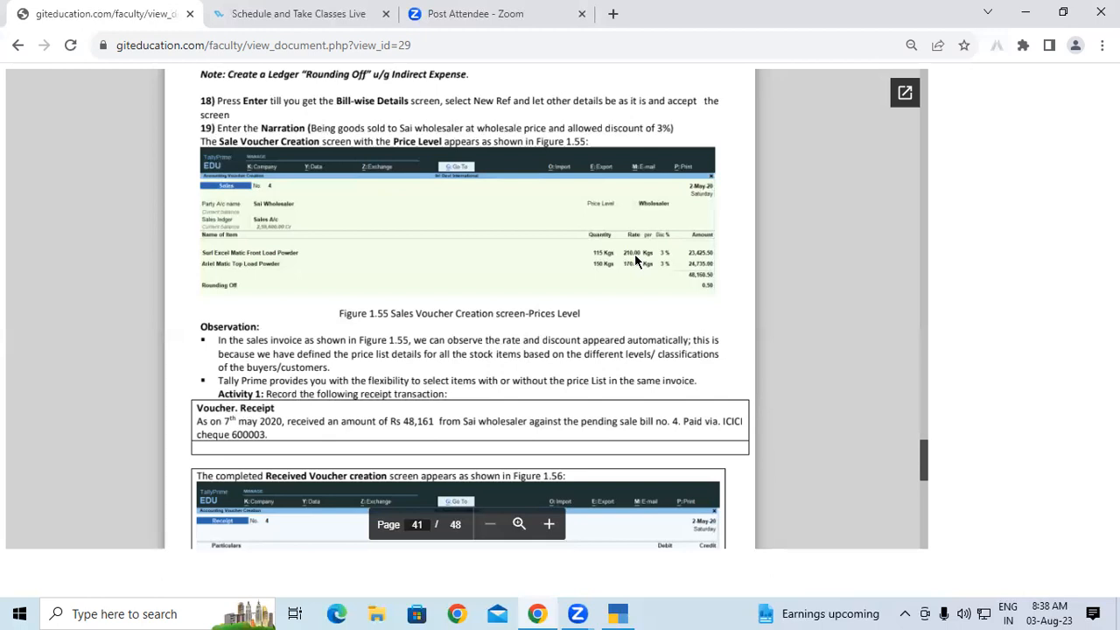
left_click(608, 611)
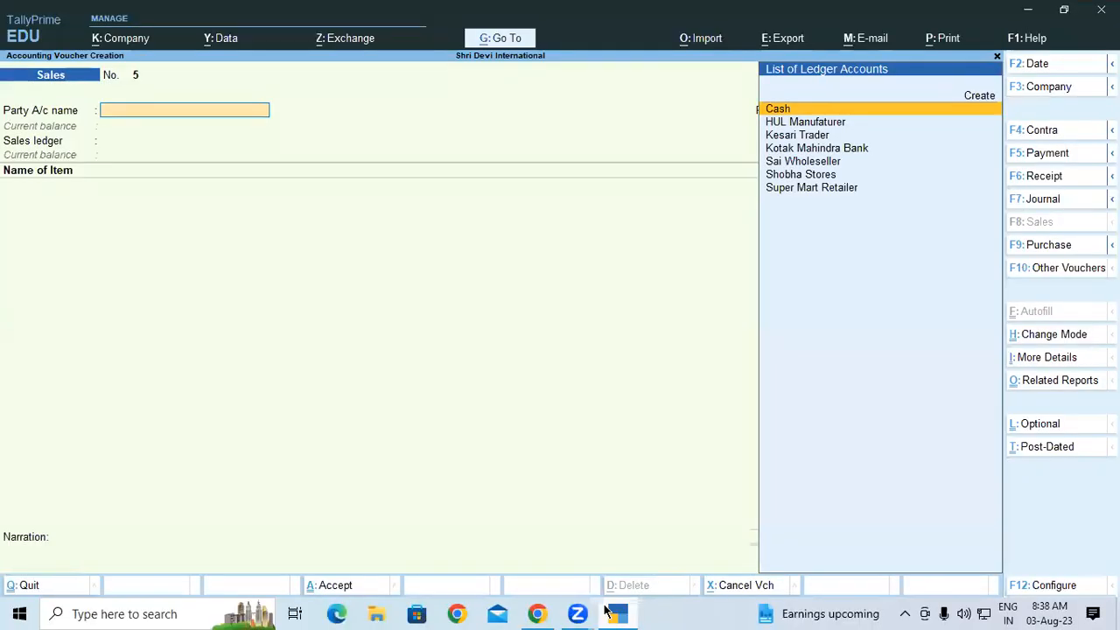
key("F6")
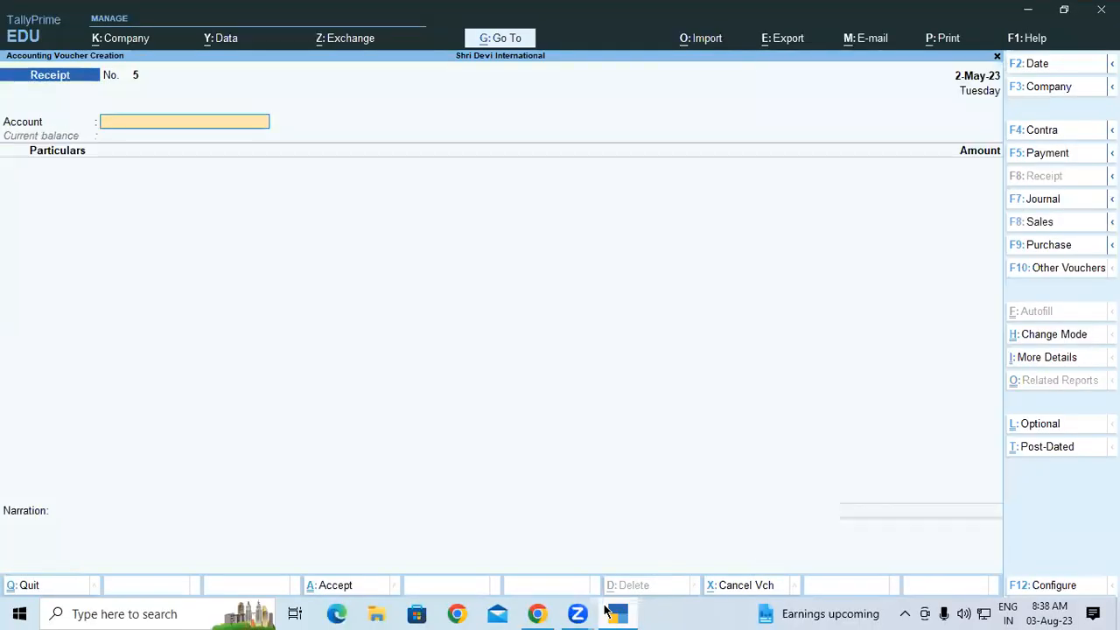
key("ctrl+h")
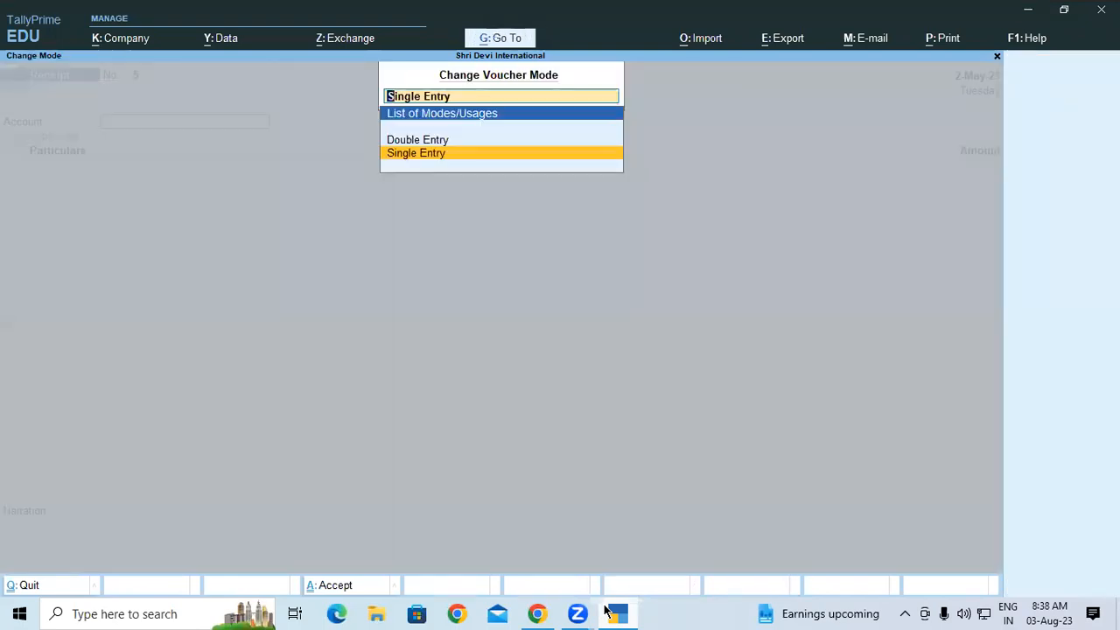
key("Up")
key("Return")
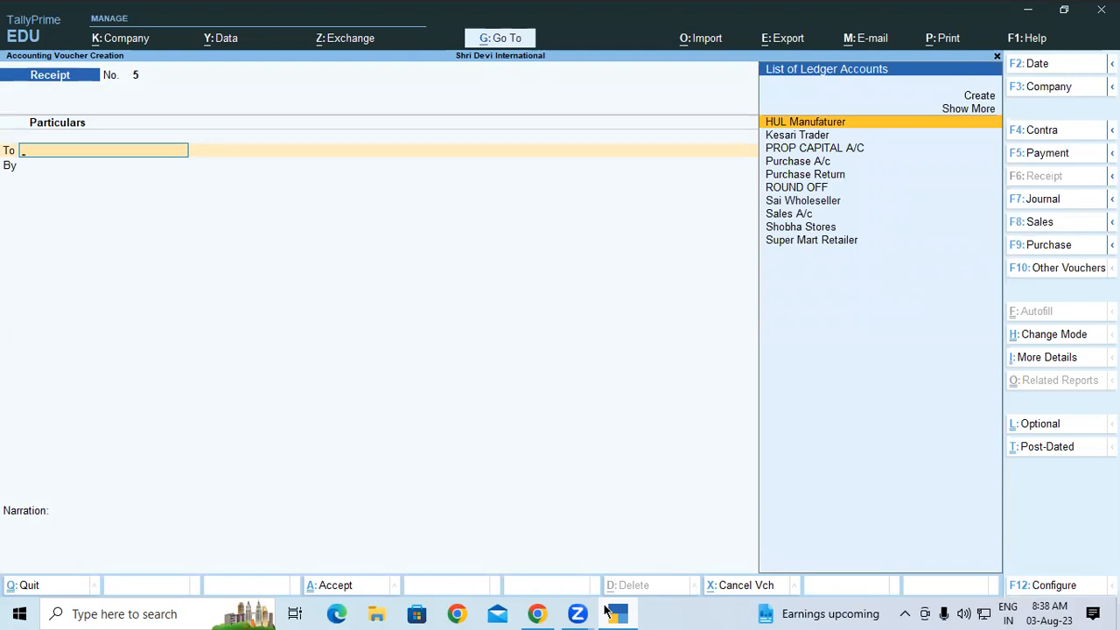
Configure the receipt voucher to use Cr/Dr instead of To/By during voucher entry
key("F12")
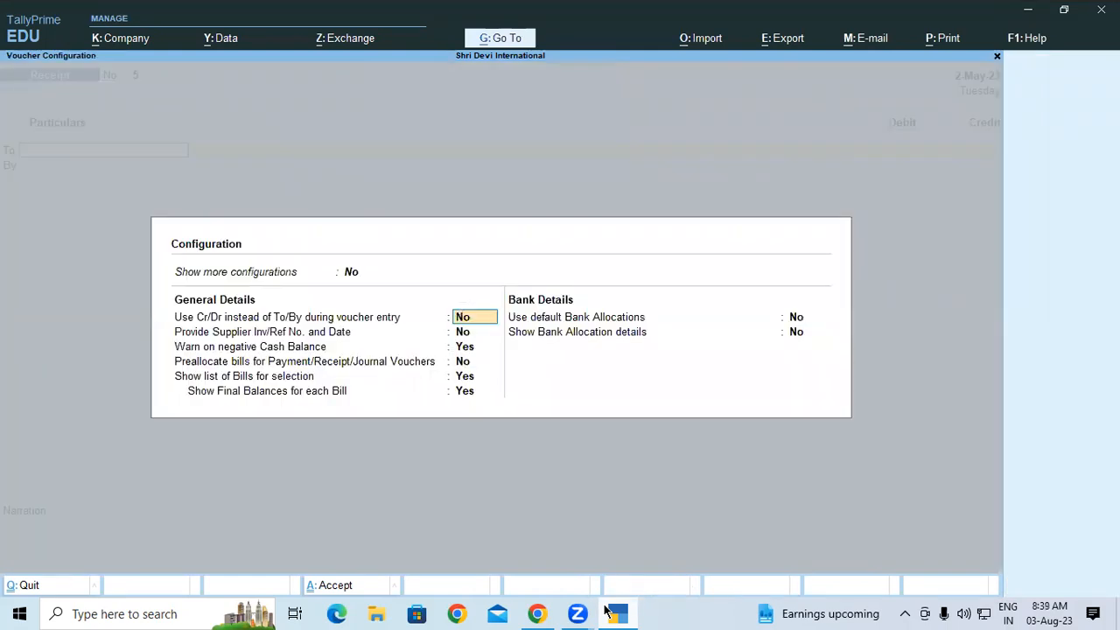
type("y")
key("Return")
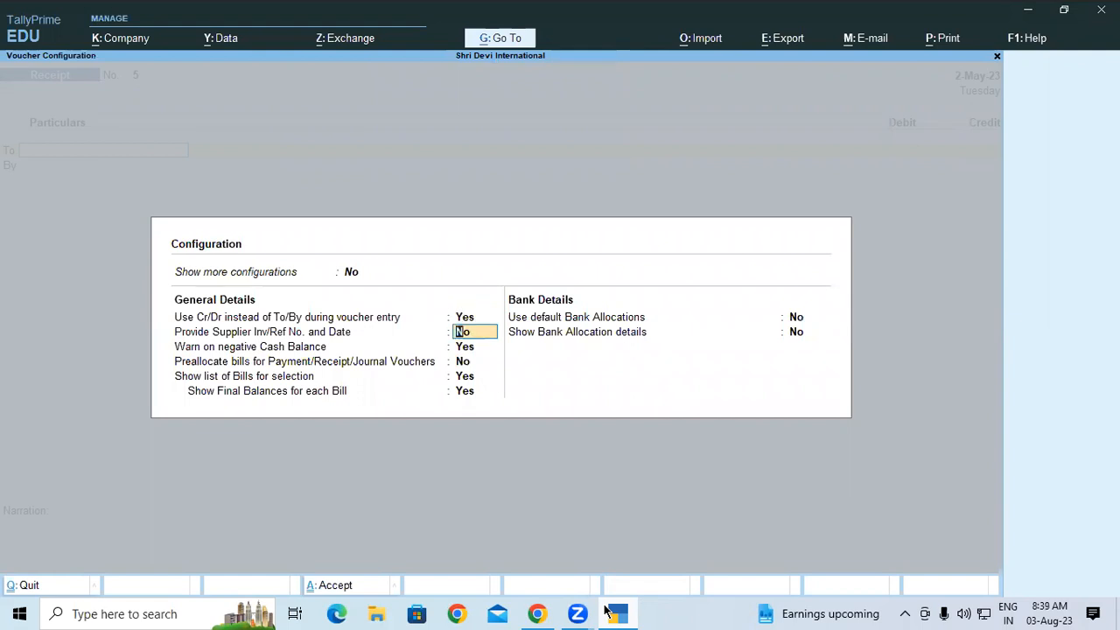
key("ctrl+a")
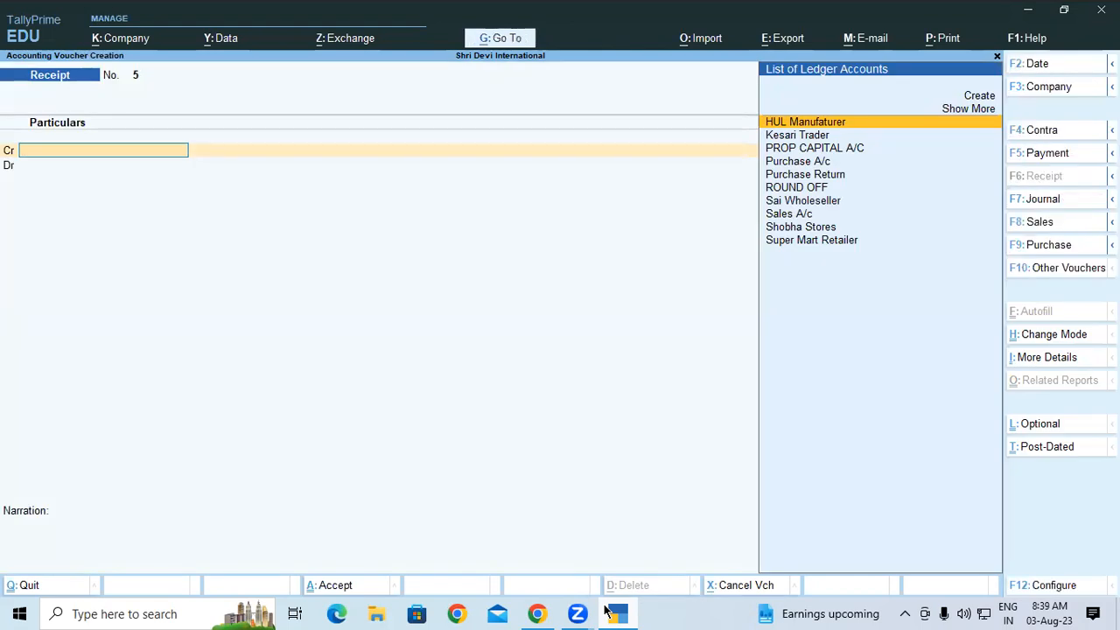
Choose Sai Wholeseller as the credited ledger in the receipt voucher
type("Sa")
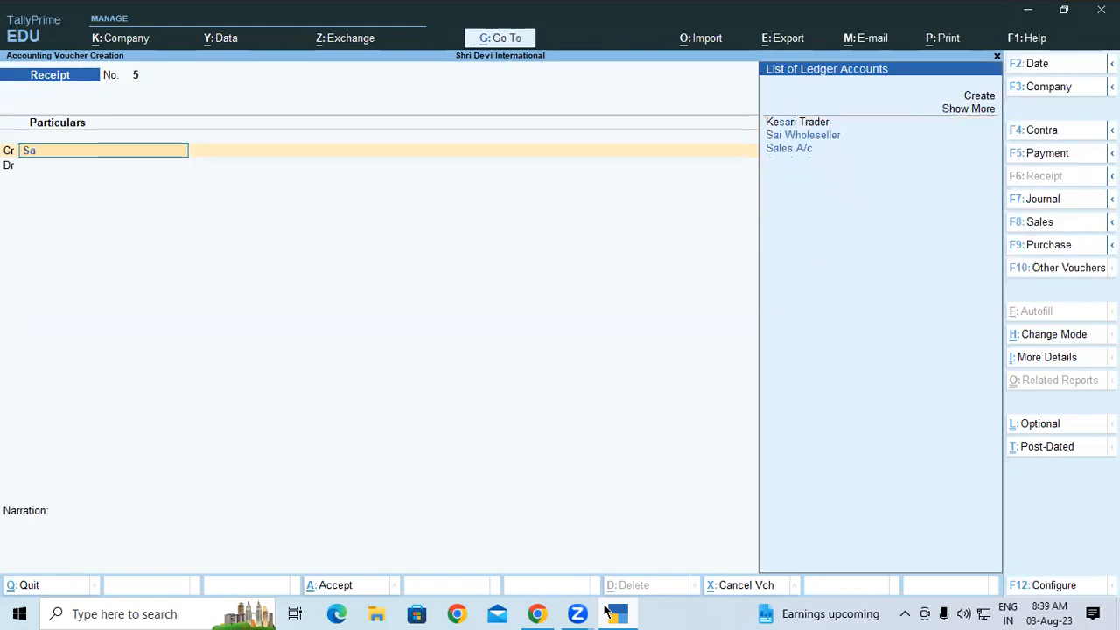
key("Up")
key("Up")
key("Return")
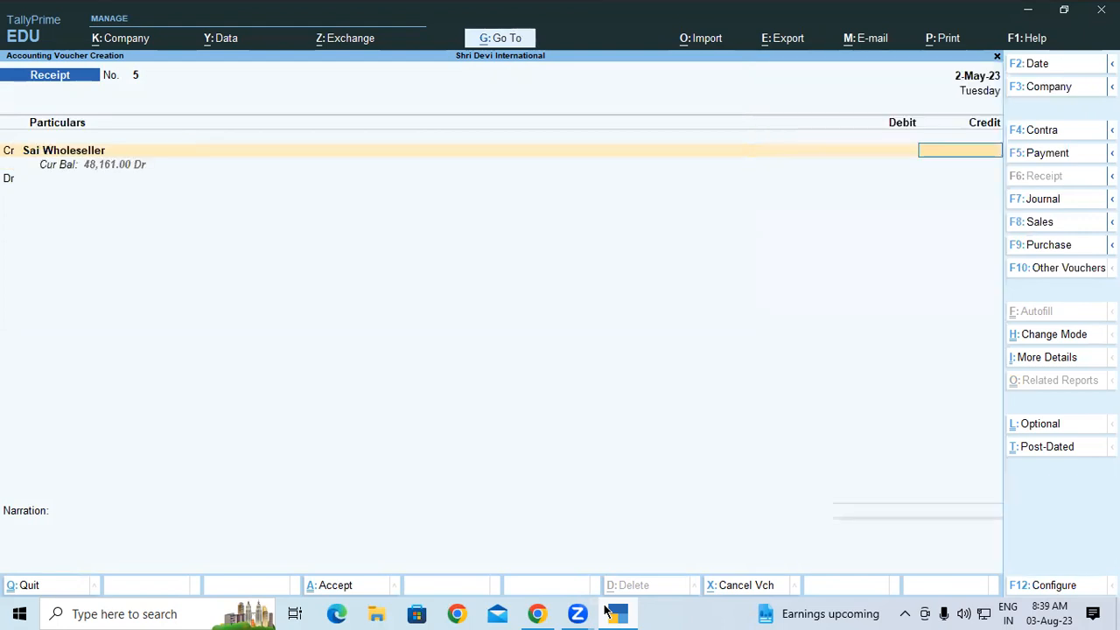
Configure the receipt voucher to preallocate bills for Payment/Receipt/Journal vouchers, keeping the bill selection list and final balances enabled
key("BackSpace")
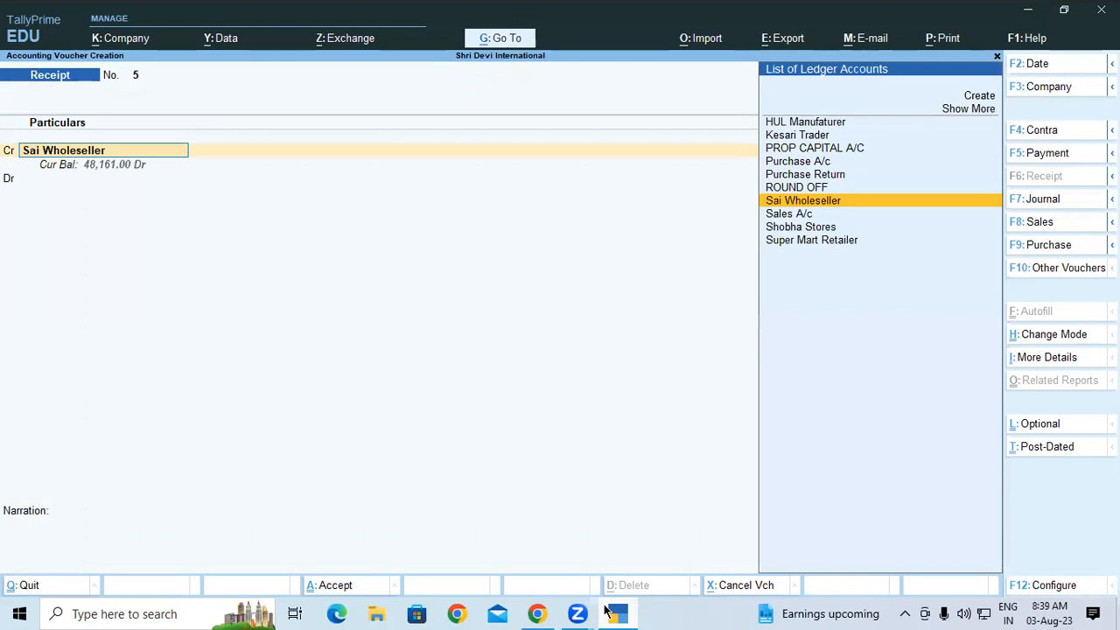
key("Return")
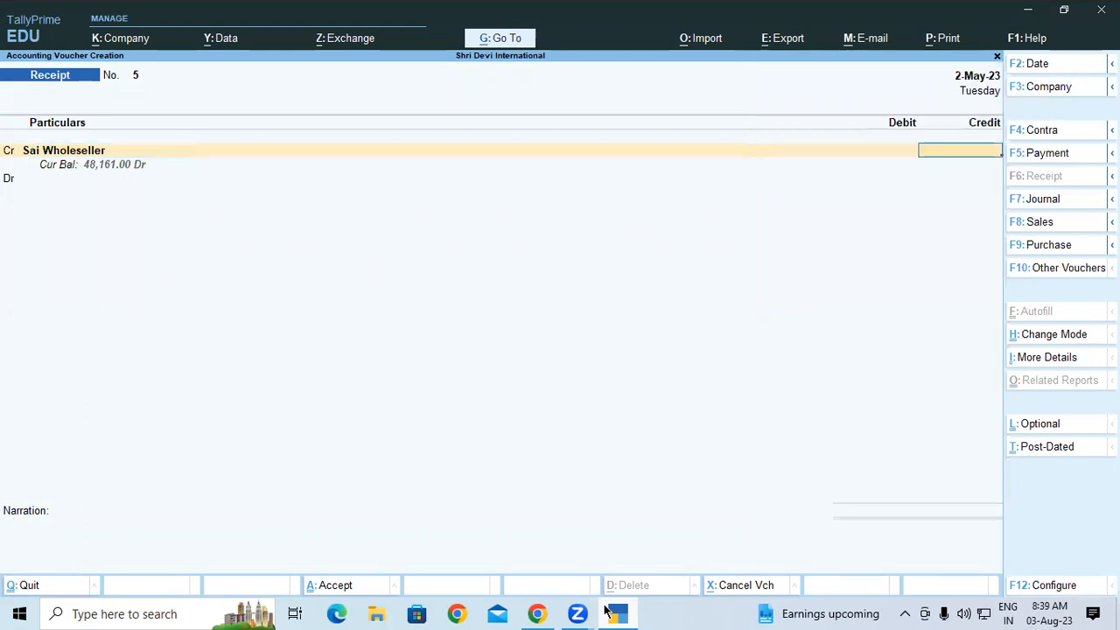
key("BackSpace")
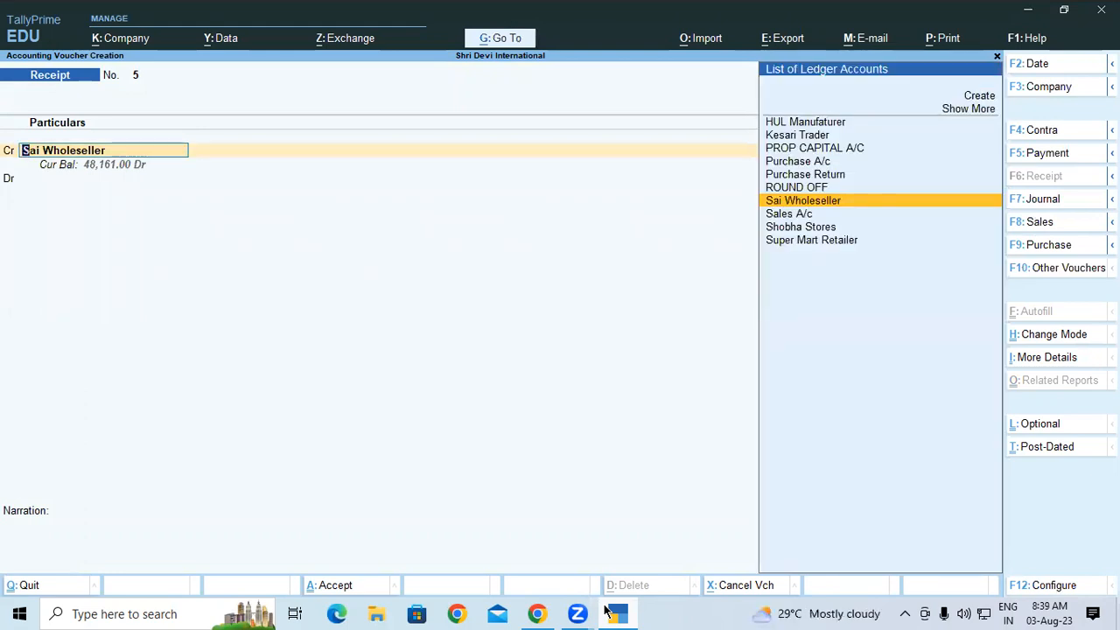
key("F12")
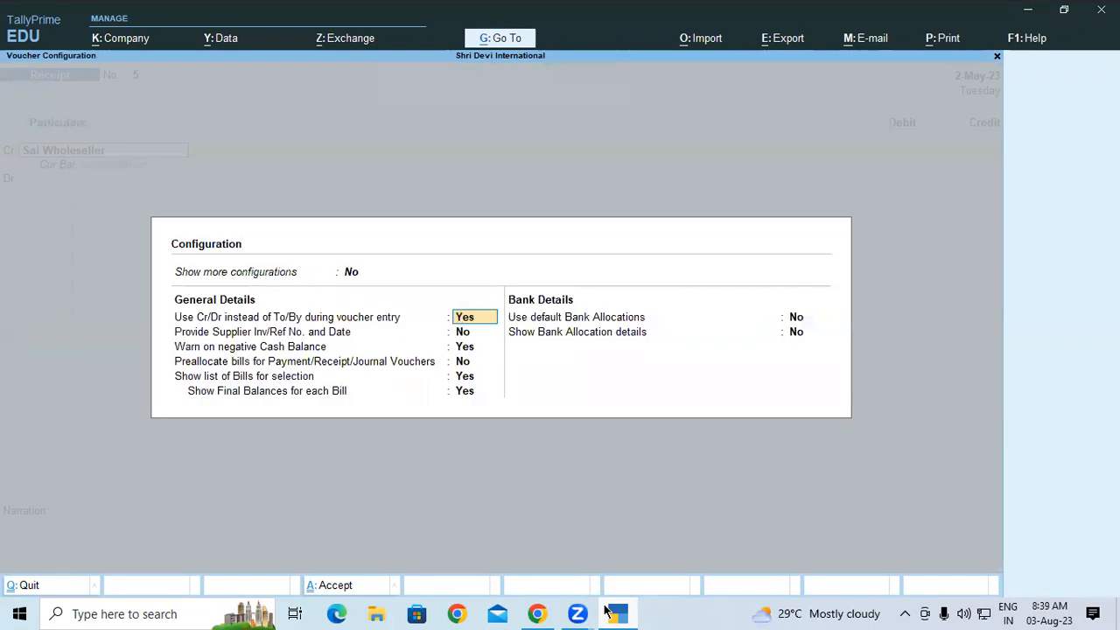
left_click(468, 362)
type("y")
key("Return")
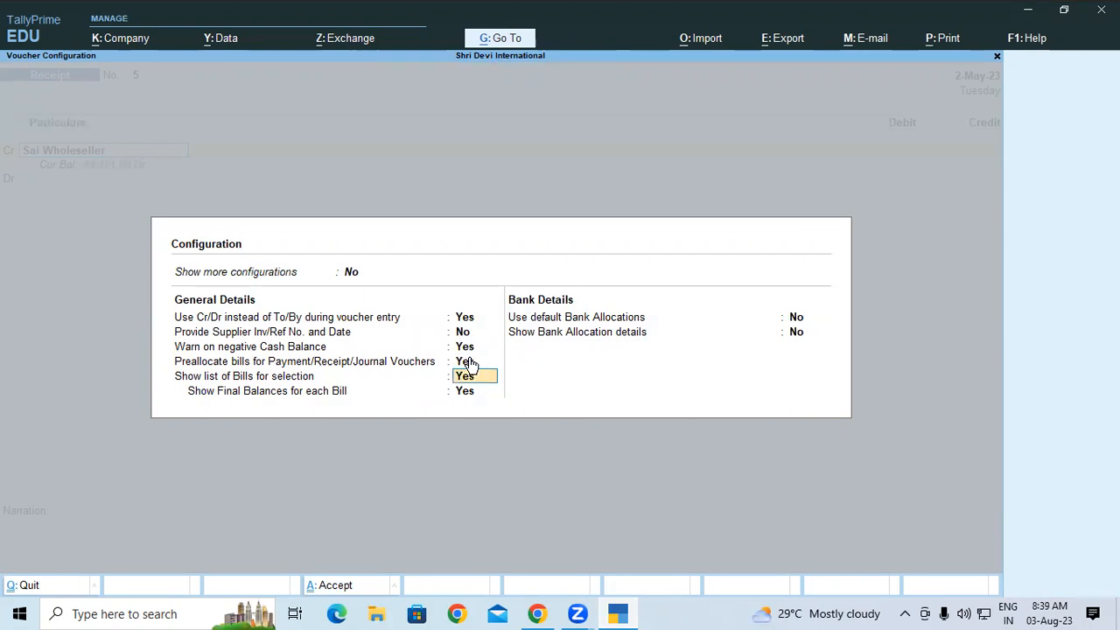
key("Return")
key("Return")
Allocate Sai Wholeseller's 48,161.00 credit as Agst Ref to pending bill 4 and accept the bill-wise details
key("Return")
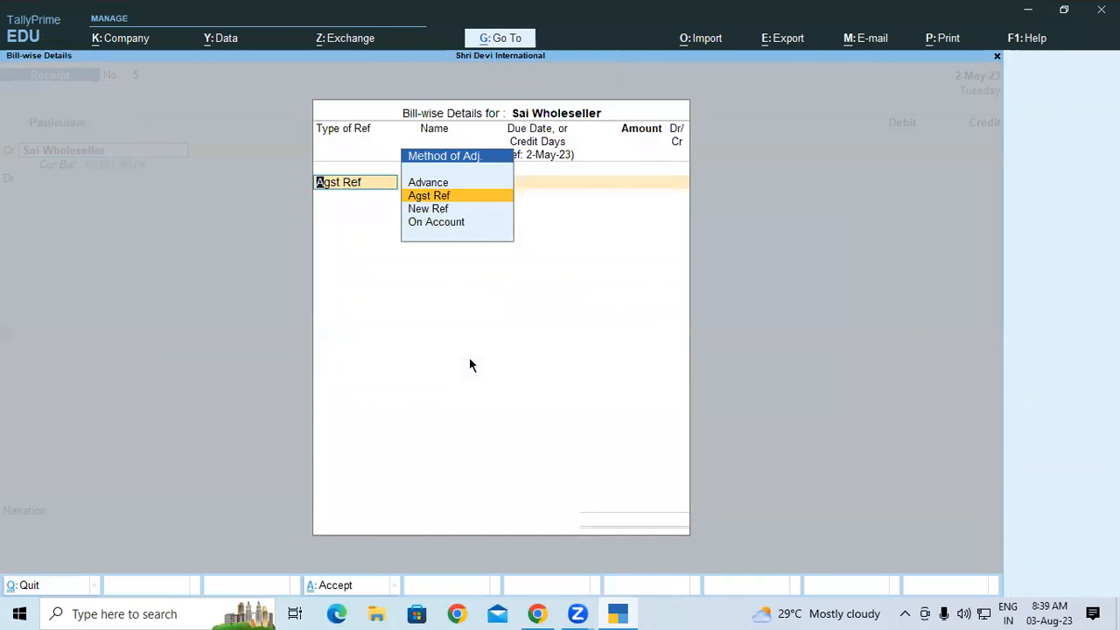
key("Return")
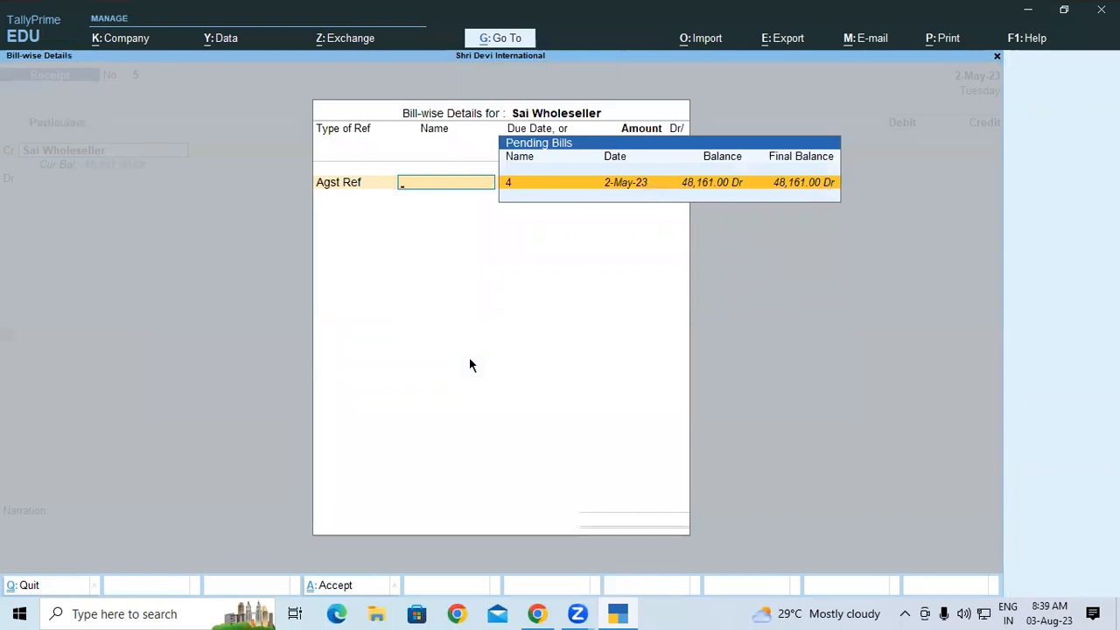
key("Return")
key("Return")
key("Return")
key("Return")
key("Return")
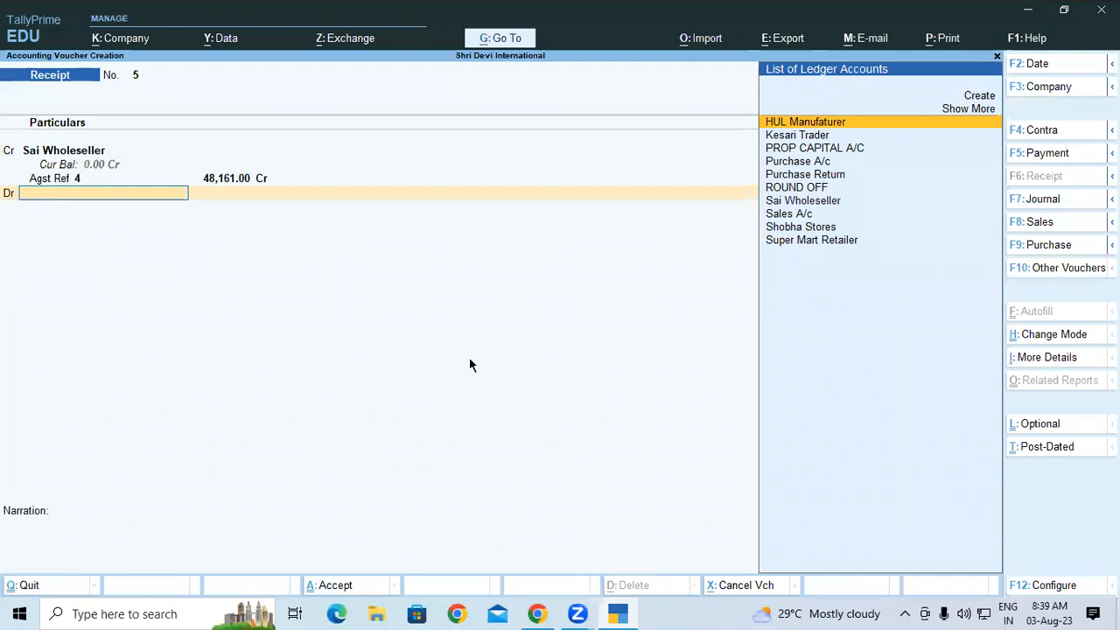
Debit Kotak Mahindra Bank with 48,161.00 and choose Cheque/DD as the bank allocation's transaction type
type("Ko")
key("Return")
key("Return")
key("Return")
key("Return")
Enter instrument number 600003 from the browser exercise in the bank allocation and save the receipt voucher
type("6000")
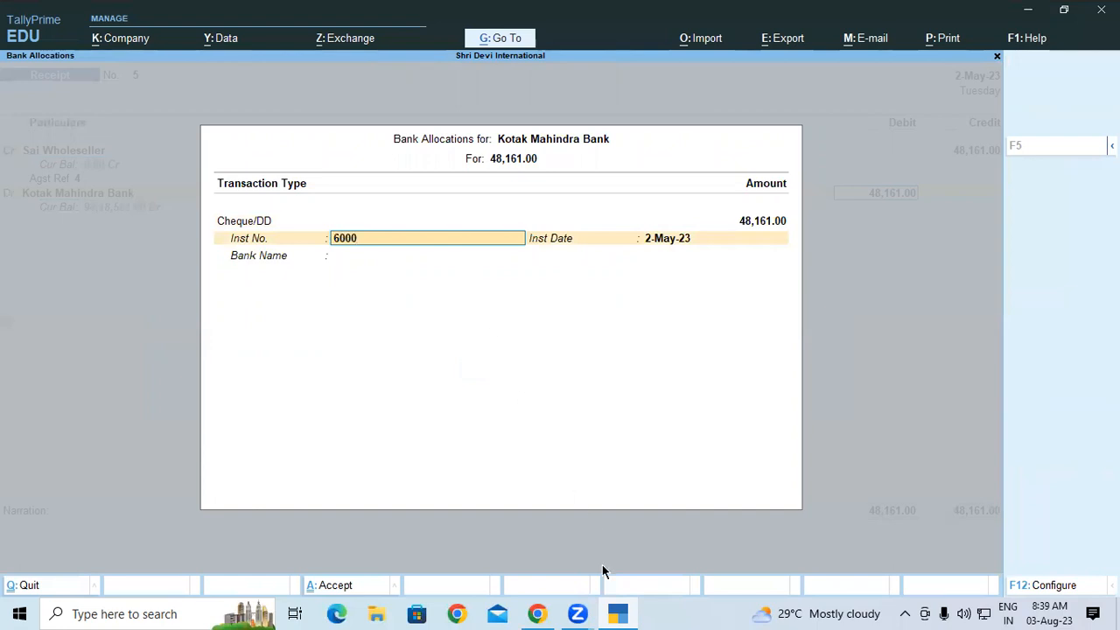
left_click(537, 613)
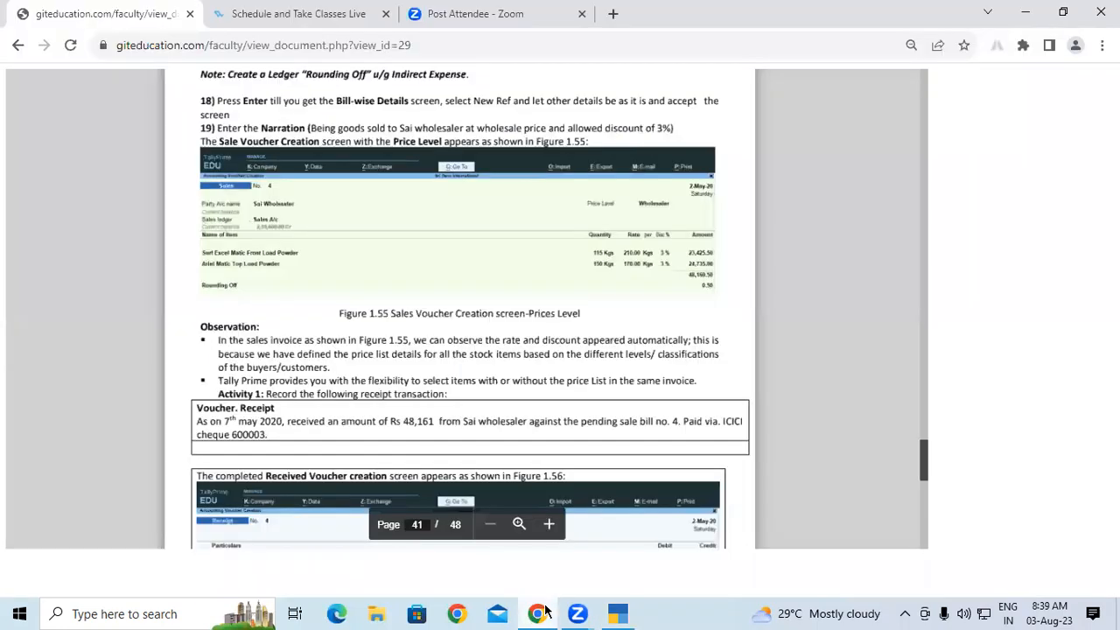
left_click(537, 613)
type("03")
key("Return")
key("Return")
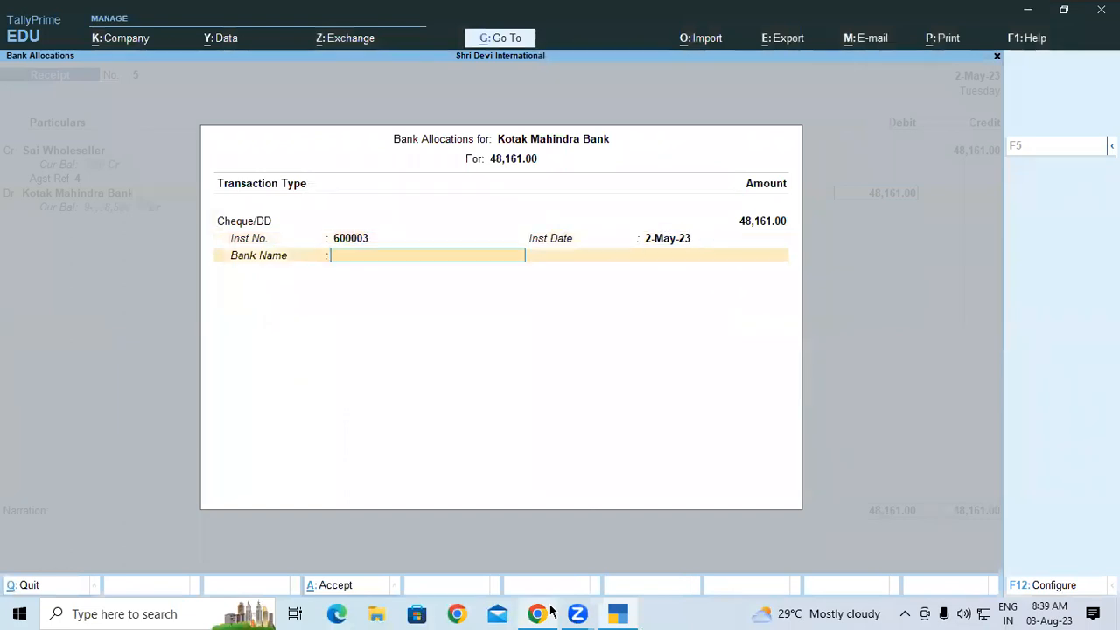
key("ctrl+a")
key("ctrl+a")
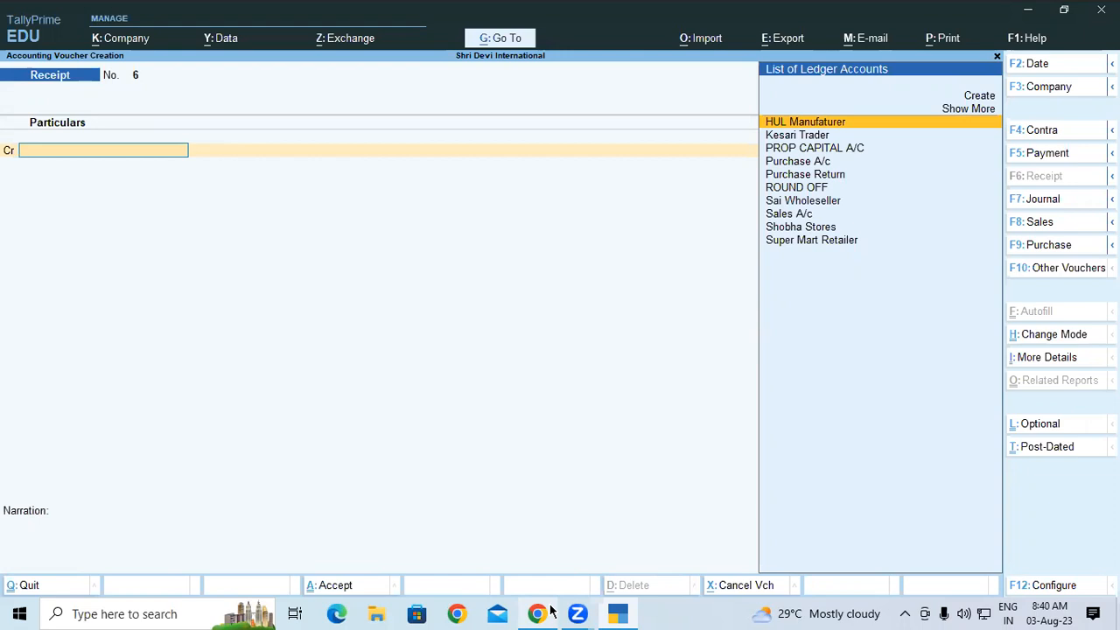
Read the Aliba Retailers credit sale exercise in the browser and start a Sales voucher in TallyPrime
mouse_move(576, 613)
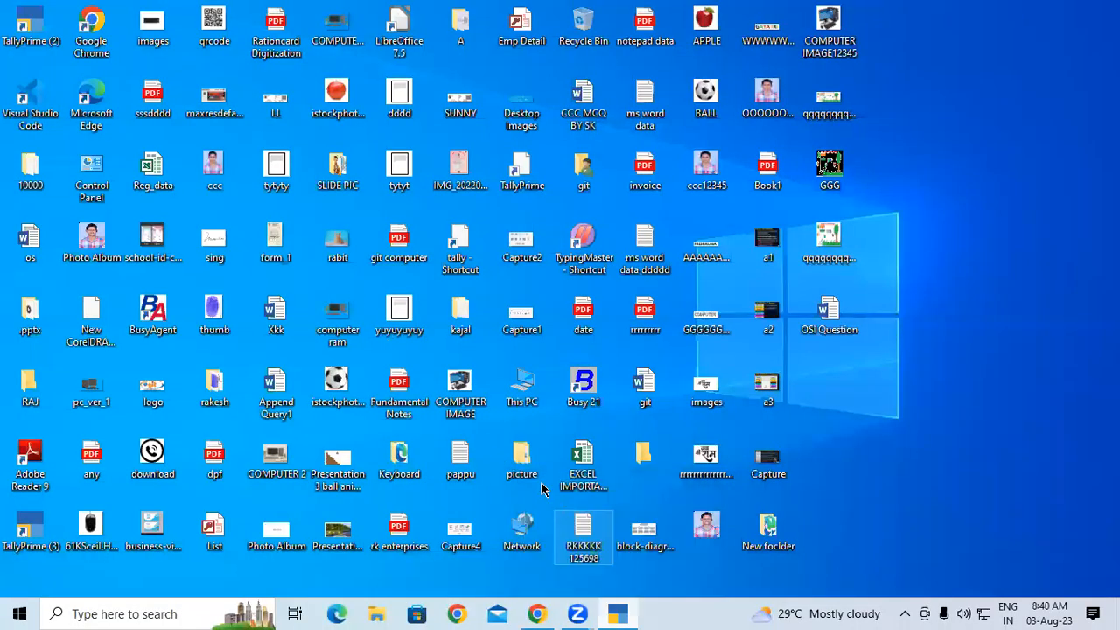
left_click(536, 612)
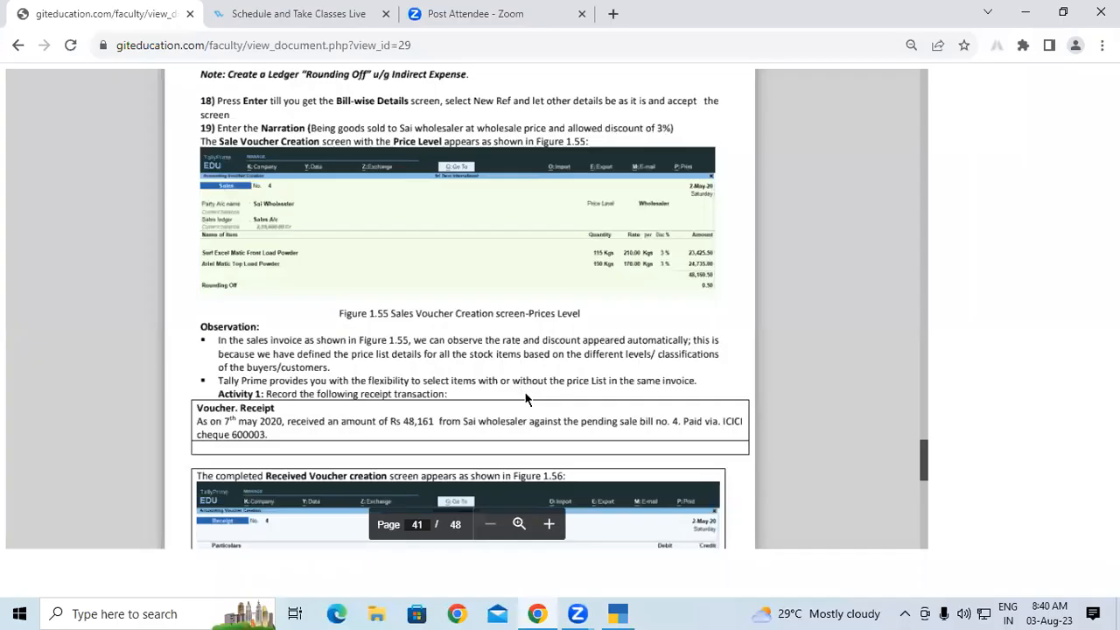
left_click_drag(923, 457, 922, 472)
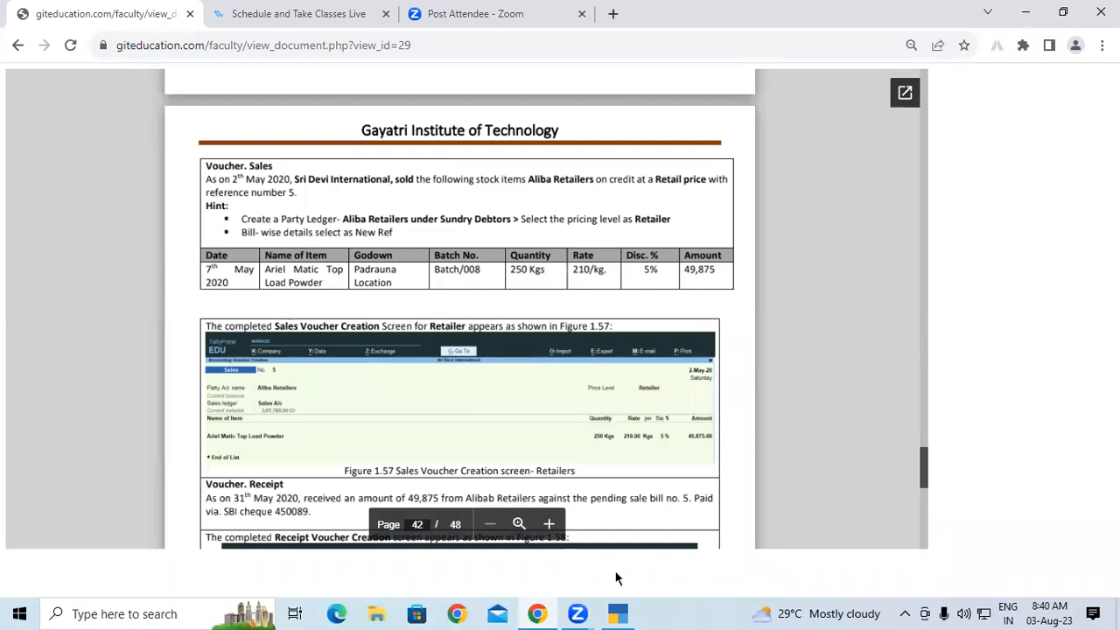
left_click(618, 610)
mouse_move(556, 607)
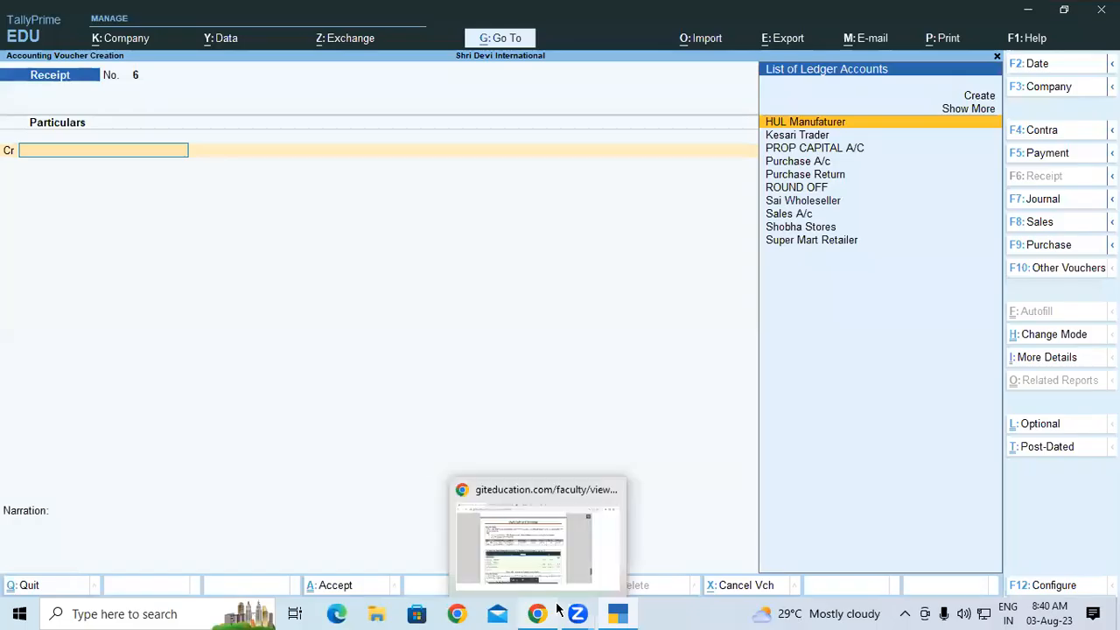
key("F8")
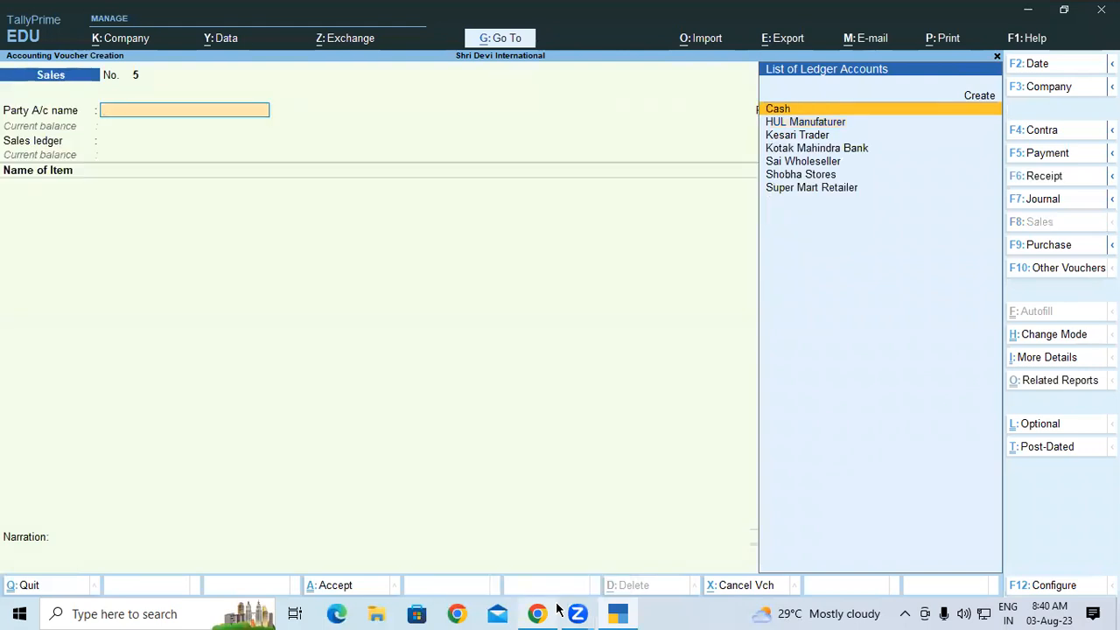
Start creating a new party ledger from the sales voucher and name it Akiba Retailer
type("A")
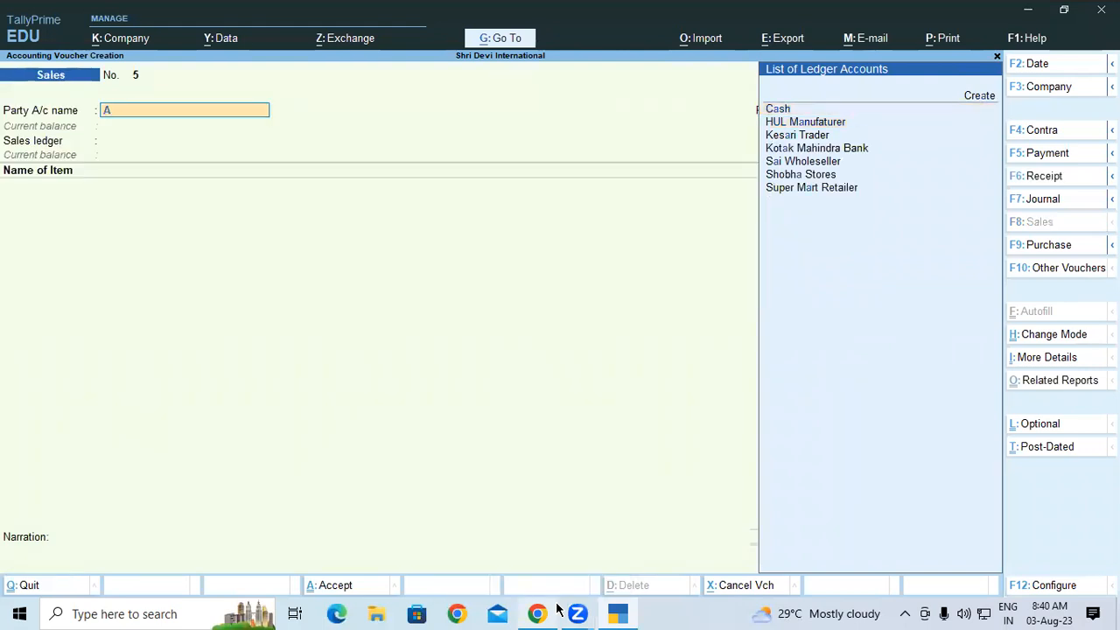
key("alt+c")
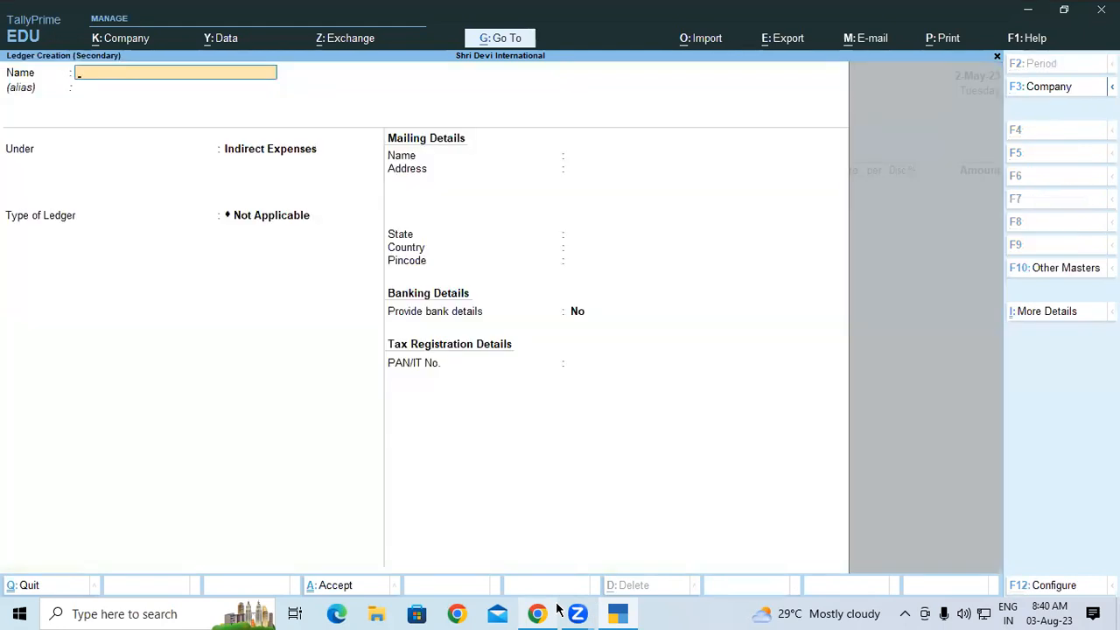
type("Akiba Retaike")
key("BackSpace")
key("BackSpace")
key("BackSpace")
type("ler")
key("Return")
key("Return")
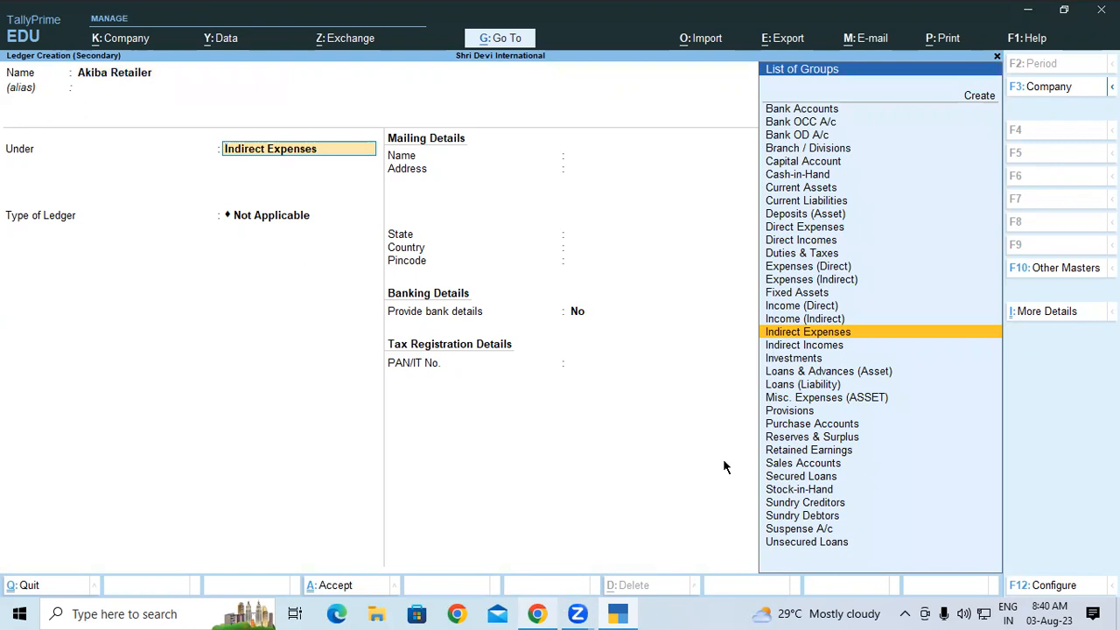
Correct the spelling of the new ledger's name to Aliba Retailer and leave the alias blank
left_click(86, 75)
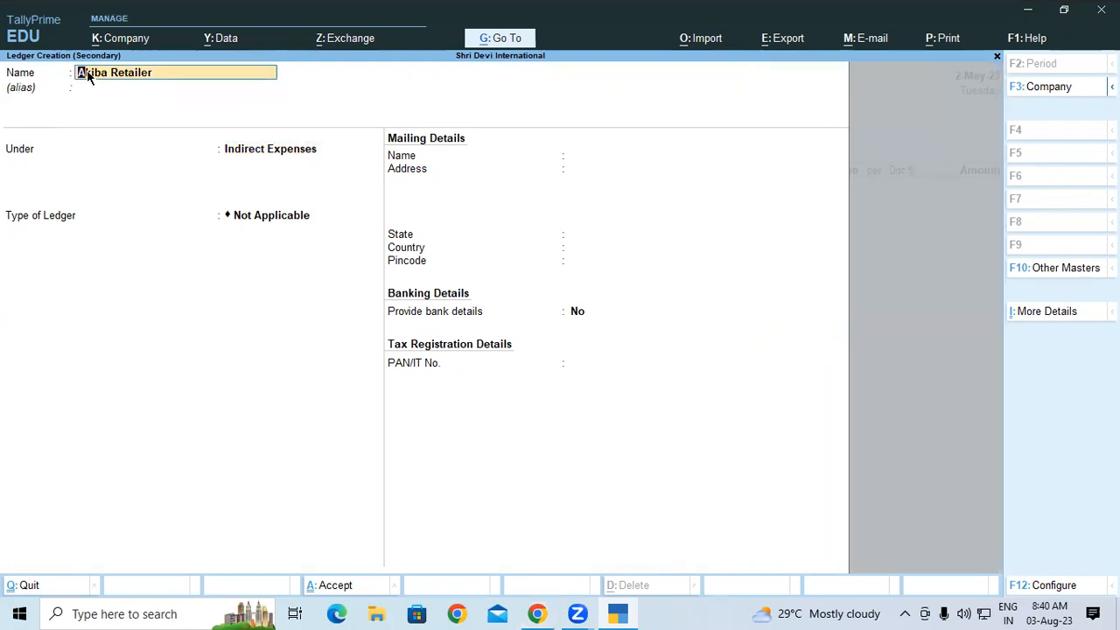
key("Return")
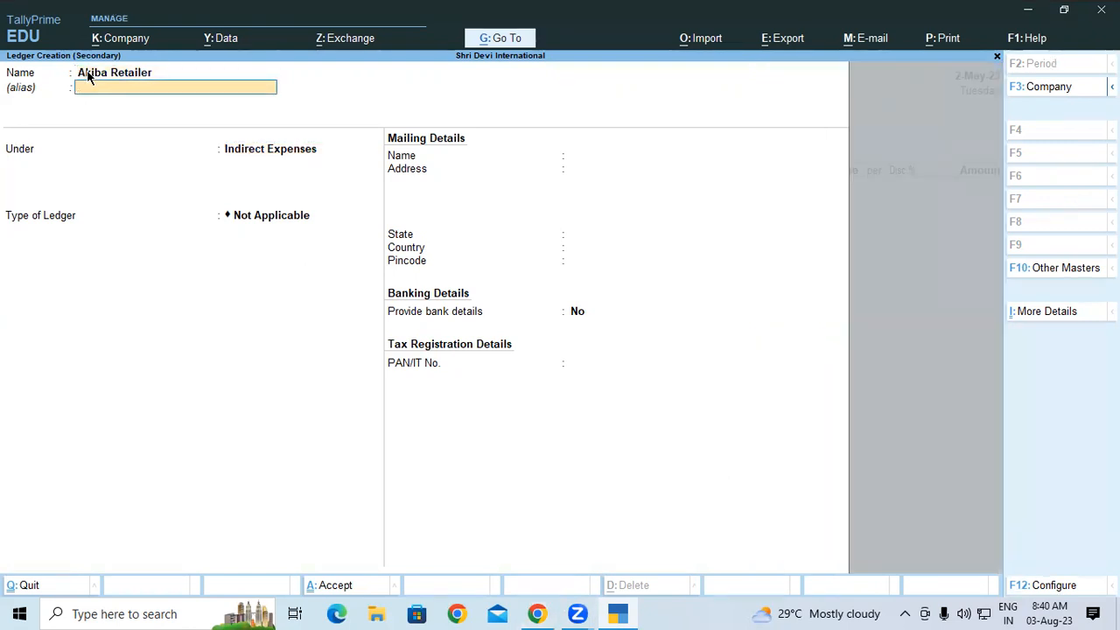
left_click(88, 75)
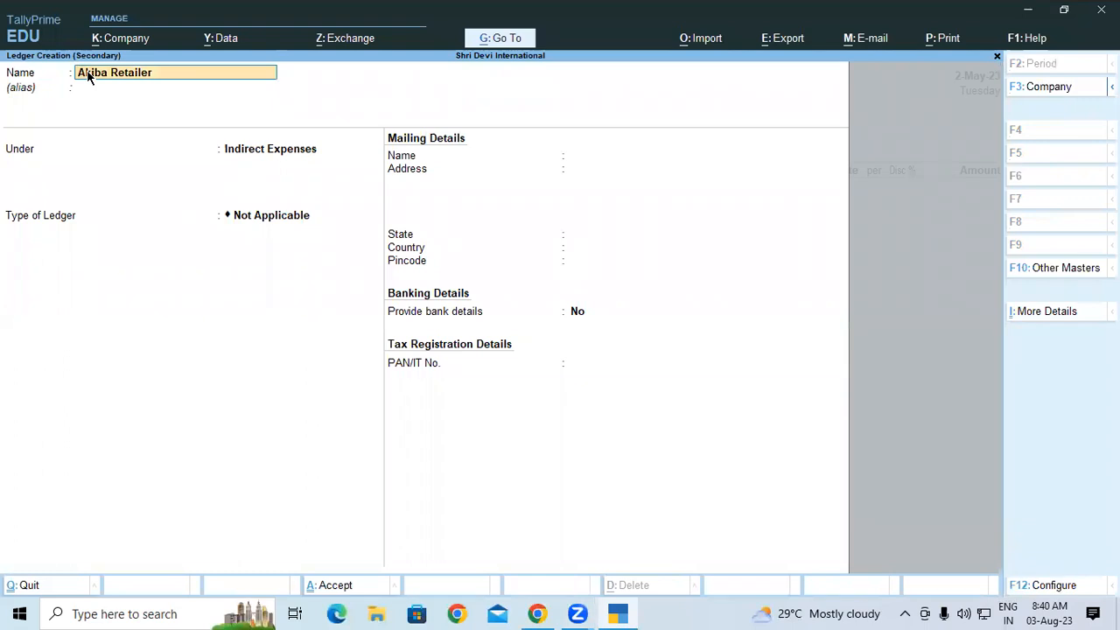
type("l")
key("Return")
key("Return")
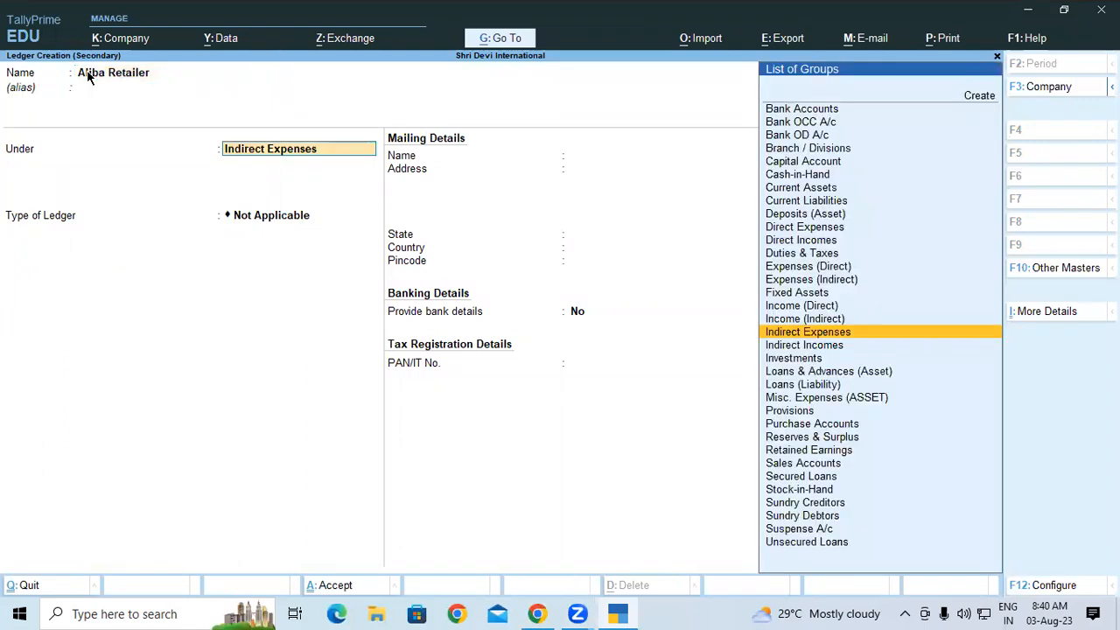
Place the Aliba Retailer ledger under Sundry Debtors and keep the default bill-by-bill, mailing and banking details
type("Su")
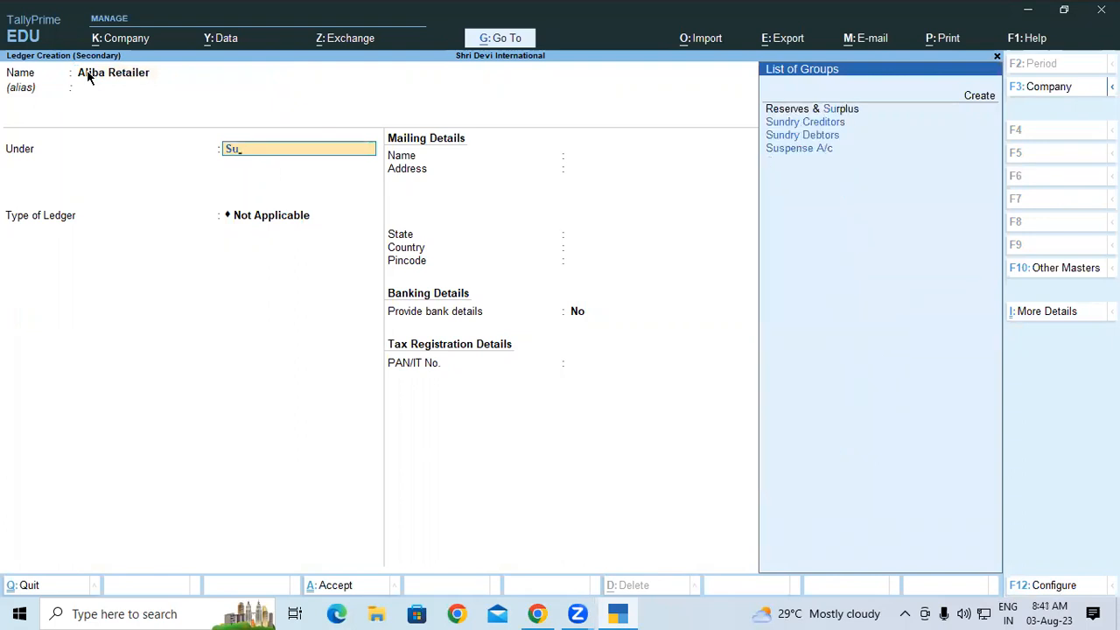
key("Return")
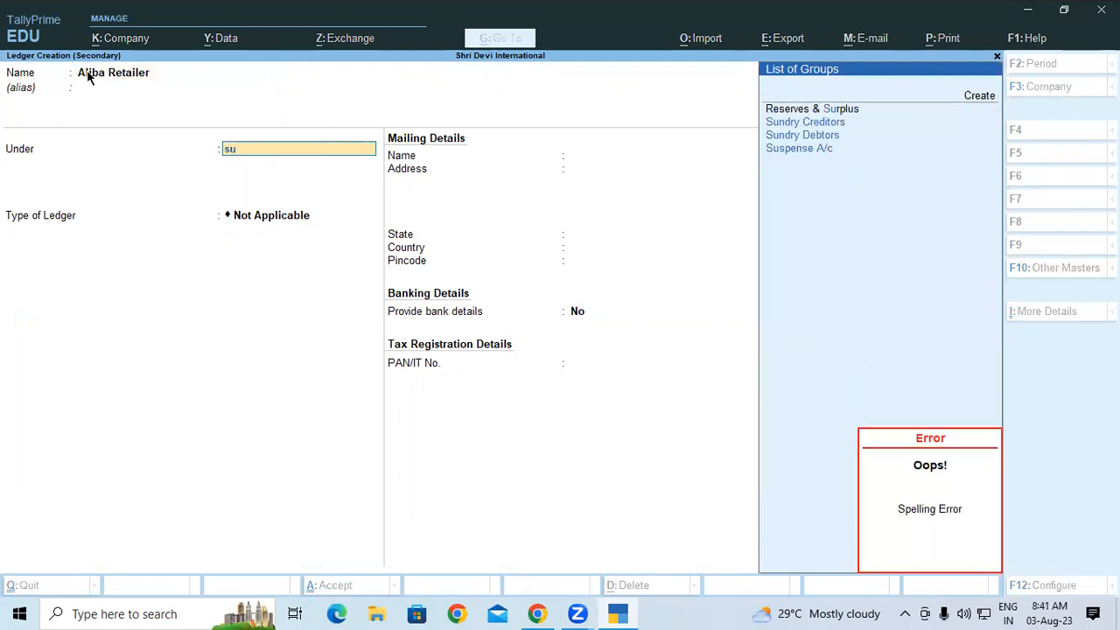
key("Up")
key("Up")
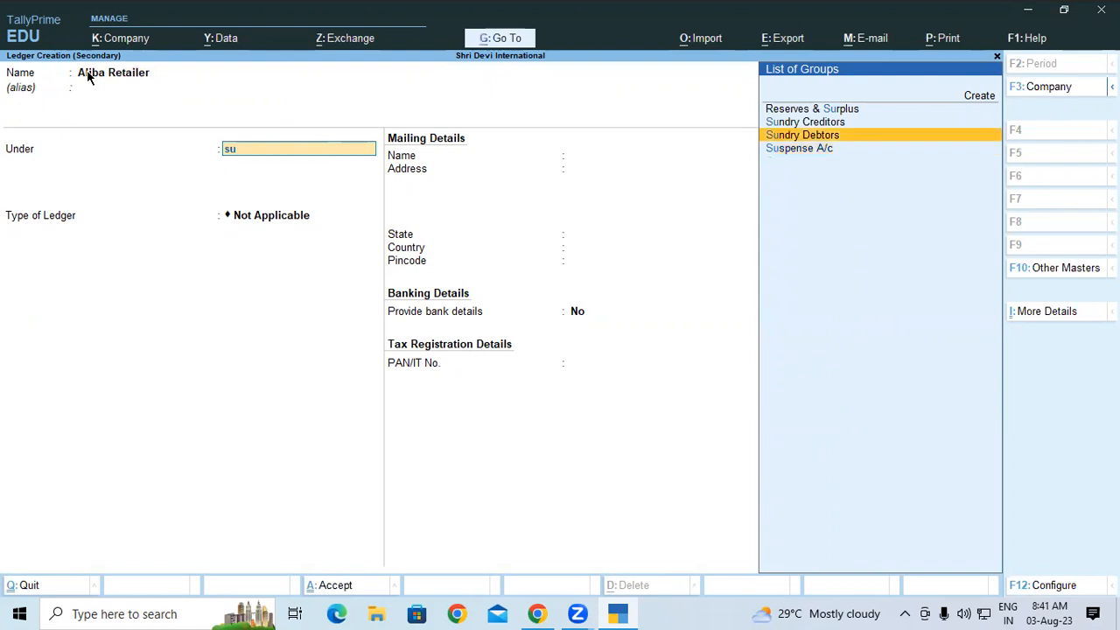
key("Return")
key("Return")
key("Return")
key("Return")
key("Return")
key("Return")
key("Return")
key("Return")
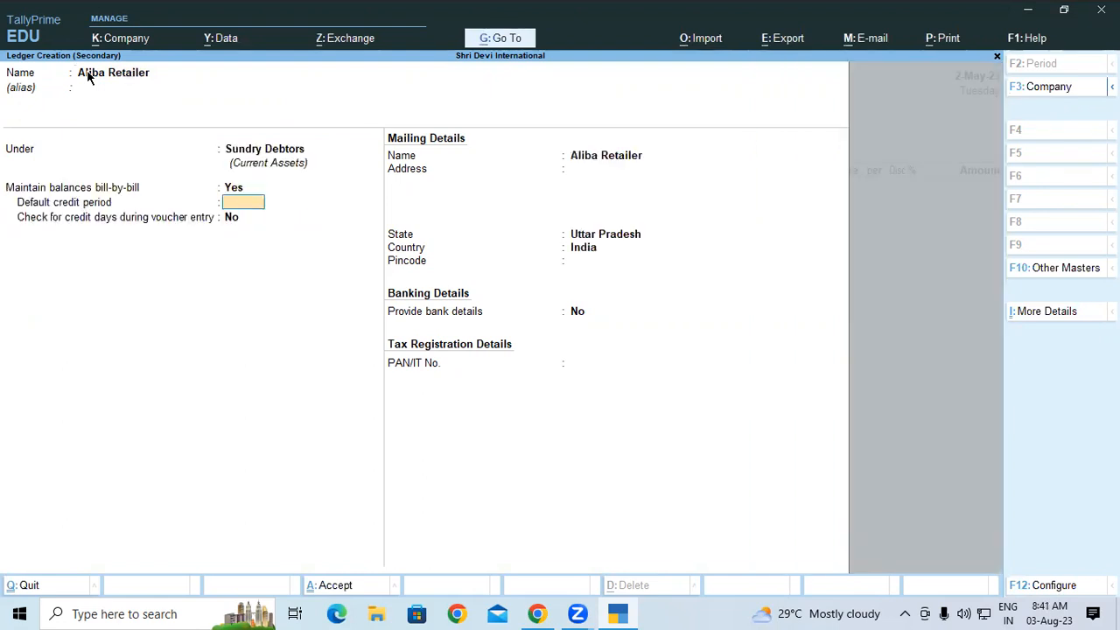
key("Return")
key("Return")
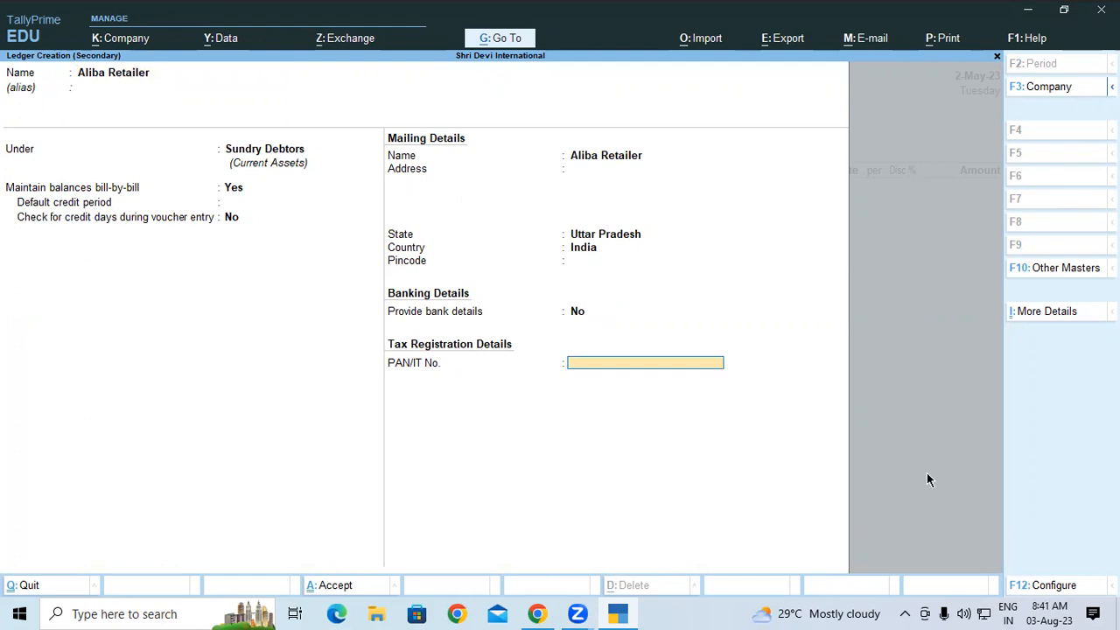
Check the pricing level hint in the browser exercise and save the Aliba Retailer ledger in TallyPrime
key("alt+Tab")
mouse_move(922, 463)
left_mouse_down()
mouse_move(926, 455)
mouse_move(912, 468)
left_mouse_up()
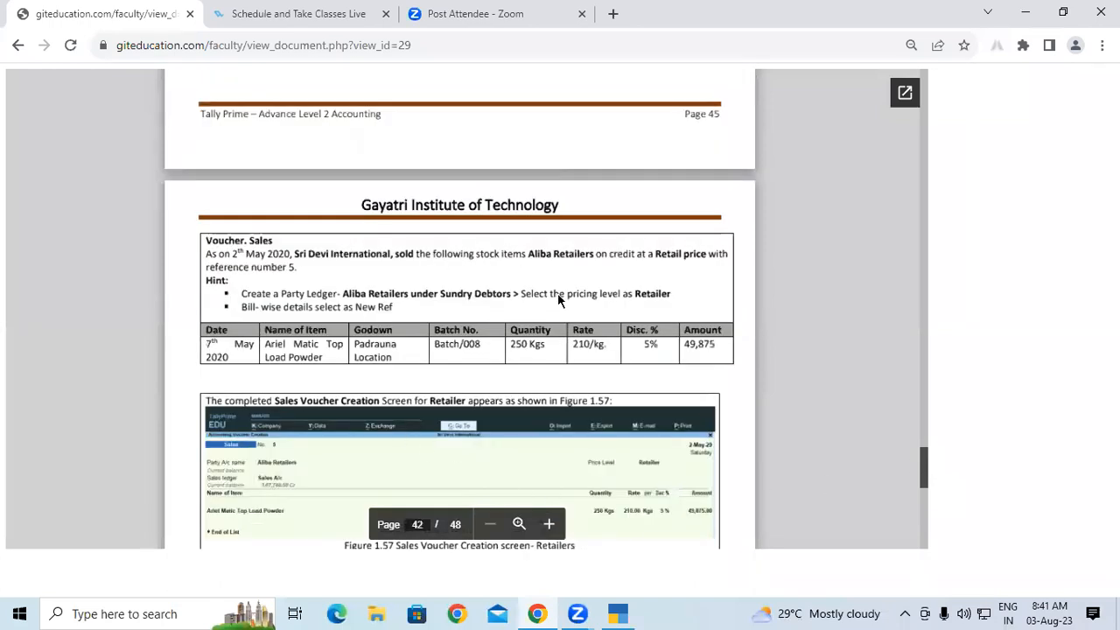
left_click(617, 613)
key("Return")
key("Return")
key("Return")
key("Return")
key("Return")
key("Return")
key("Return")
Accept Aliba Retailer's party details, then set the price level to Retailer and the sales ledger to Sales A/c
key("Return")
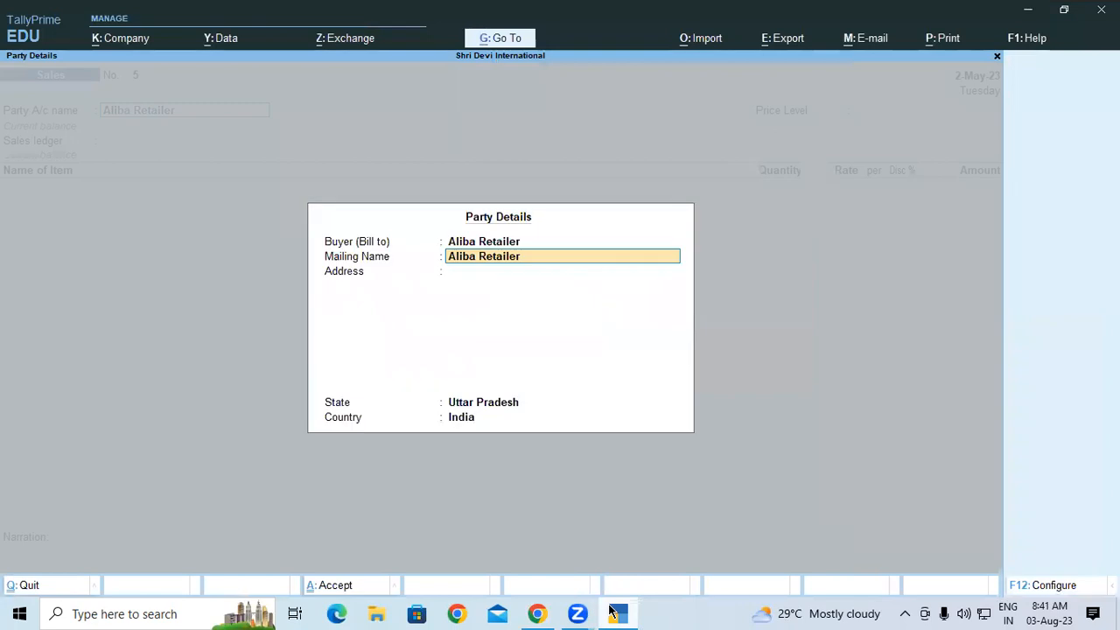
key("Return")
key("Return")
key("Return")
key("Return")
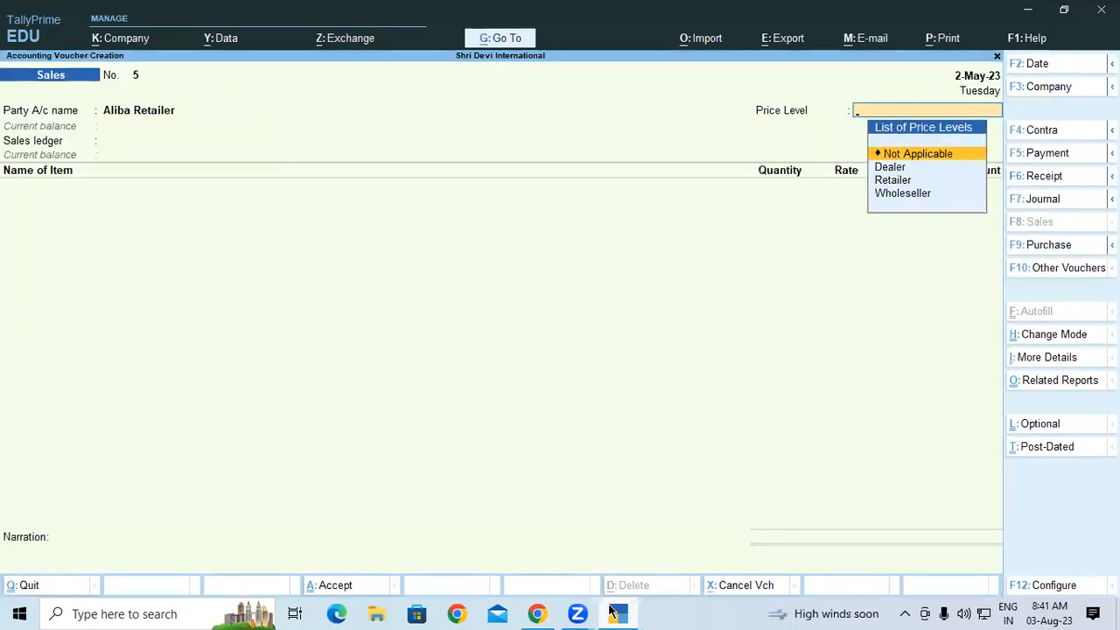
key("Down")
key("Down")
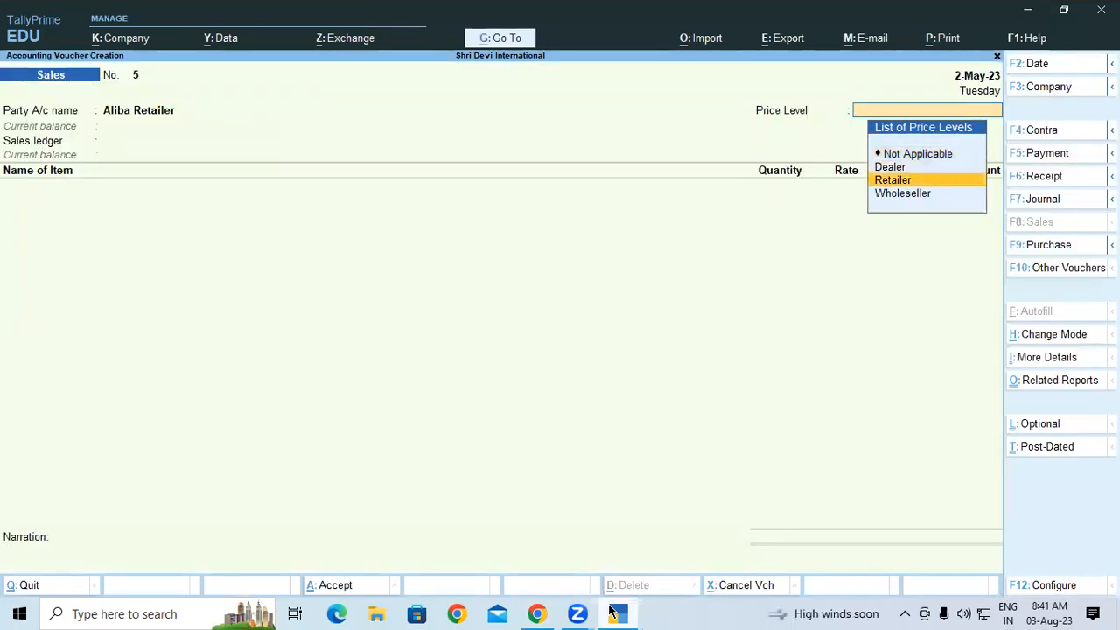
key("Return")
key("Return")
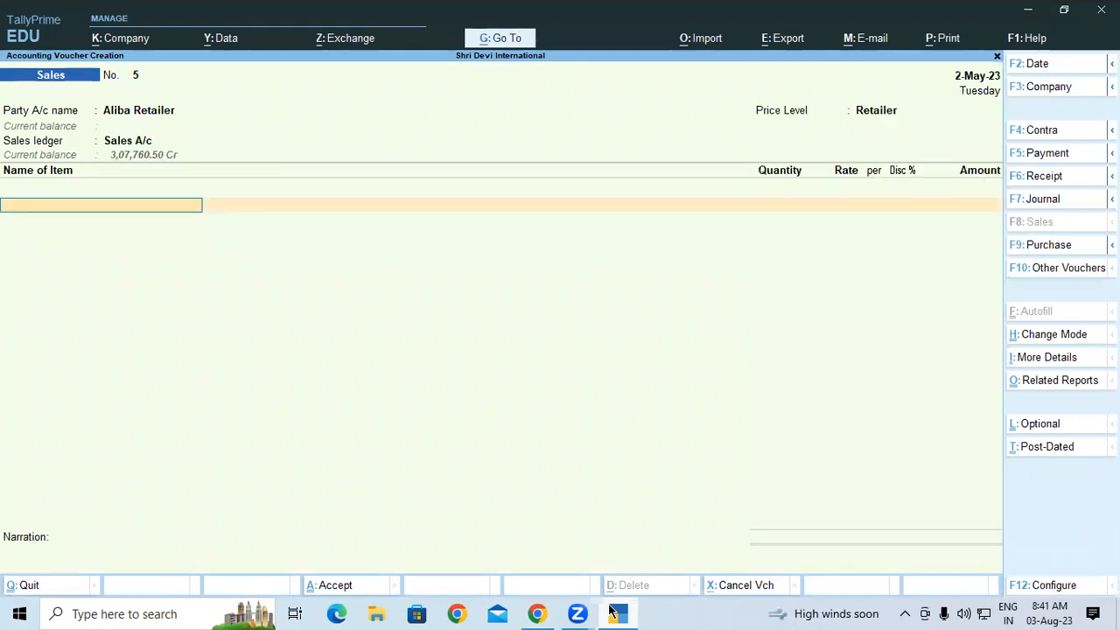
Check the Aliba Retailer sale in the browser exercise and add ARIEL MATIC TOP LOAD POWDER to the sales voucher
left_click(613, 612)
left_click(612, 613)
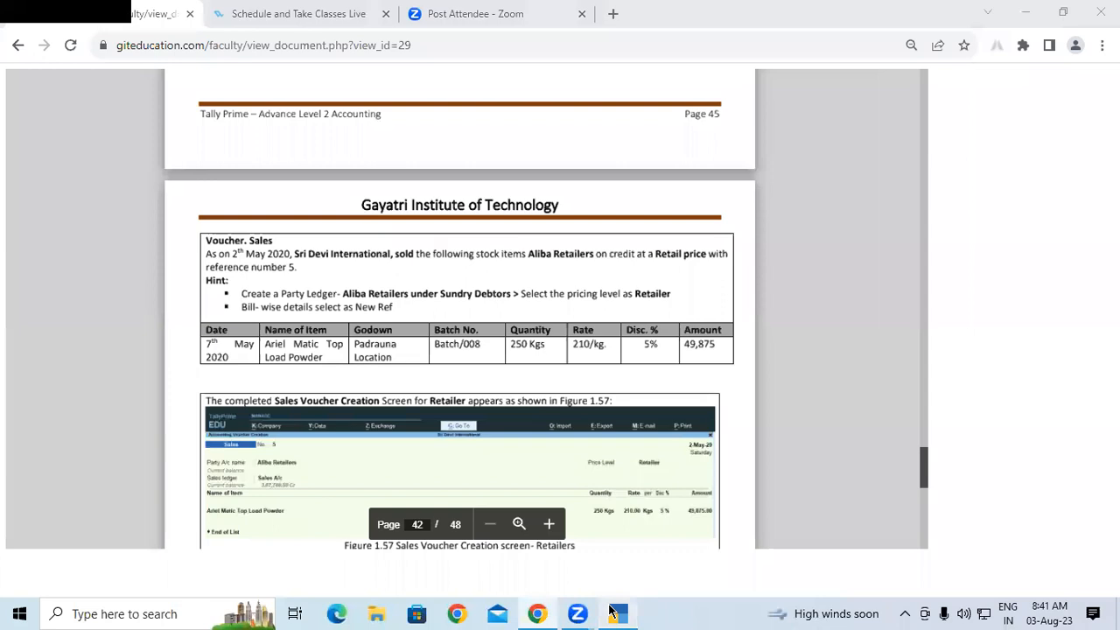
type("Ar")
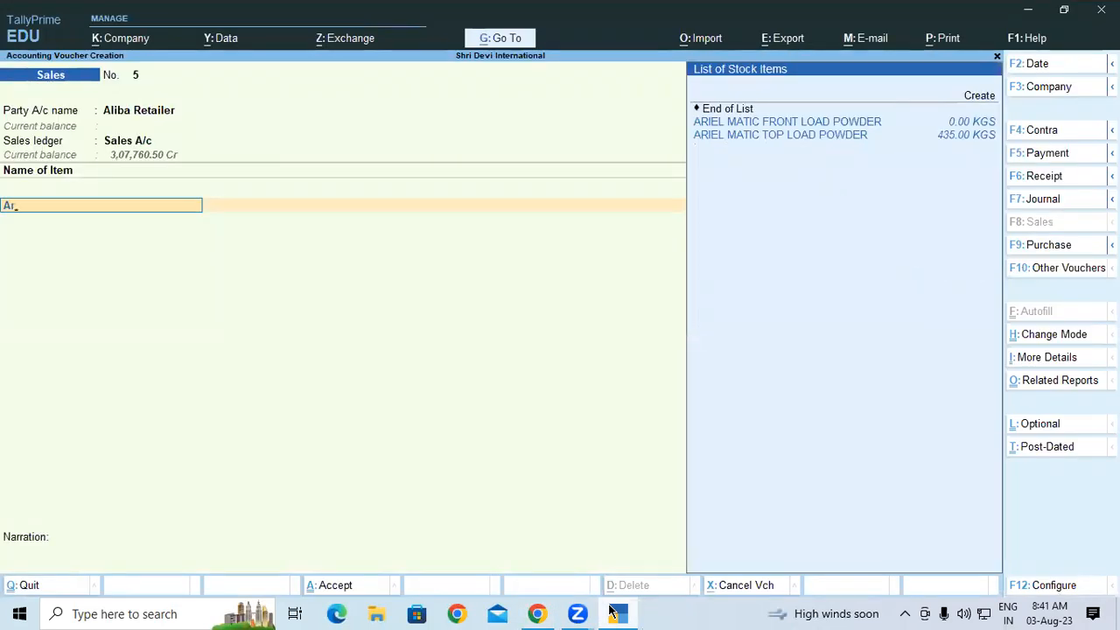
key("Down")
key("Return")
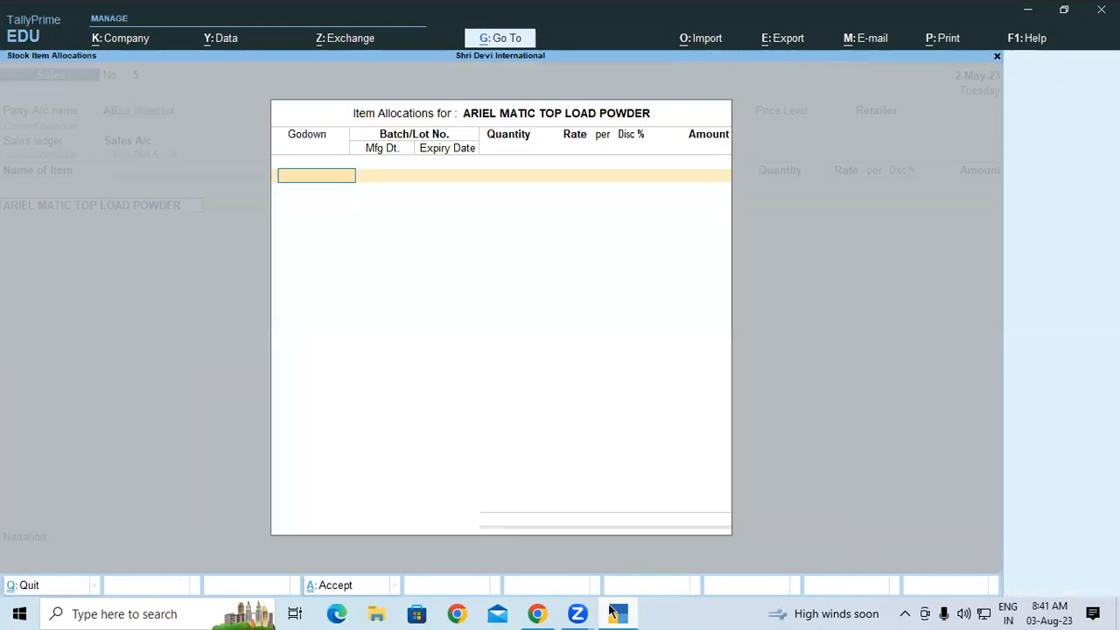
Allocate 250 KGS from godown Gkp-UP, Batch/008, keeping the price level's default rate, discount and batch dates
type("G")
key("Return")
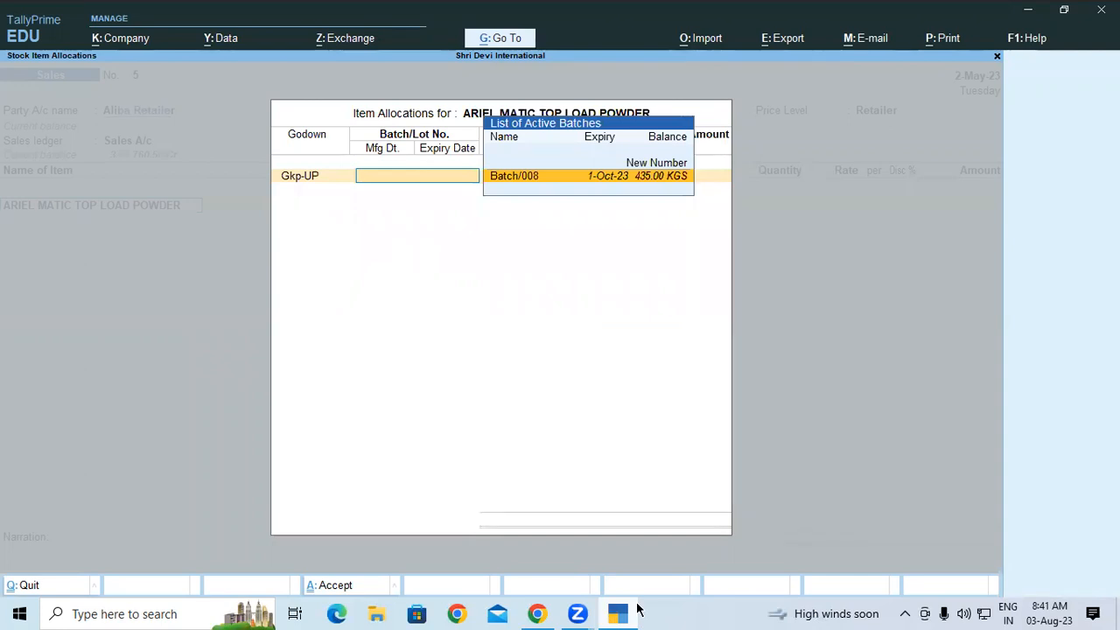
key("Return")
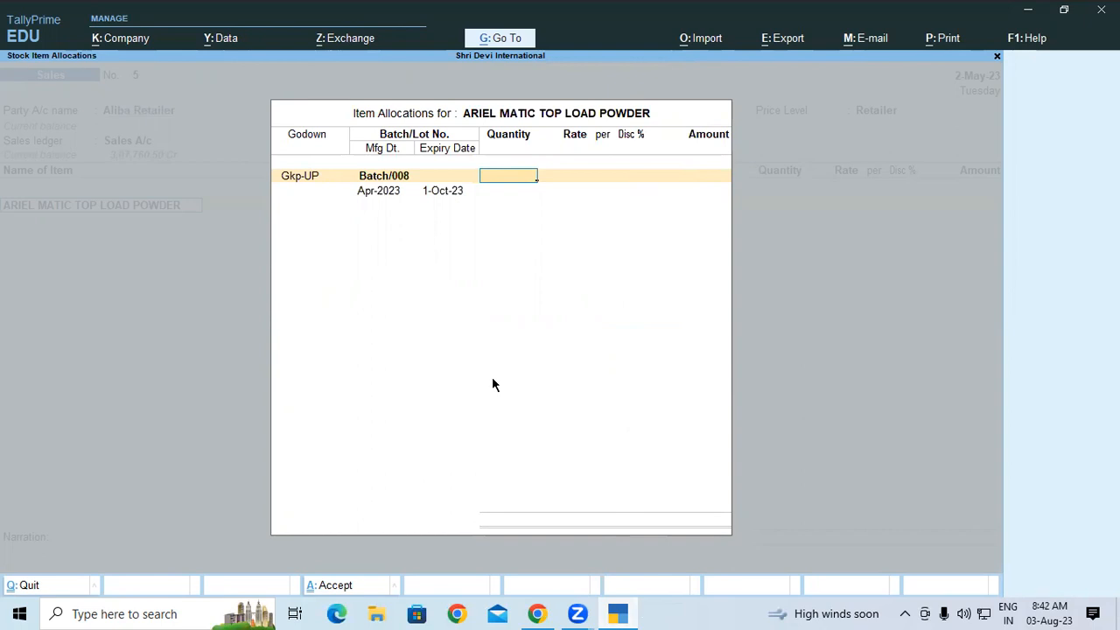
type("250")
key("Return")
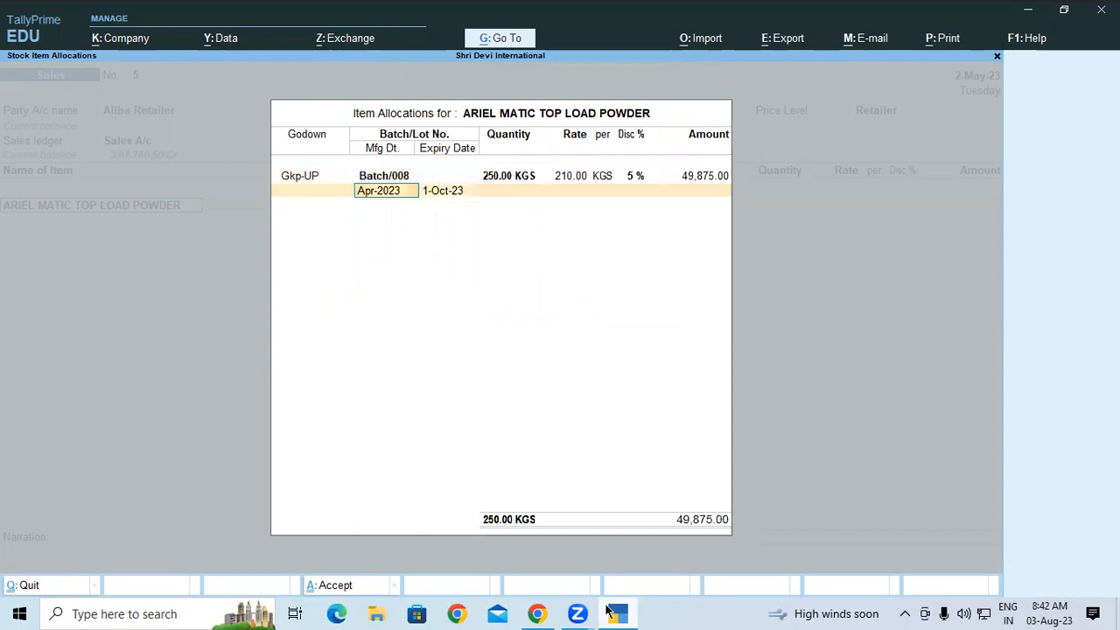
key("Return")
key("Return")
key("Return")
key("Return")
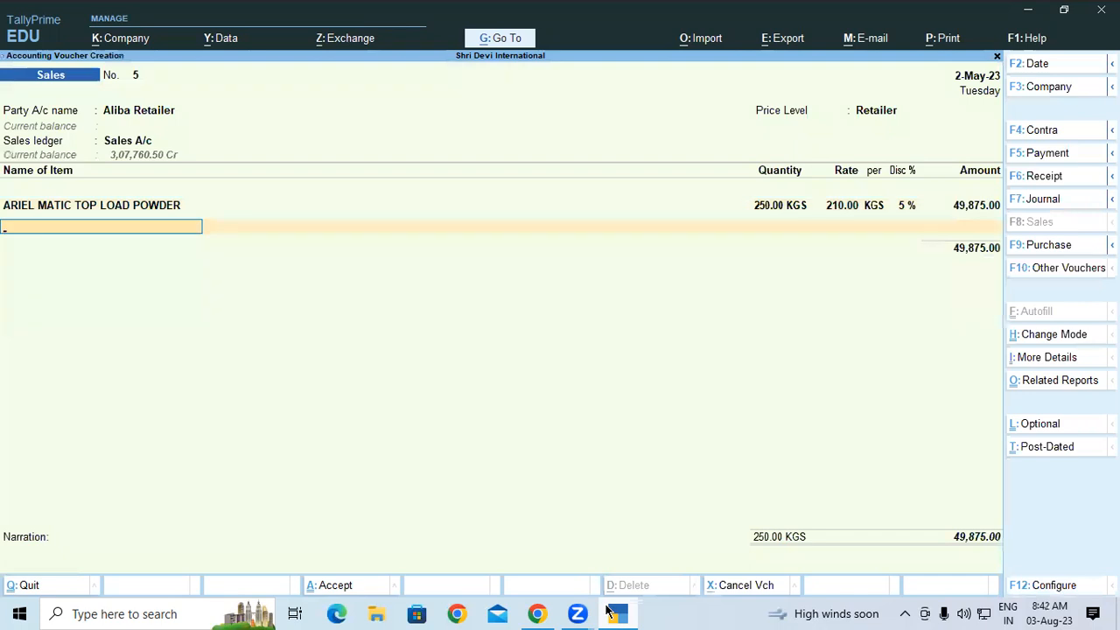
End the item list, accept the default bill-wise details and save the Aliba Retailer sales voucher without a narration
key("Return")
key("Return")
key("Return")
key("Return")
key("Return")
key("Return")
key("Return")
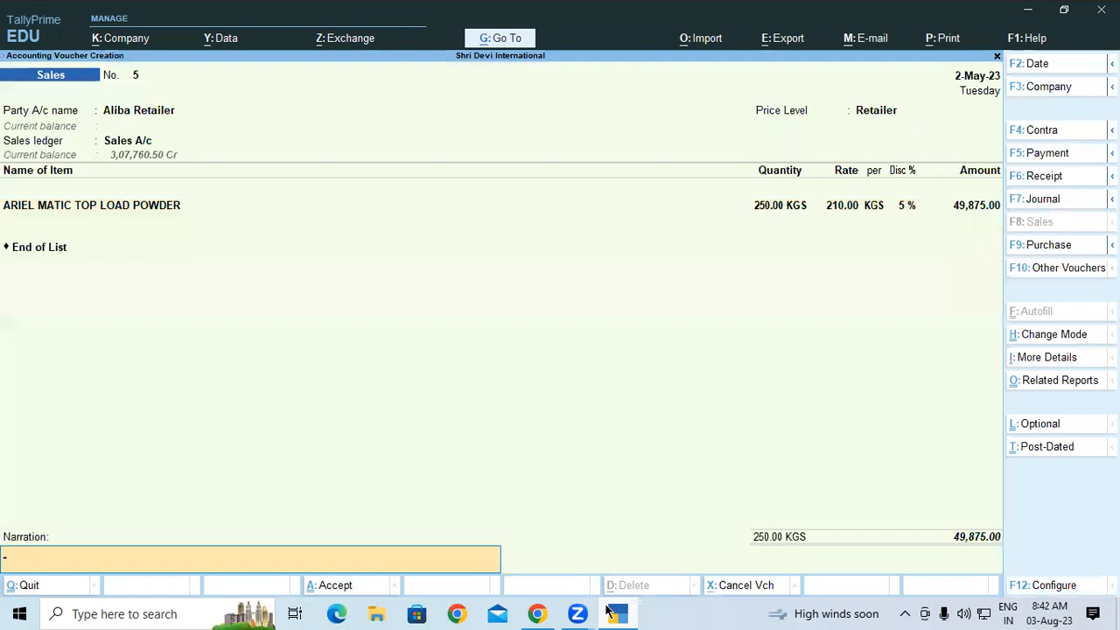
key("Return")
key("Return")
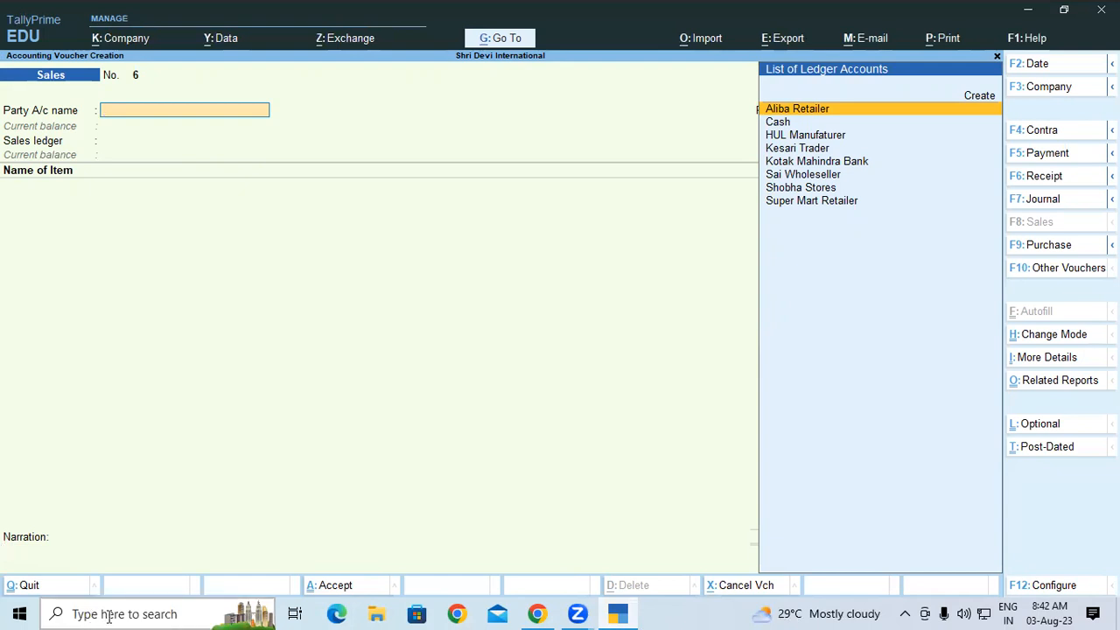
Check the Aliba receipt exercise in the browser and switch TallyPrime's voucher entry to a Receipt voucher
left_click(538, 613)
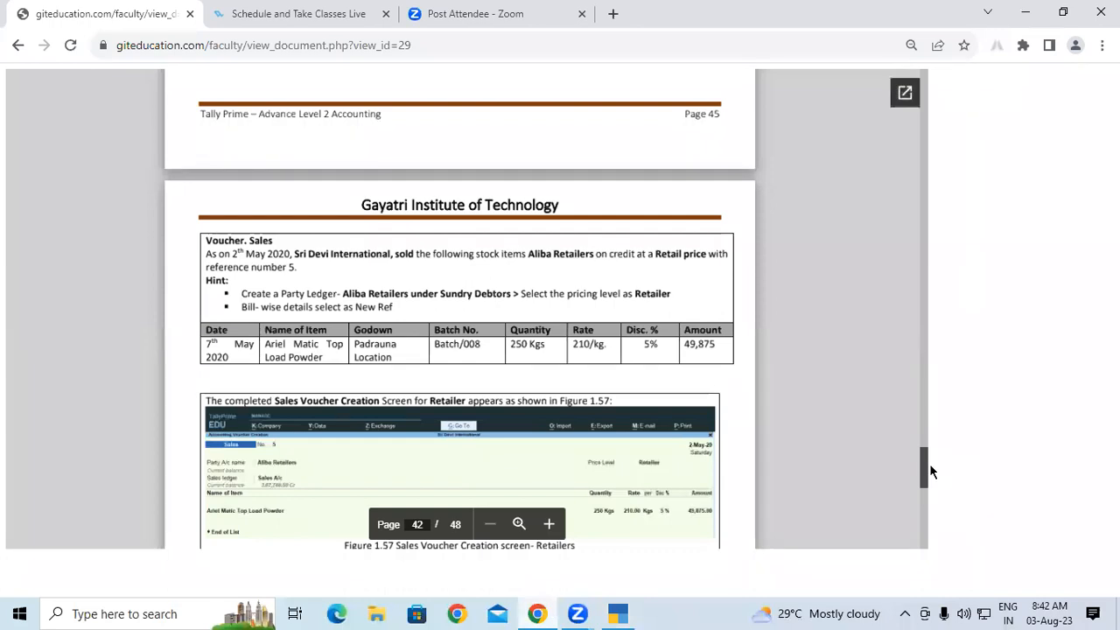
left_click_drag(924, 471, 924, 473)
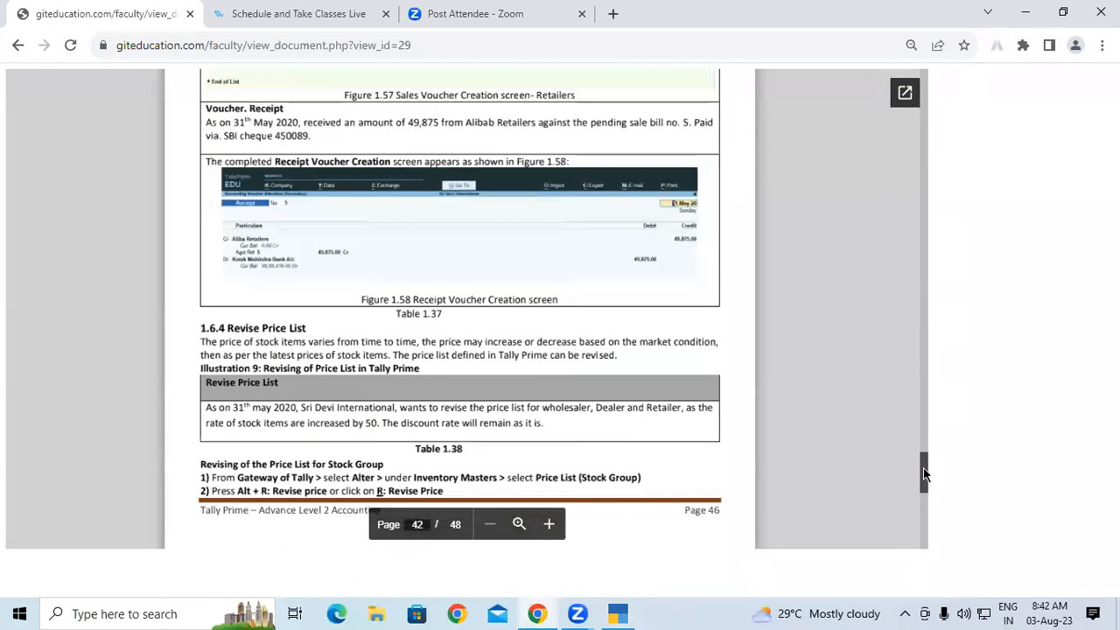
scroll(925, 474, "up", 2)
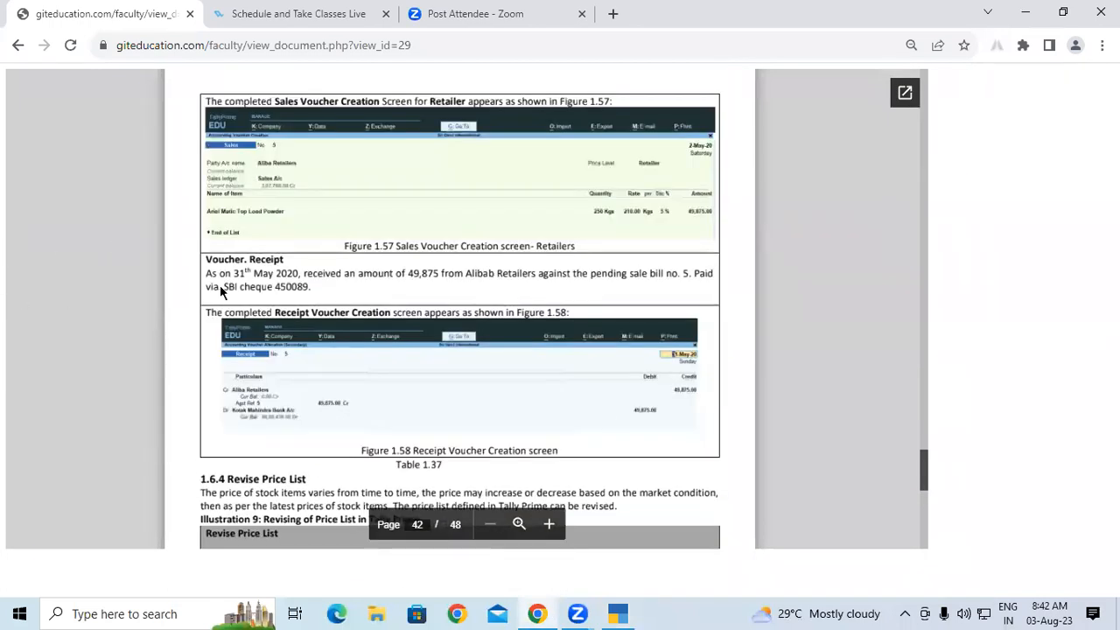
left_click(618, 612)
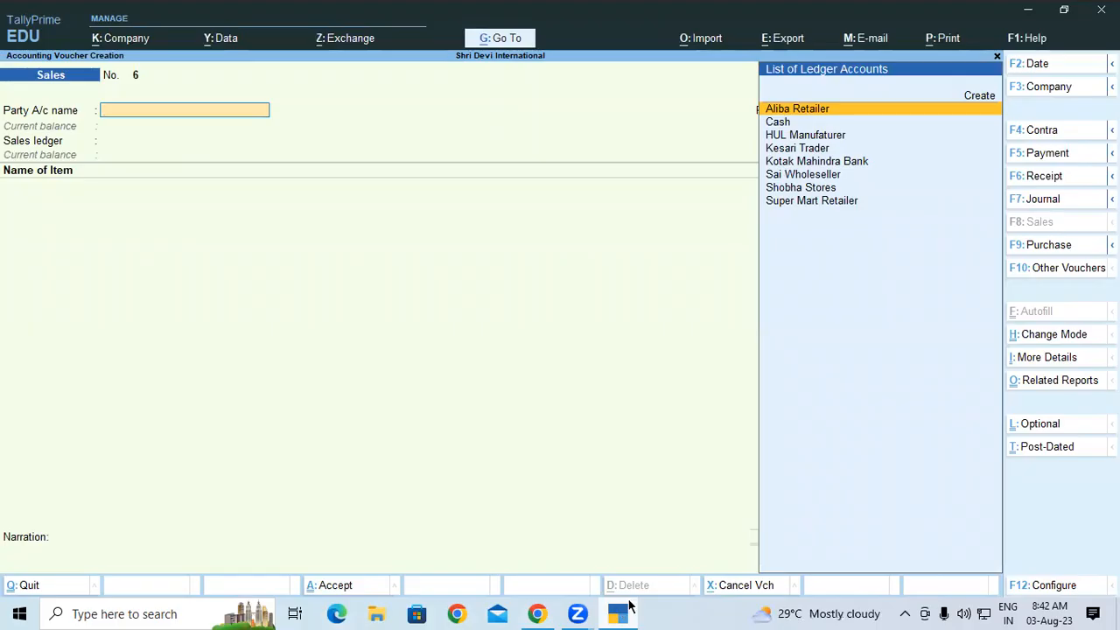
key("F6")
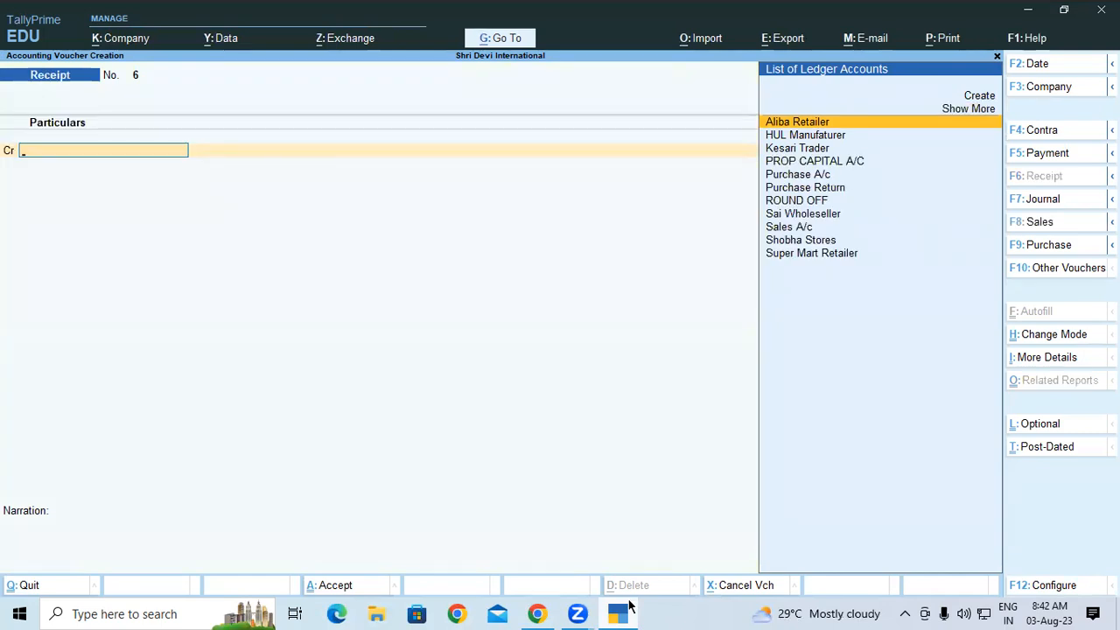
Credit Aliba Retailer with 49,875.00 as Agst Ref to pending sales bill 5
key("Return")
key("Return")
key("Return")
key("Return")
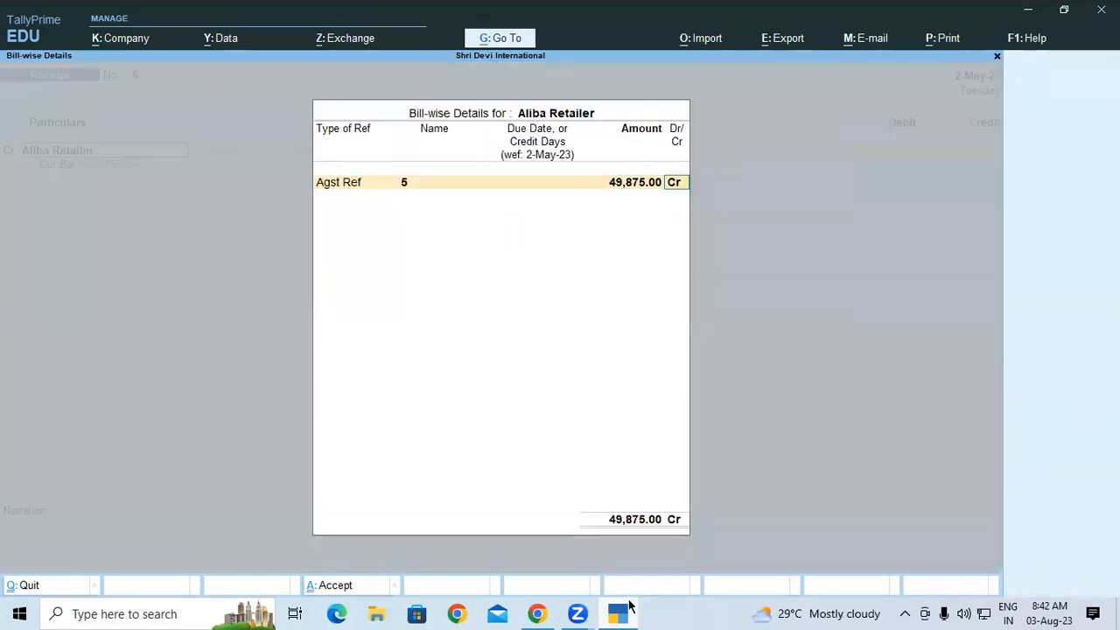
key("Return")
key("Return")
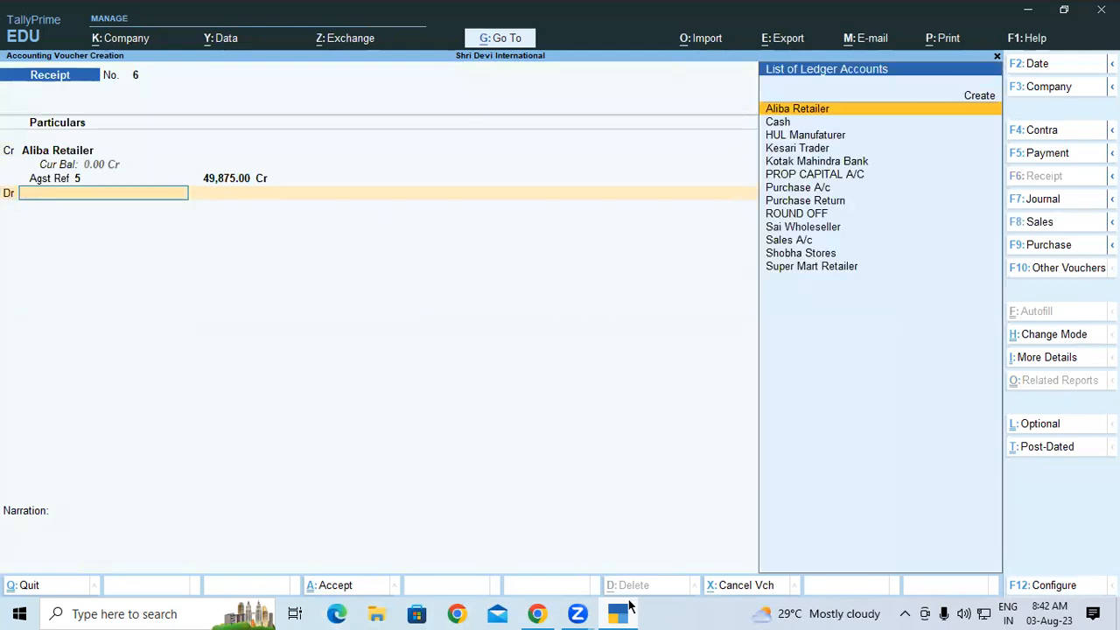
Debit Kotak Mahindra Bank with 49,875.00 and keep Cheque/DD as the transaction type
type("K")
key("Down")
key("Return")
key("Return")
key("Return")
key("Return")
Enter instrument number 450089 with the default date and save the receipt voucher
type("450089")
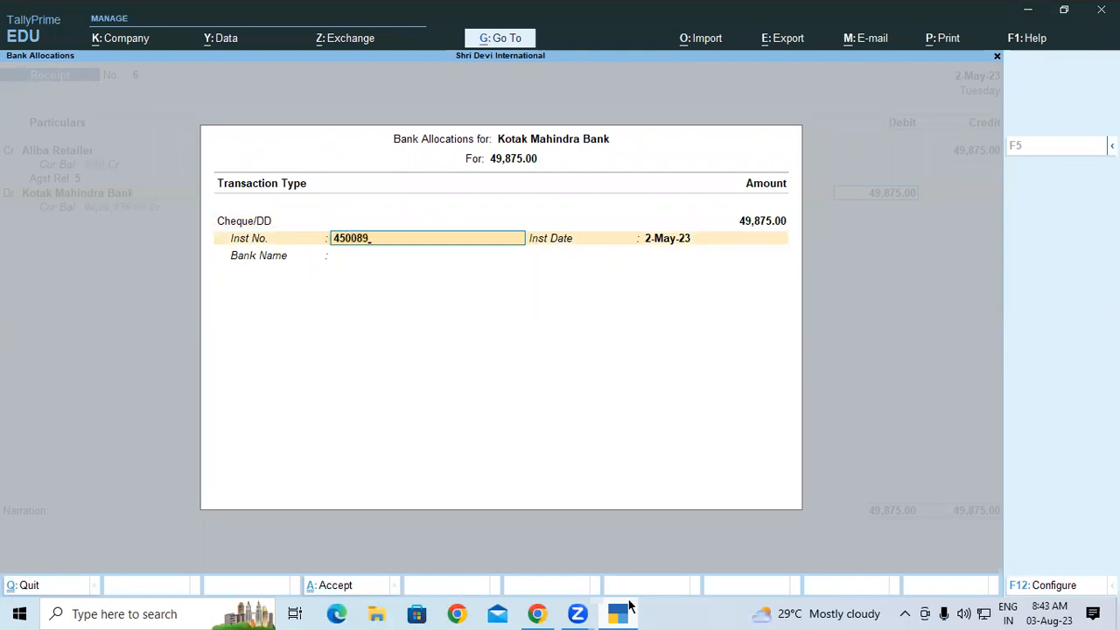
key("Return")
key("Return")
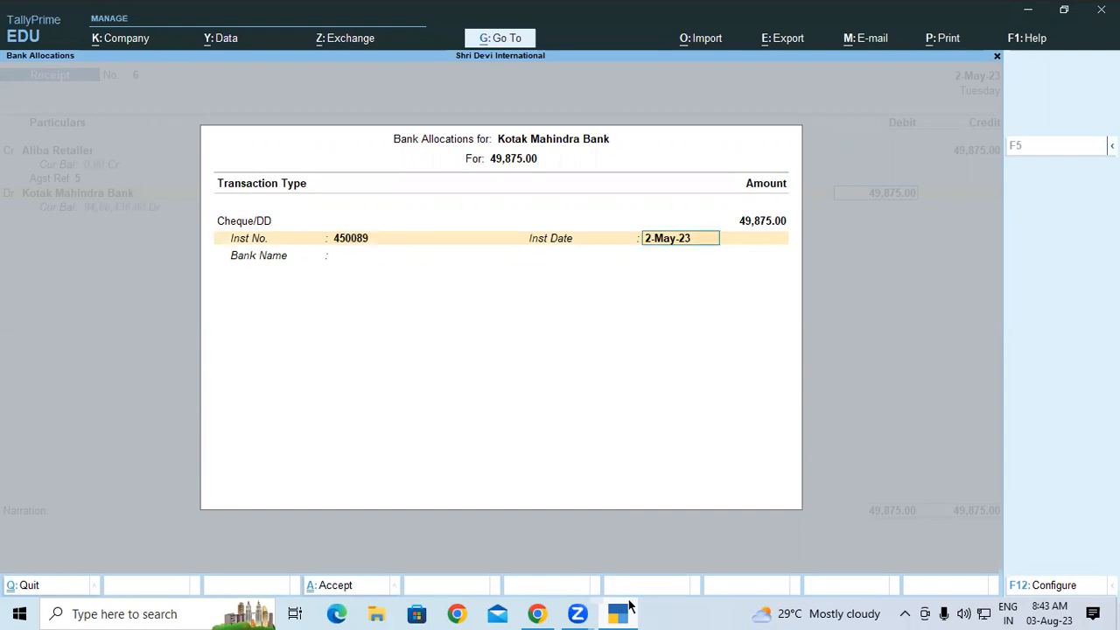
key("Return")
key("Return")
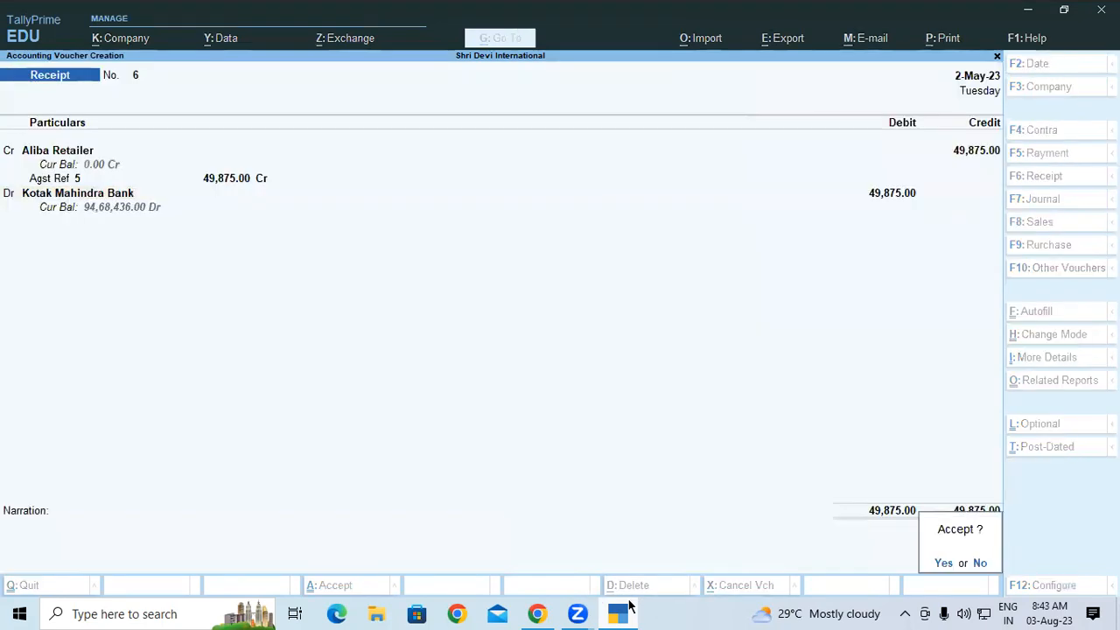
key("Return")
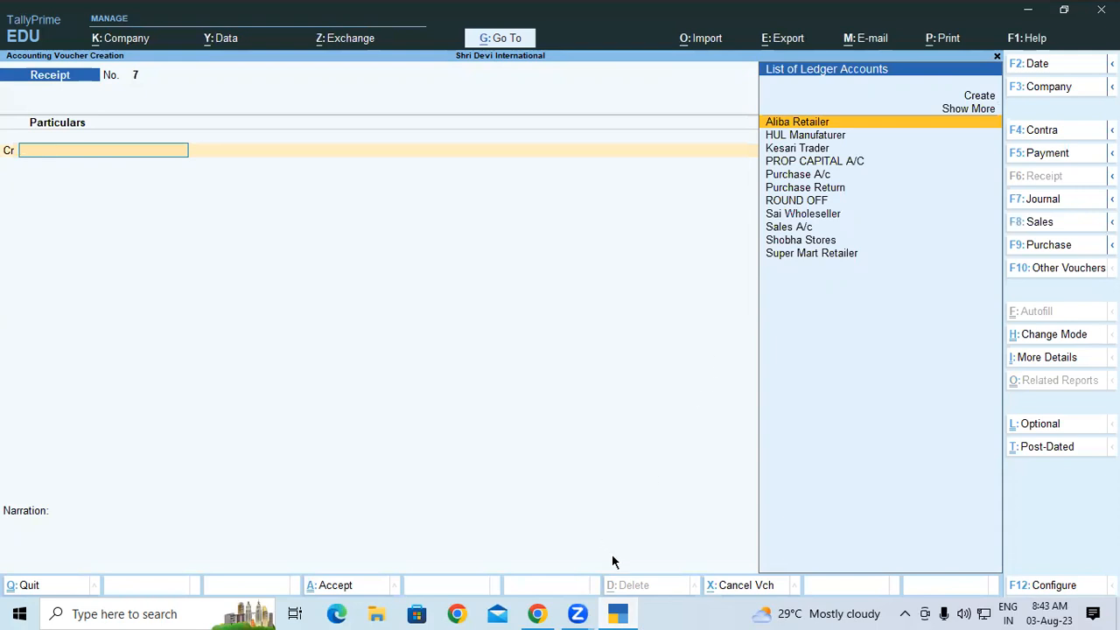
Read the Revise Price List instructions in the browser and return TallyPrime to the Gateway of Tally
key("alt+Tab")
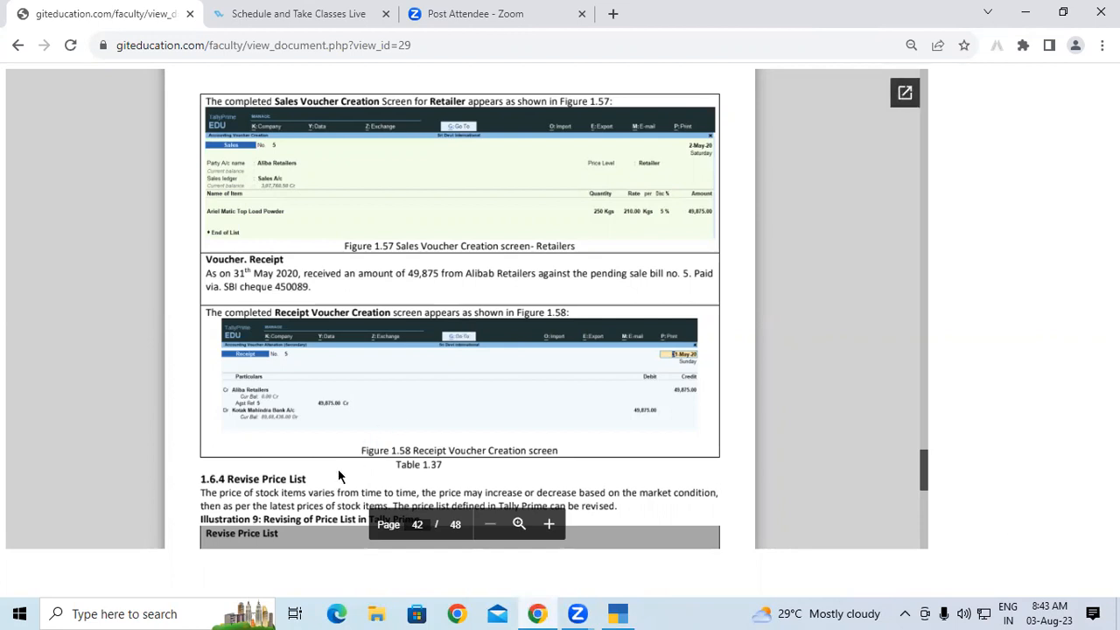
left_click_drag(923, 459, 923, 463)
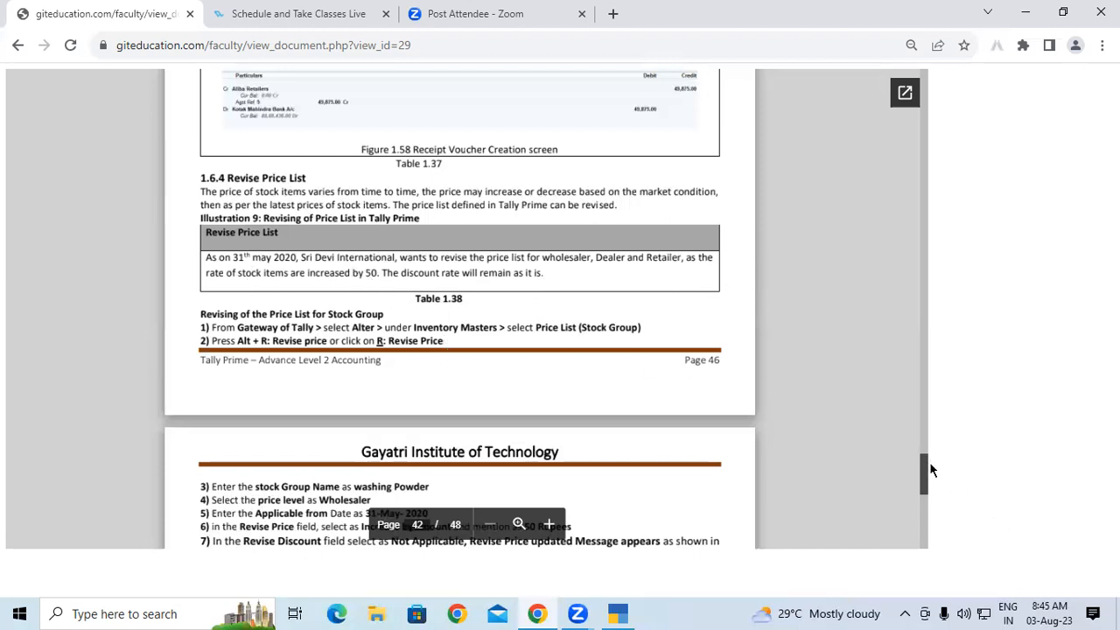
scroll(921, 473, "down", 4)
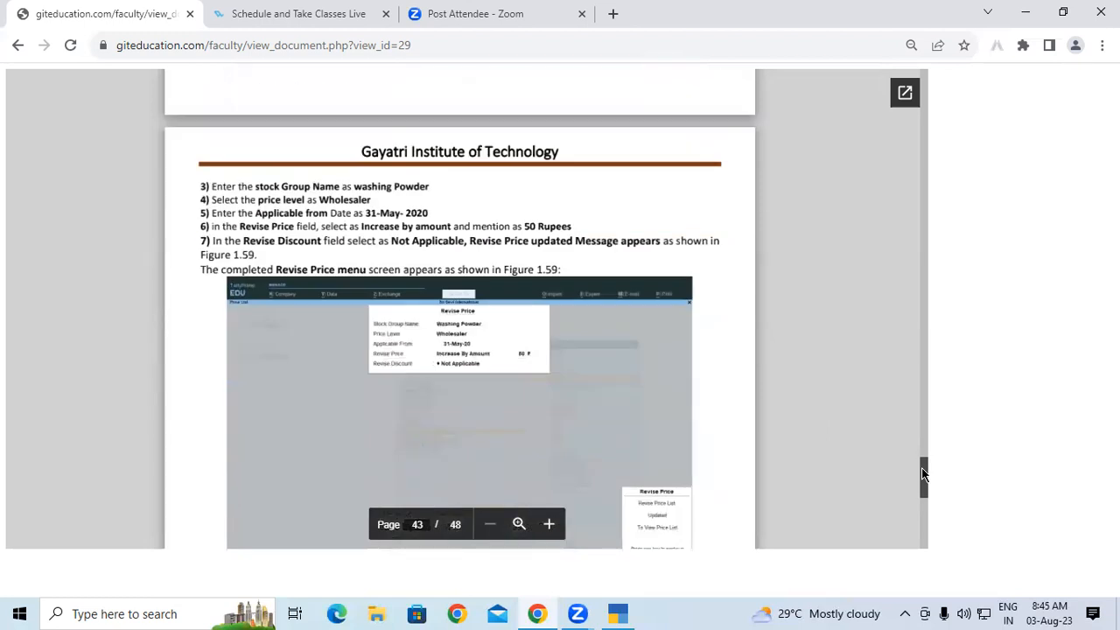
left_click_drag(923, 469, 923, 464)
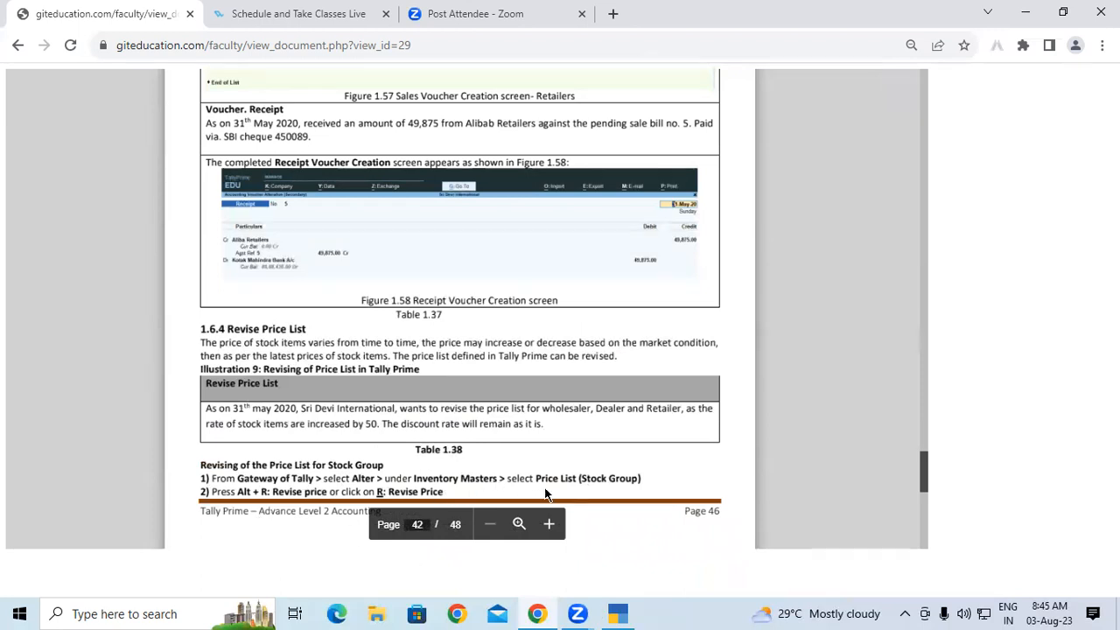
left_click(618, 612)
key("Escape")
key("Escape")
key("Escape")
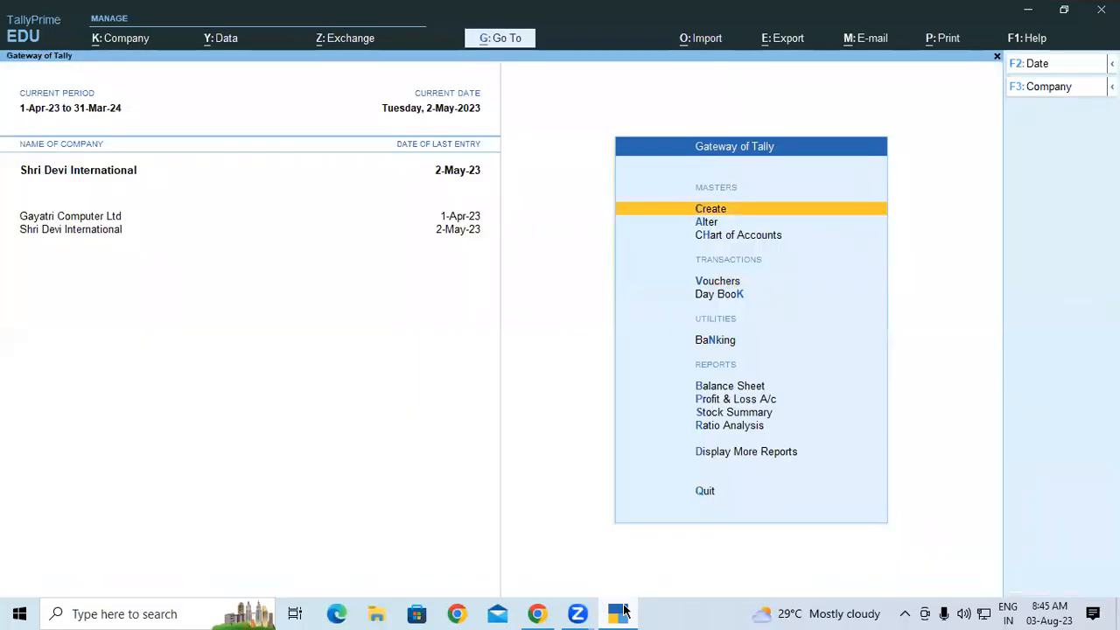
Open the Price List (Stock Group) master for alteration and start the Revise Price form
key("Down")
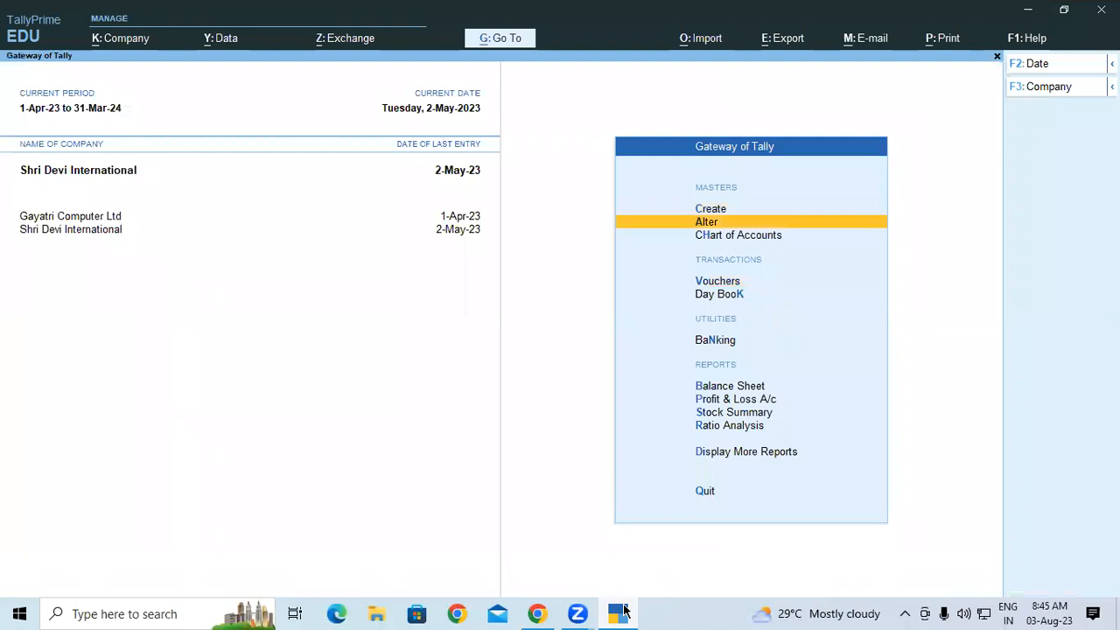
key("Return")
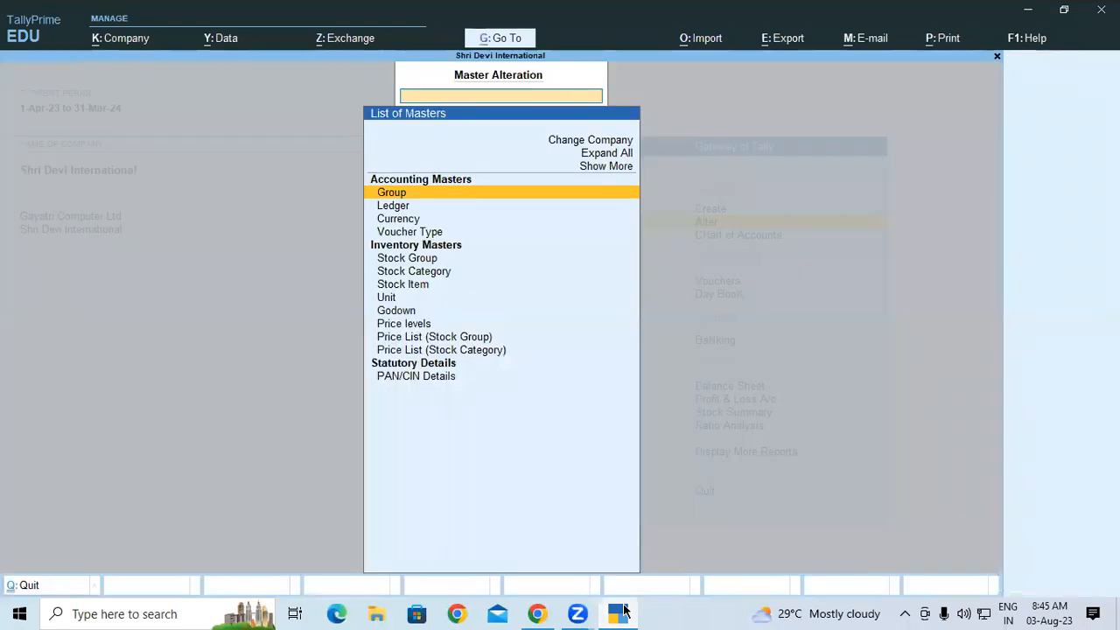
key("Down")
key("Down")
key("Down")
key("Down")
key("Down")
key("Down")
key("Down")
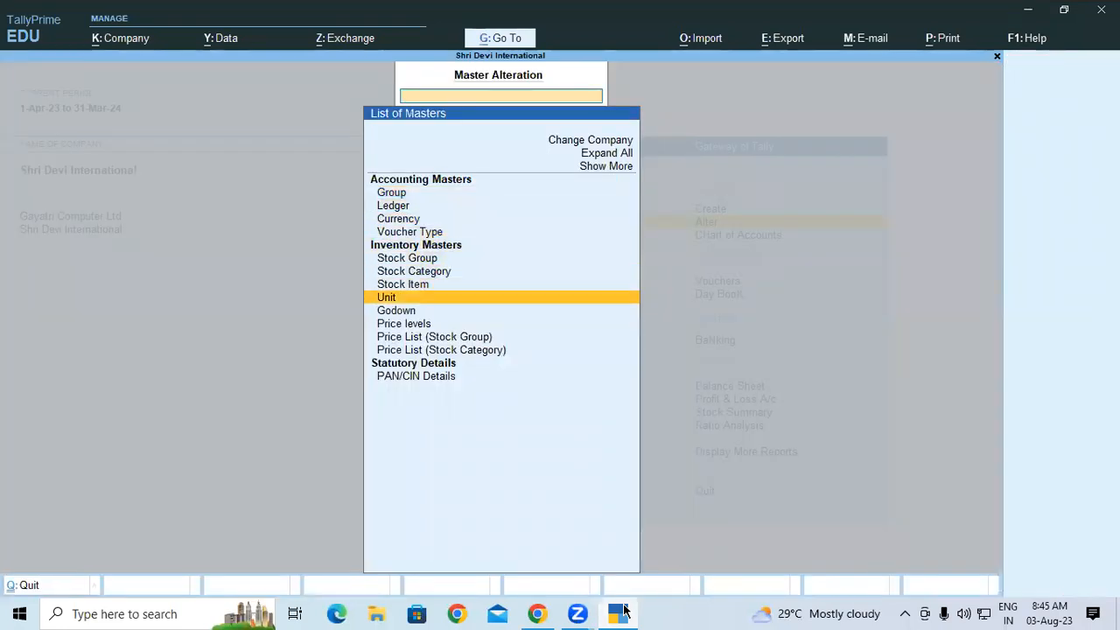
key("Down")
key("Down")
key("Down")
key("Return")
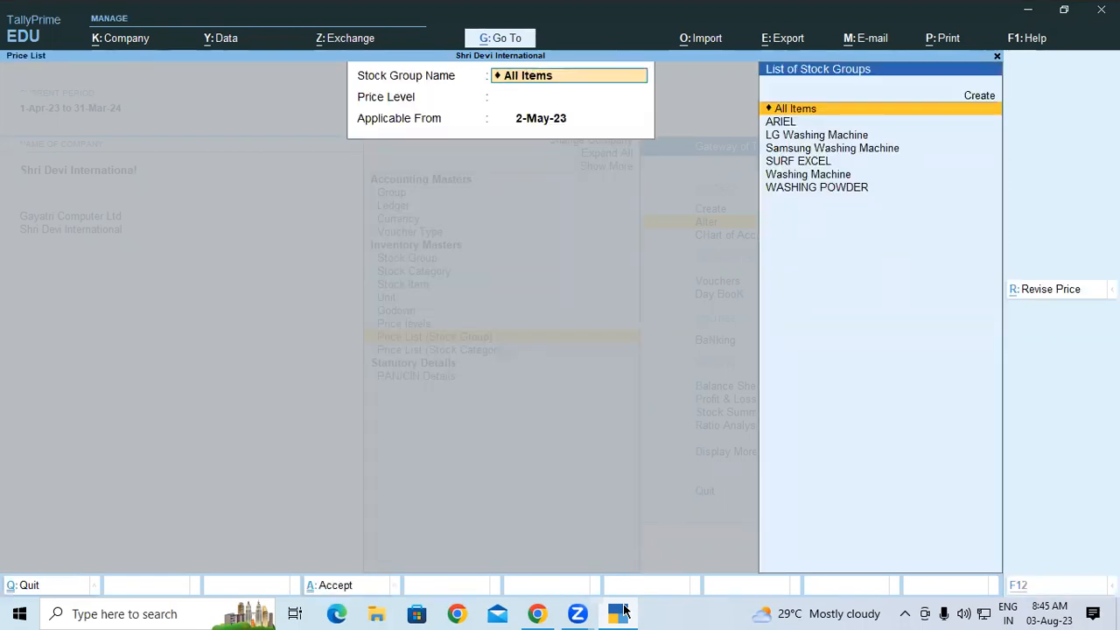
key("alt+r")
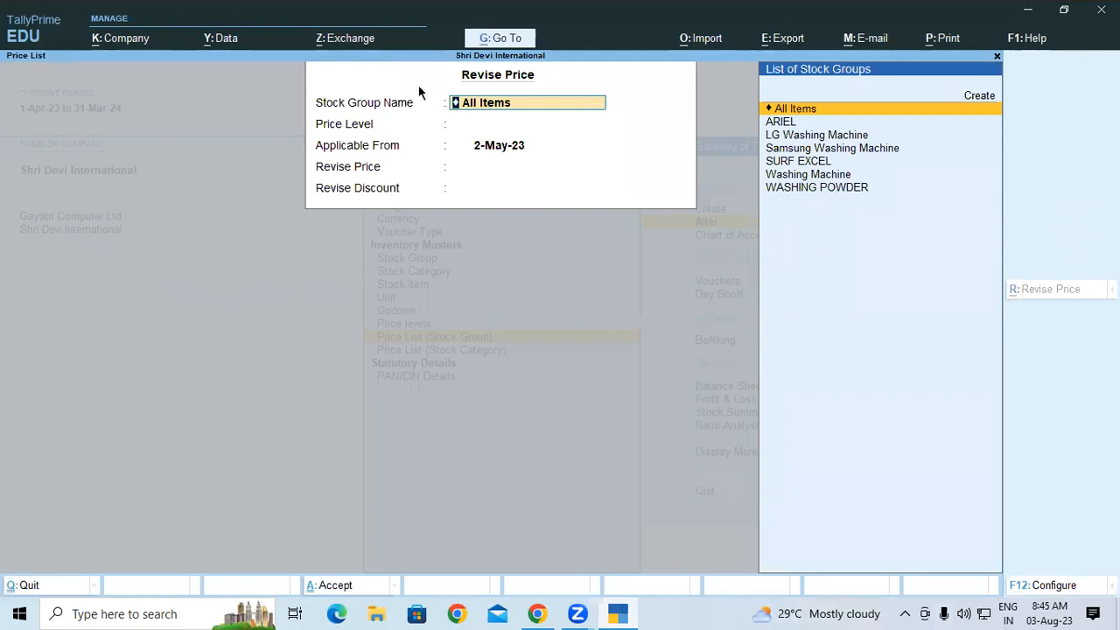
Check the revision values in the browser exercise and set the Revise Price stock group to WASHING POWDER
left_click(617, 612)
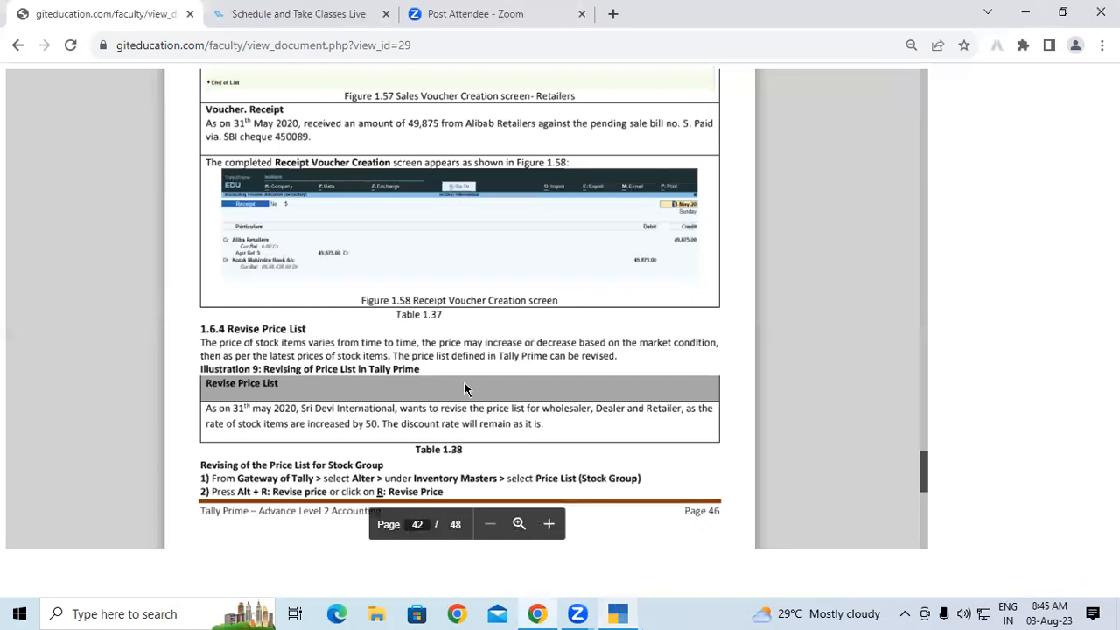
left_click_drag(923, 474, 921, 486)
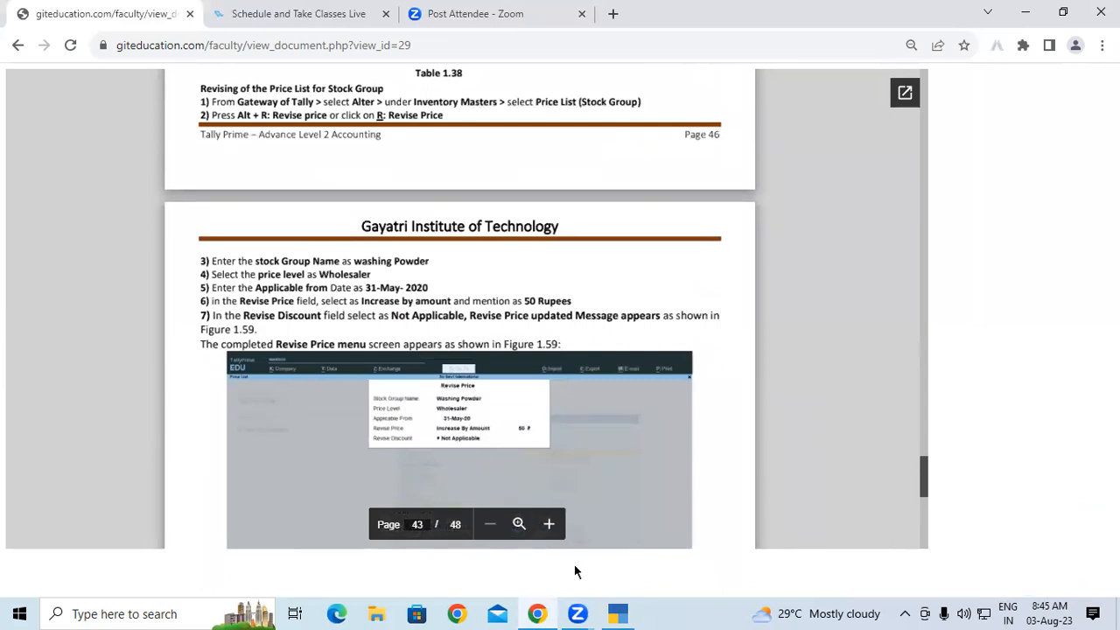
left_click(619, 612)
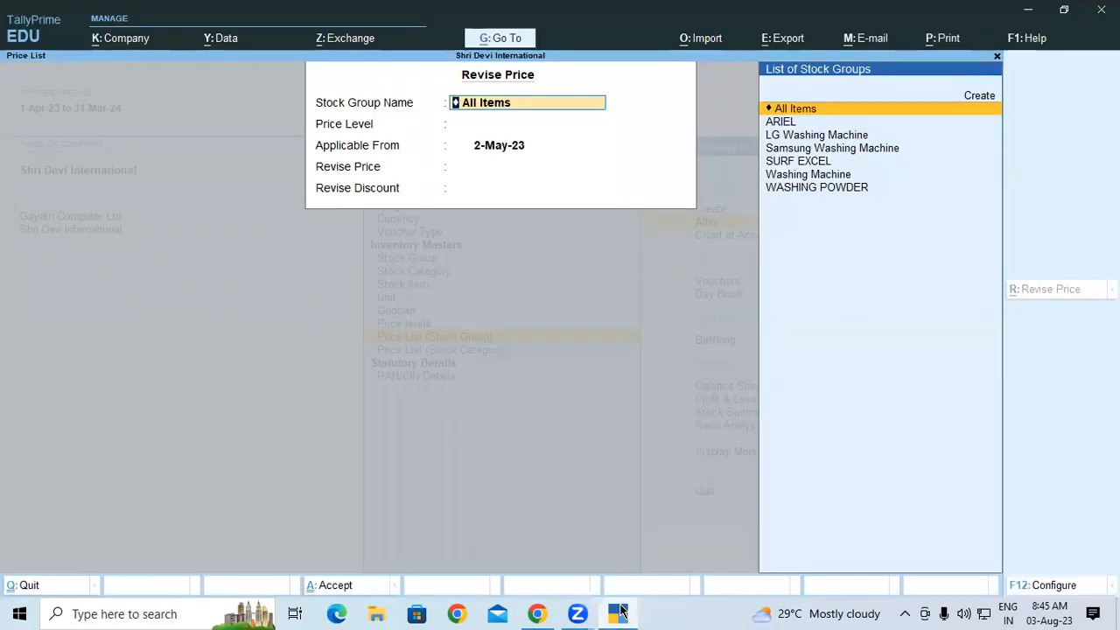
key("Down")
key("Down")
key("Down")
key("Down")
key("Down")
key("Down")
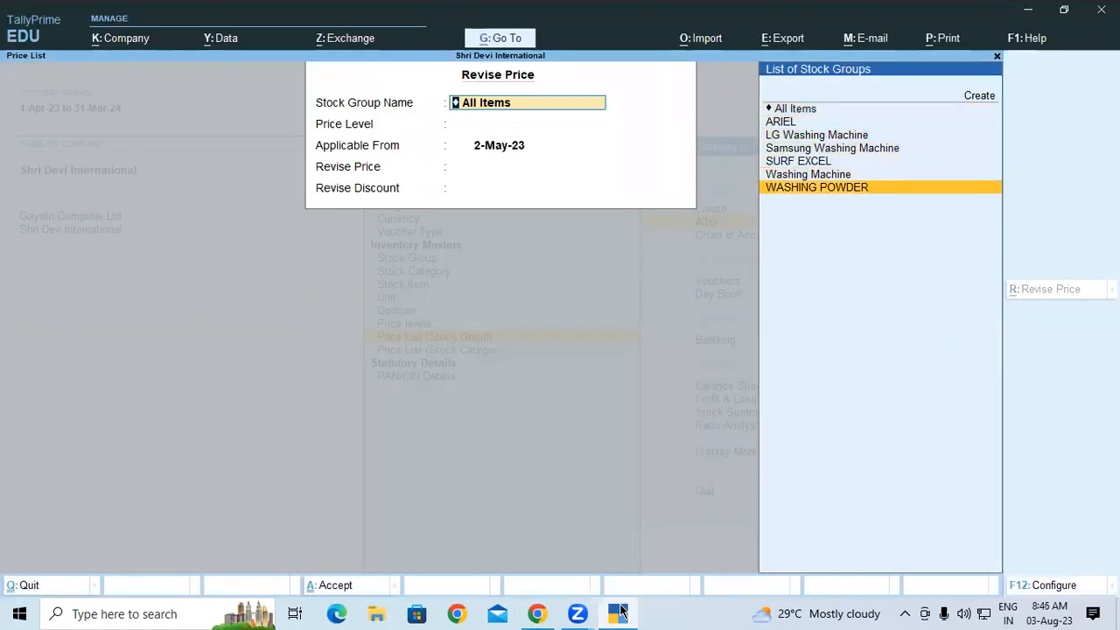
key("Return")
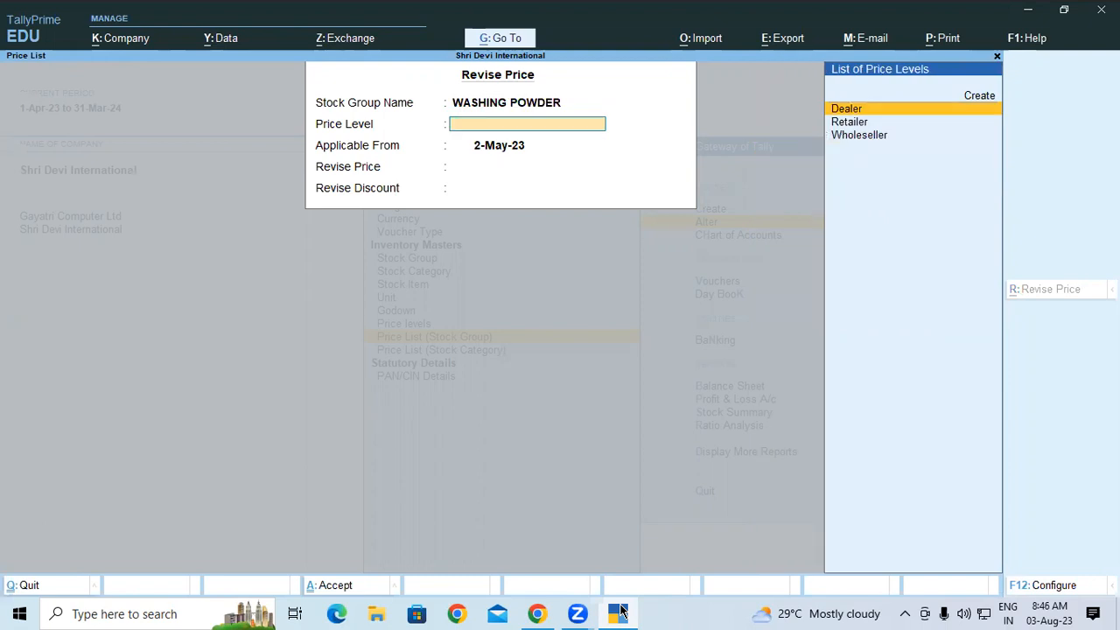
Set the price revision to the Wholeseller price level, applicable from 31-May-23
key("Down")
key("Down")
key("Return")
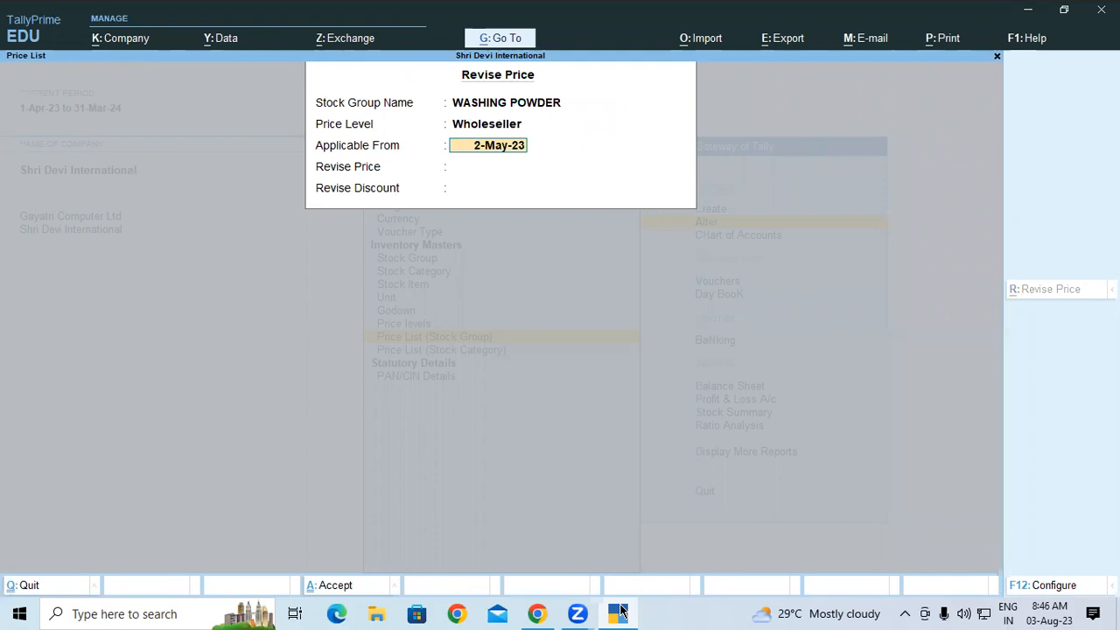
type("31-5-23")
key("Return")
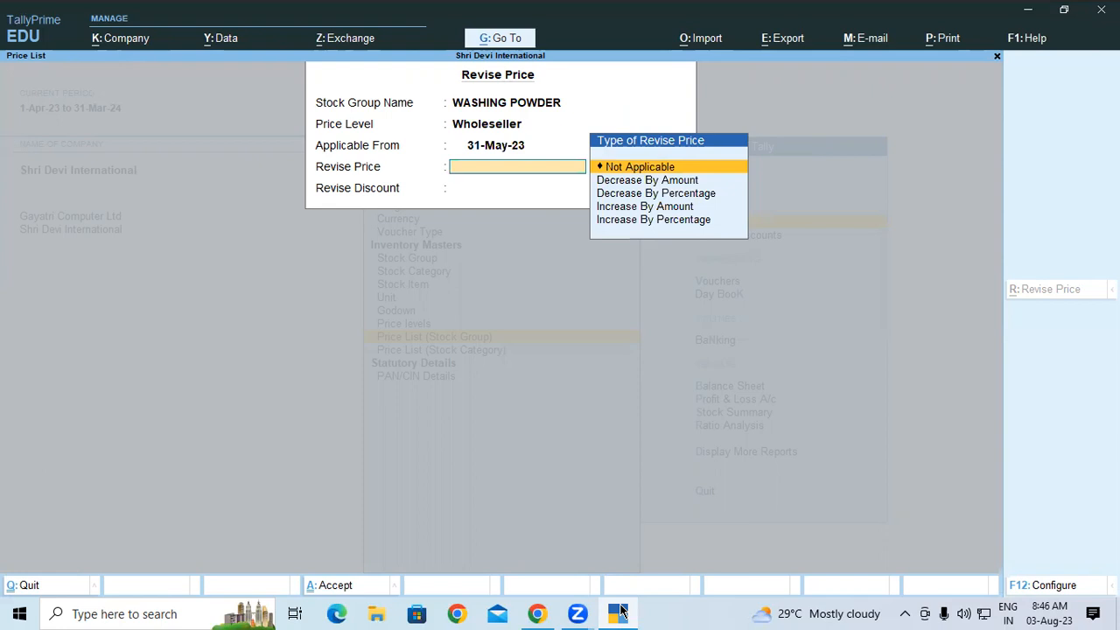
Increase the Wholeseller prices by an amount of 50 ₹ with the discount revision Not Applicable, and close the updated price list
key("Down")
key("Down")
key("Down")
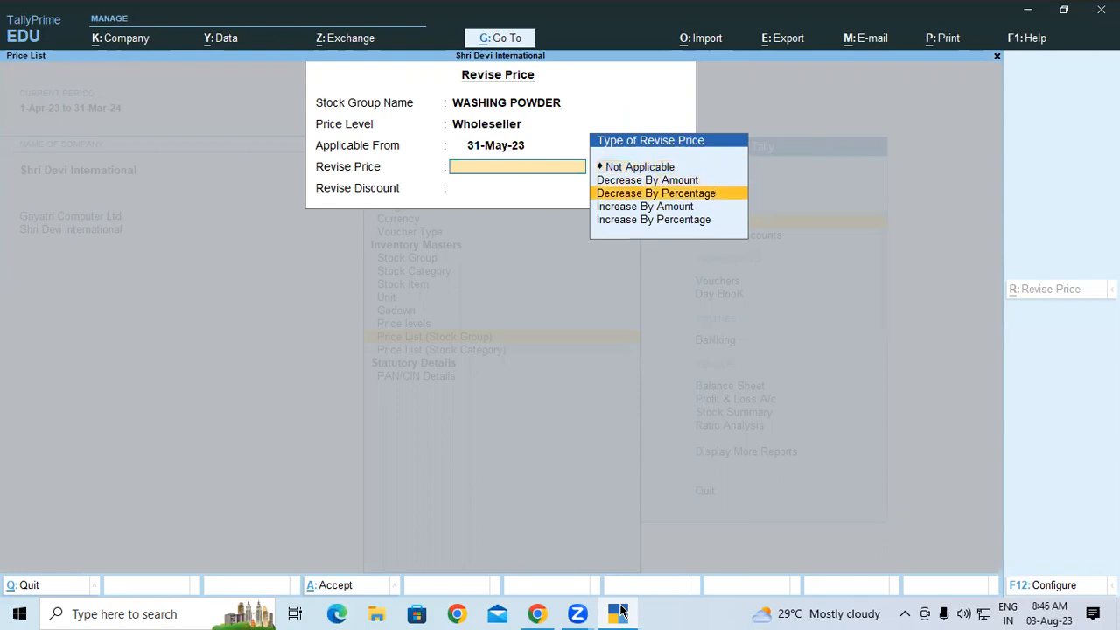
key("Return")
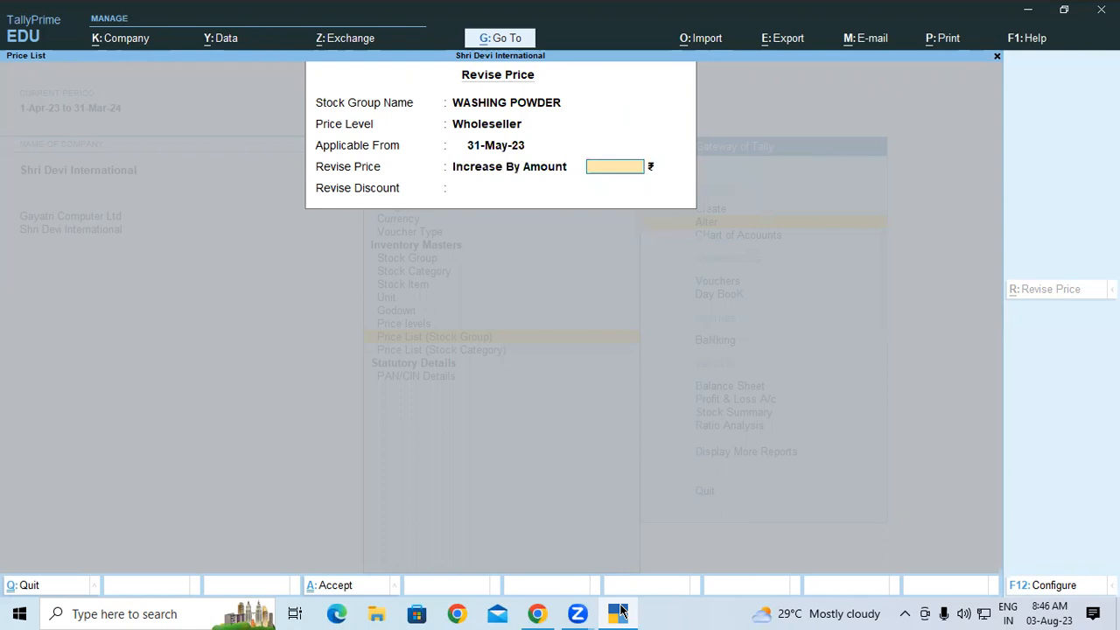
type("50")
key("Return")
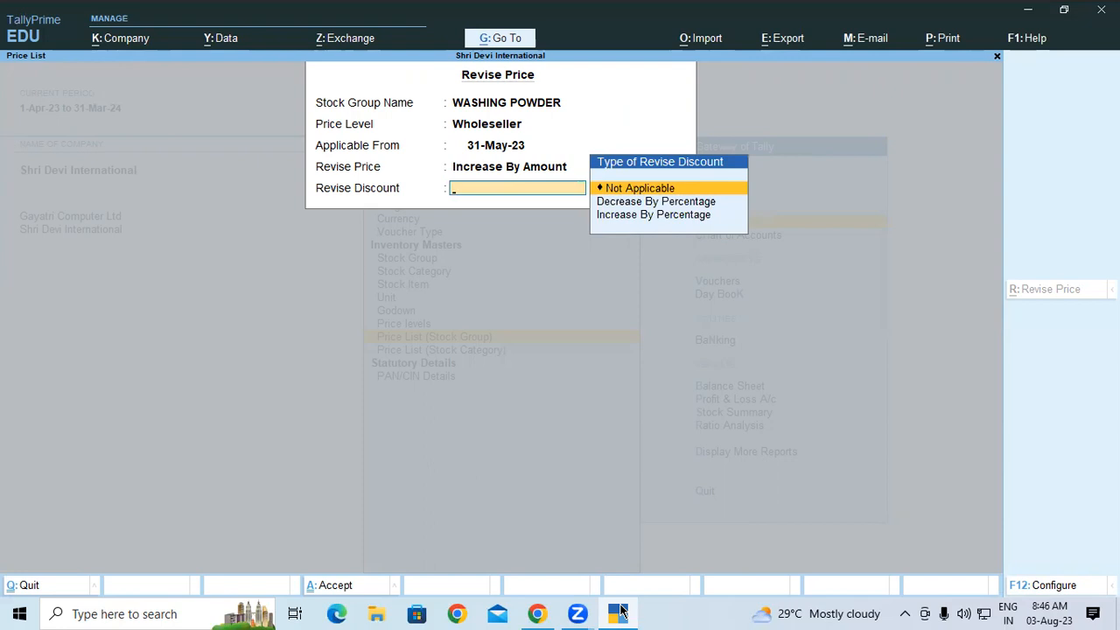
key("Return")
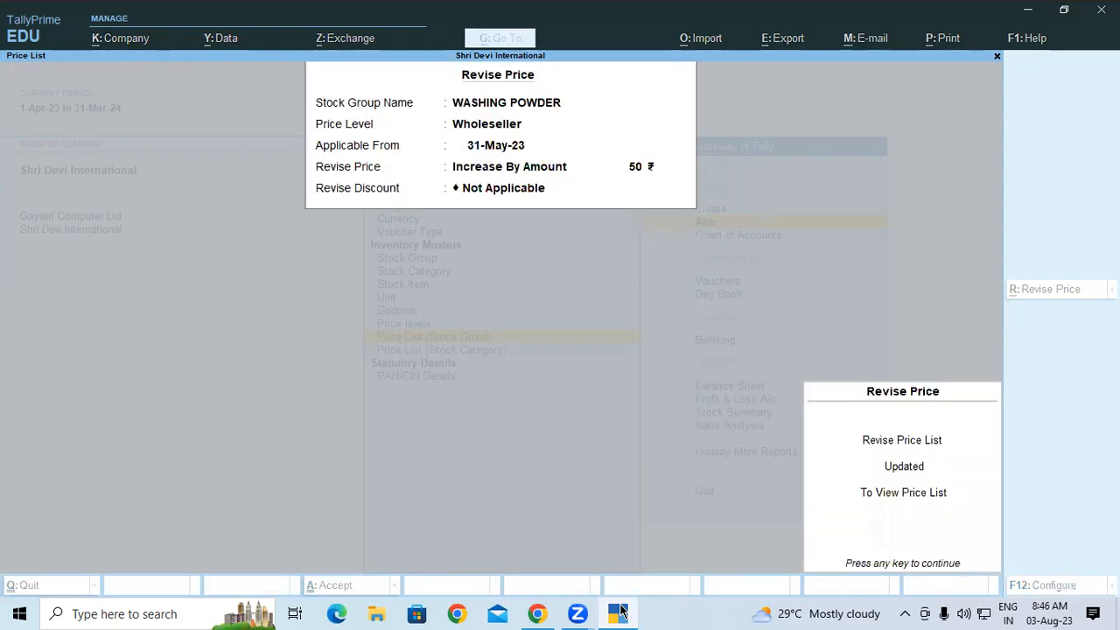
key("Return")
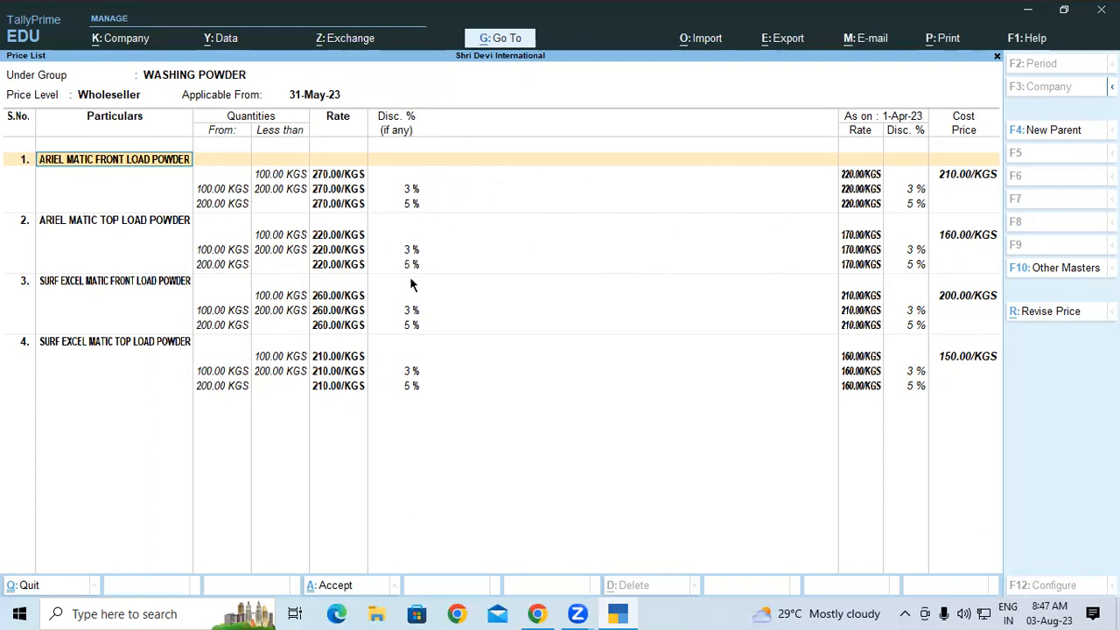
key("Return")
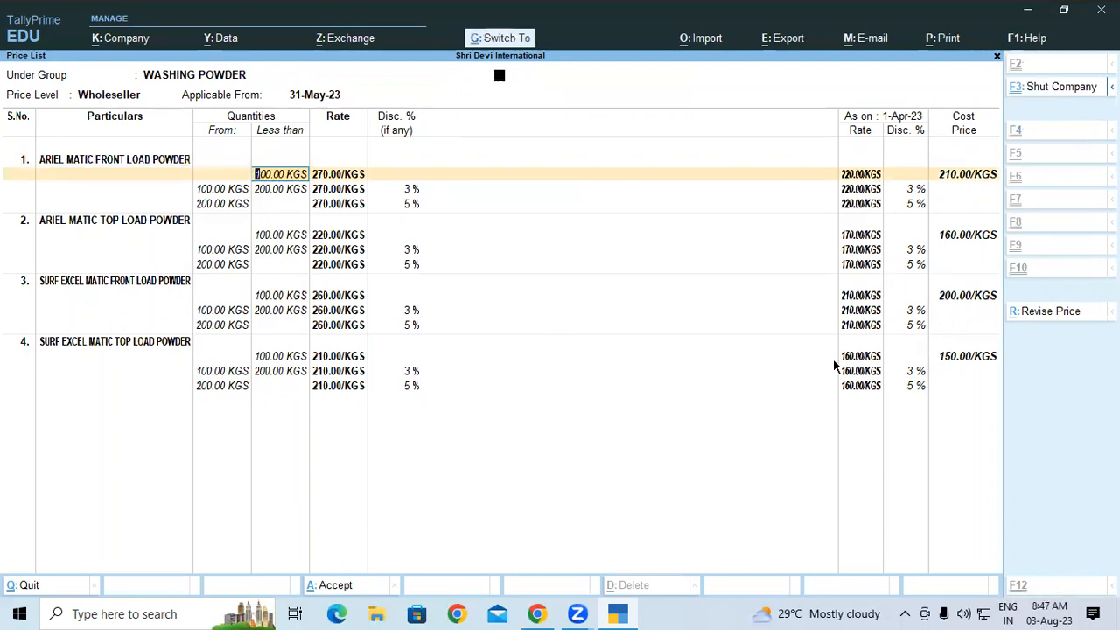
key("ctrl+q")
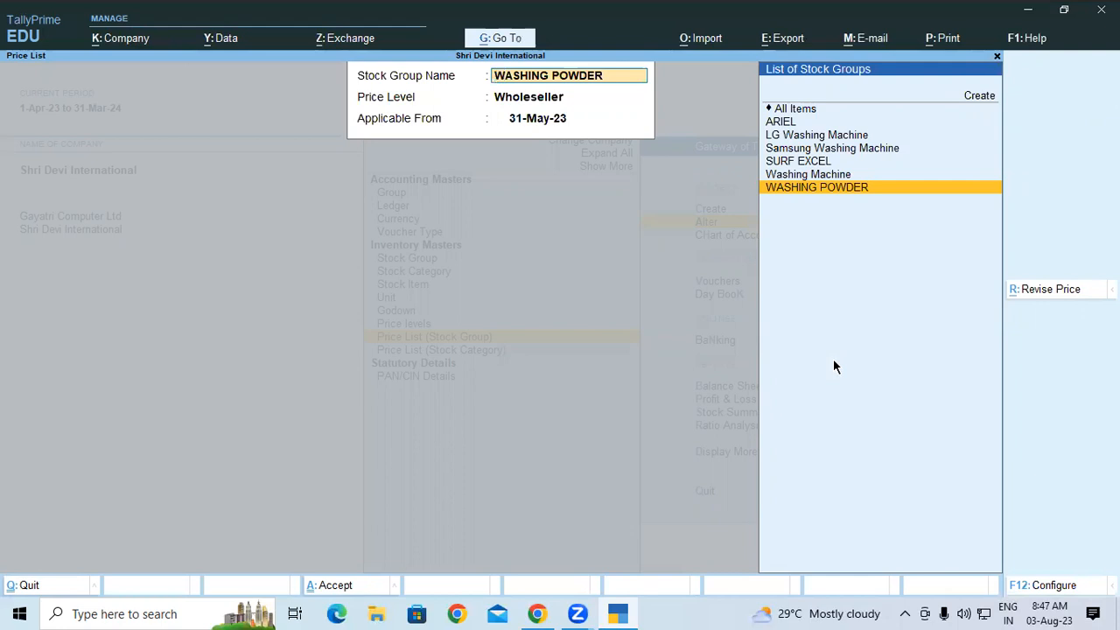
Start another price revision for WASHING POWDER at the Retailer price level, keeping 31-May-23 as the applicable date
key("Return")
key("ctrl+r")
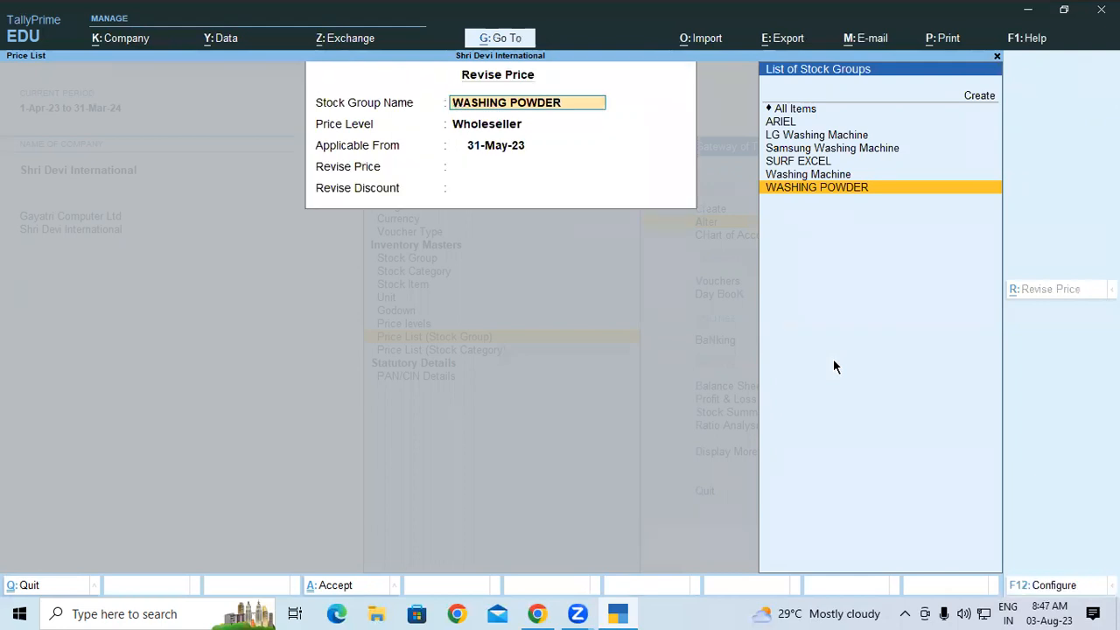
key("Return")
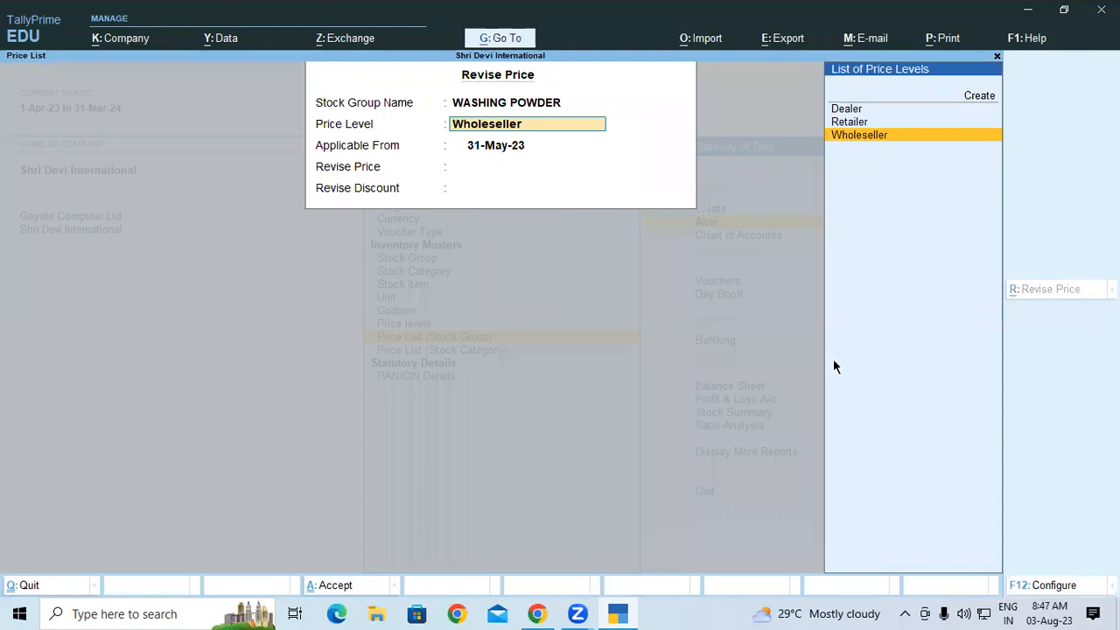
key("Up")
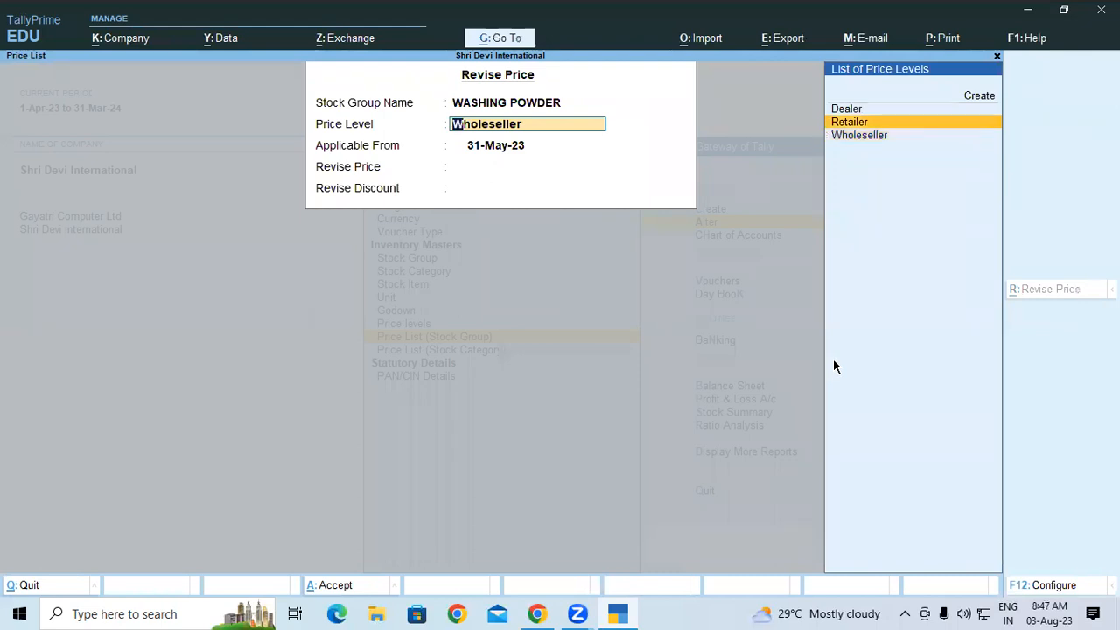
key("Return")
key("Return")
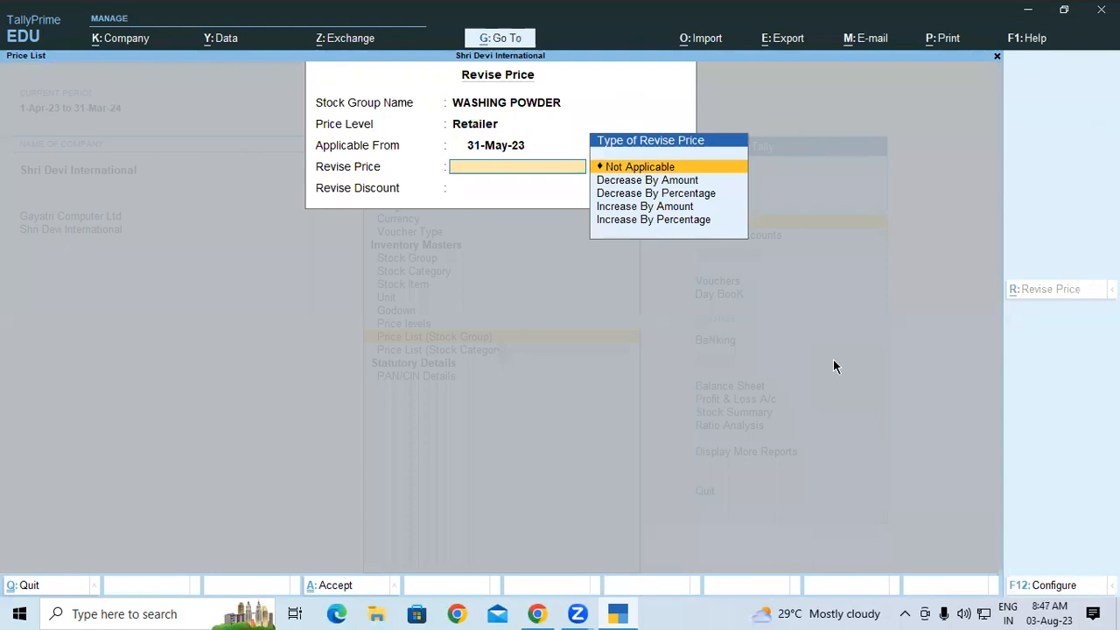
Increase the Retailer prices by an amount of 50 ₹ with the discount revision Not Applicable, and close the updated price list
key("Down")
key("Down")
key("Down")
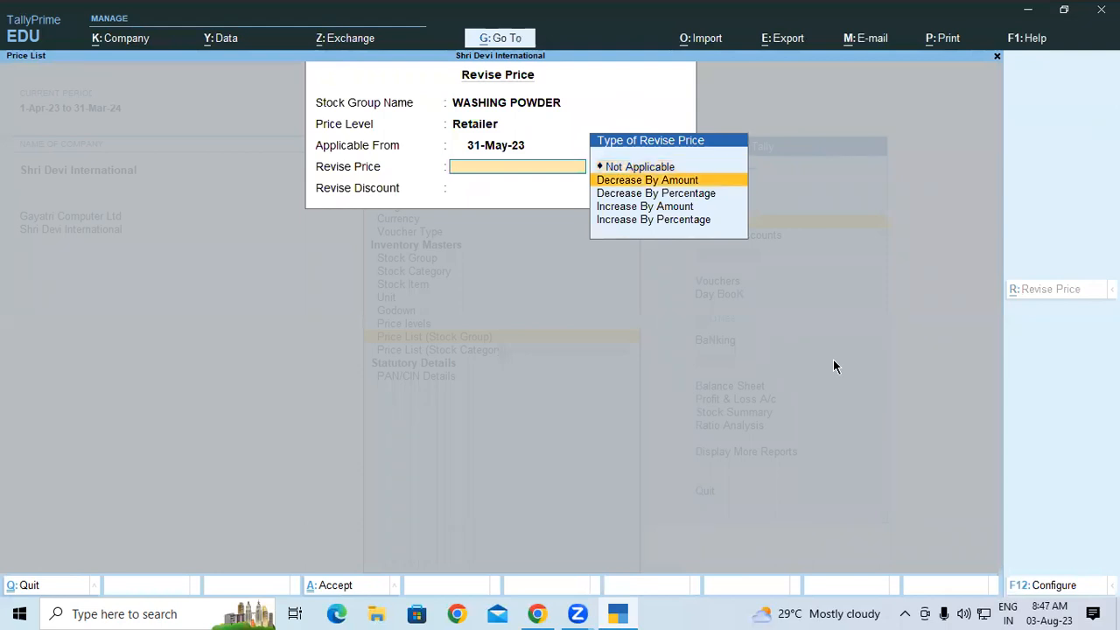
key("Return")
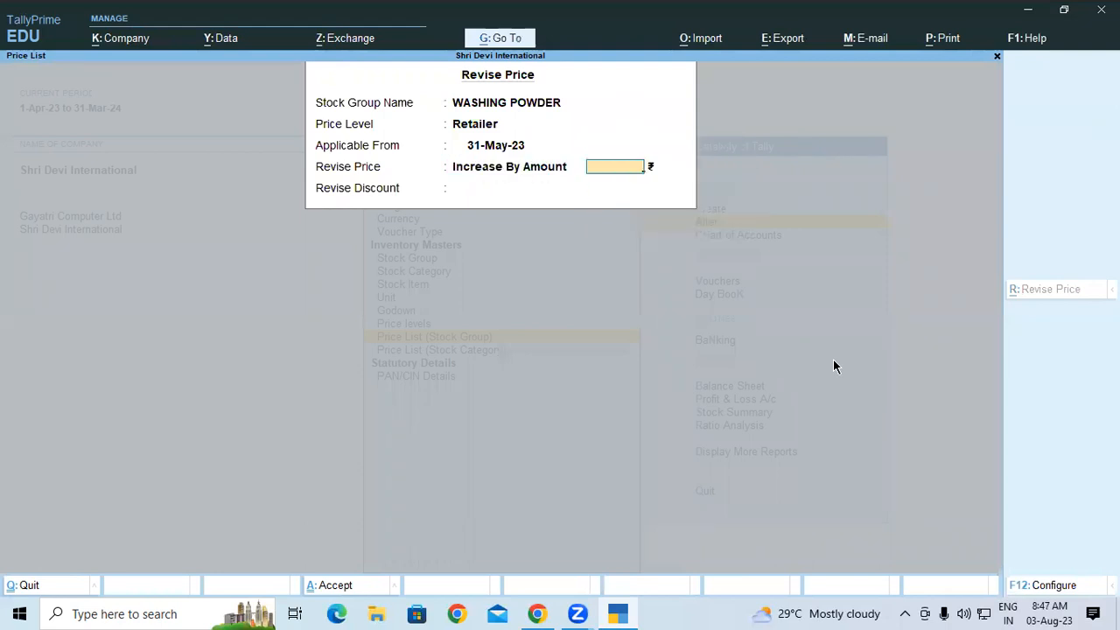
type("50")
key("Return")
key("Return")
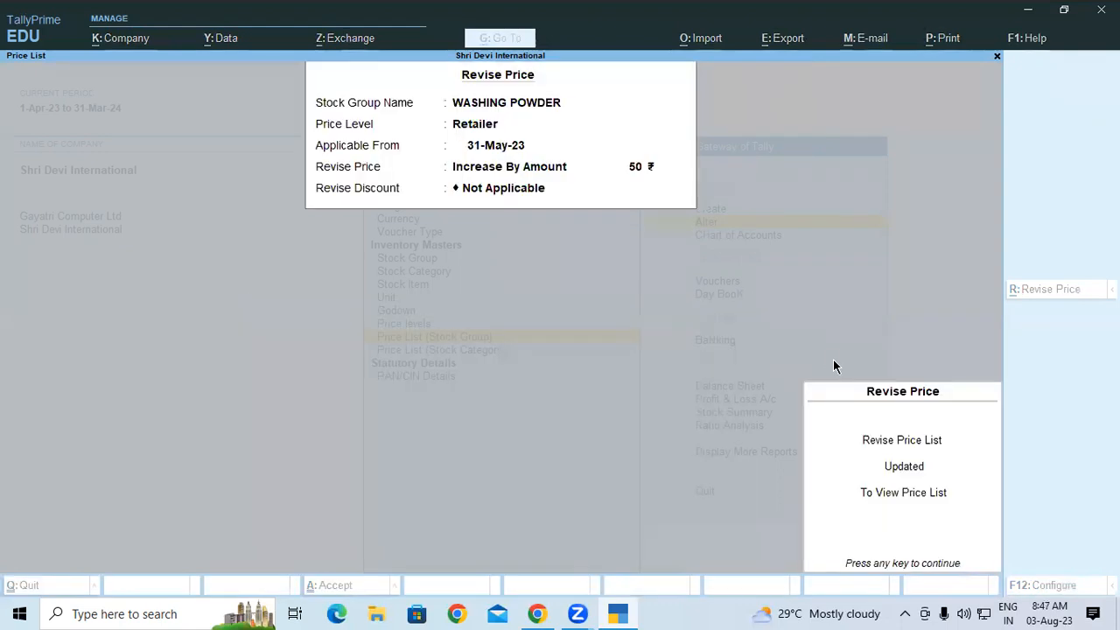
key("Return")
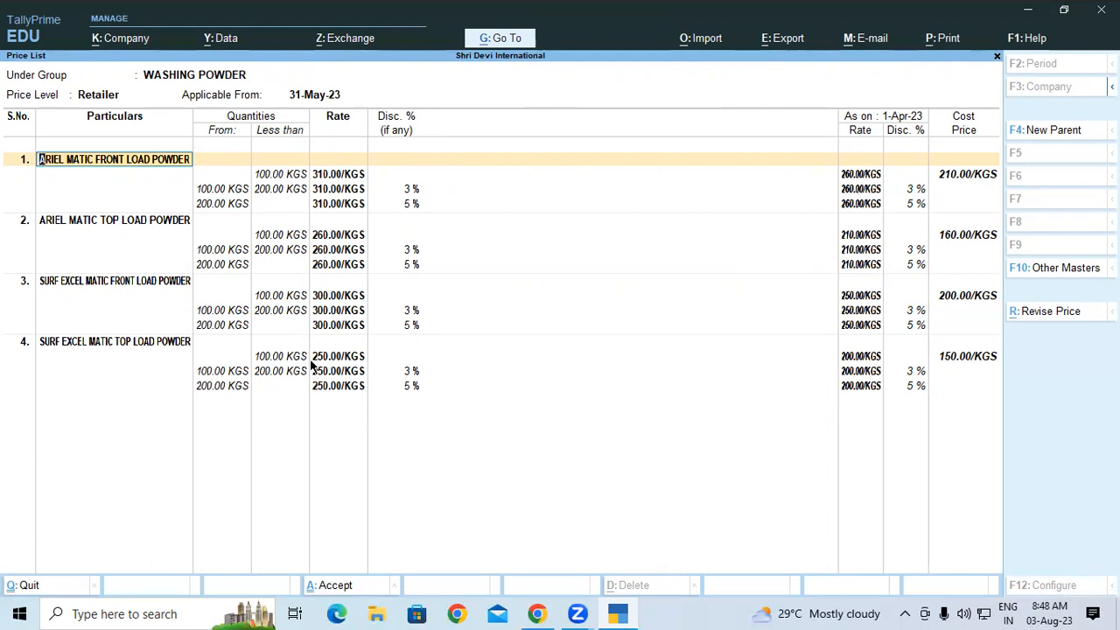
key("ctrl+q")
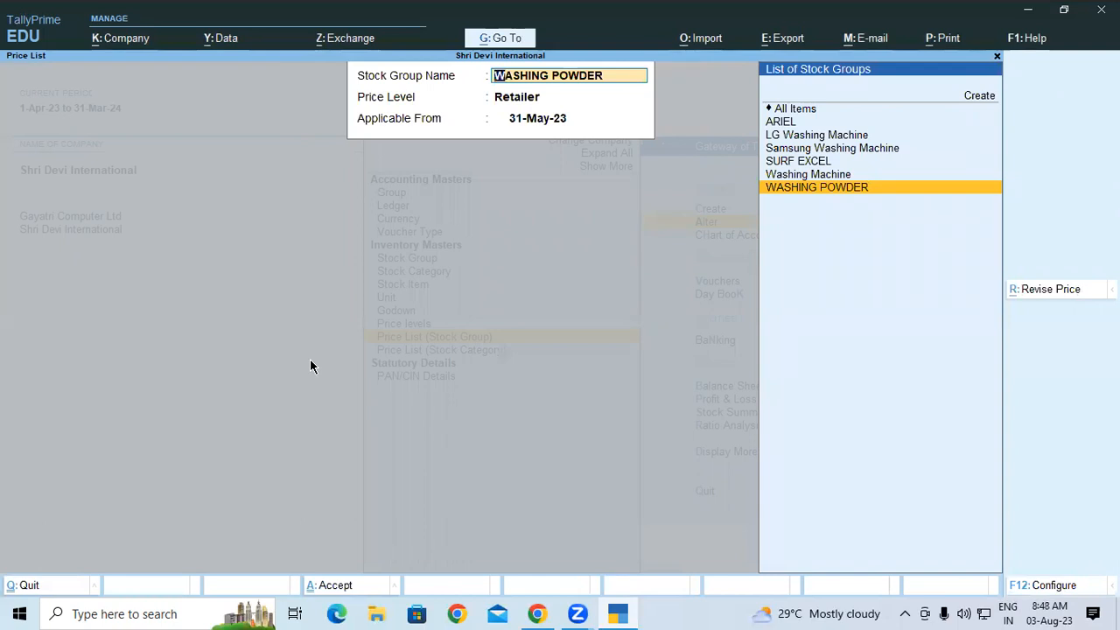
Start a price revision for WASHING POWDER with the price level changed to Dealer, keeping the 31-May-23 applicable date
key("alt+r")
key("Return")
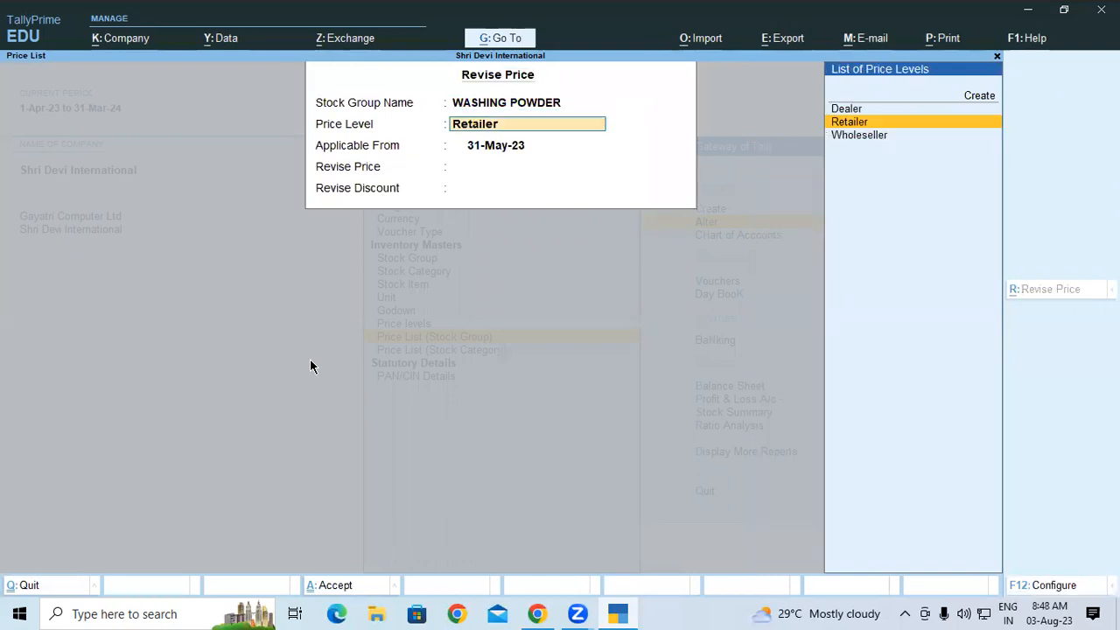
type("1")
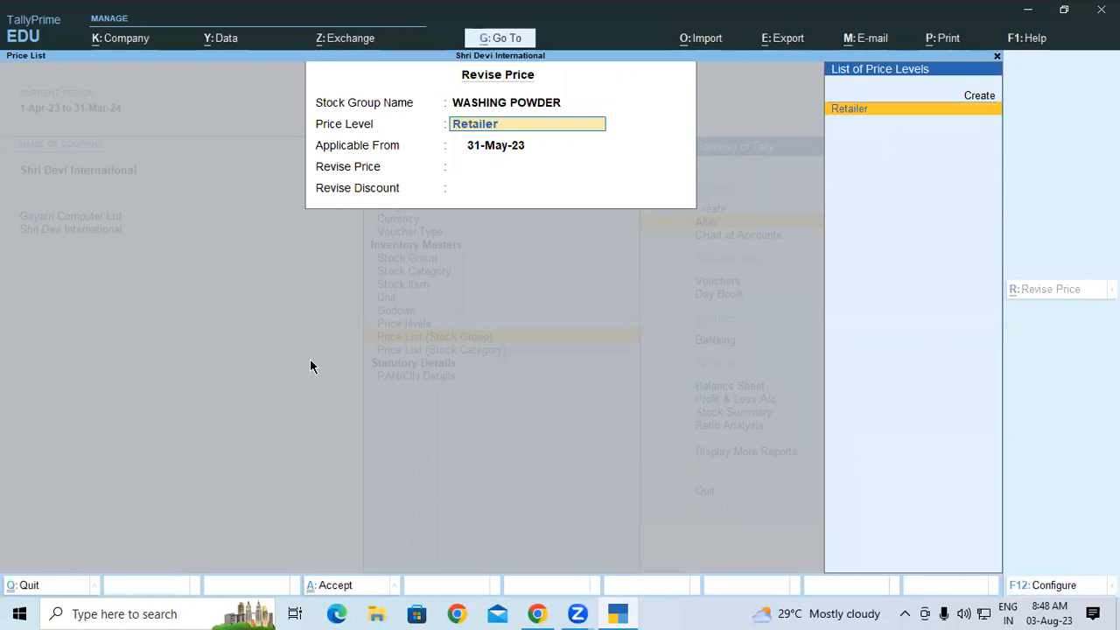
key("BackSpace")
key("BackSpace")
key("BackSpace")
key("BackSpace")
key("BackSpace")
key("BackSpace")
key("BackSpace")
key("BackSpace")
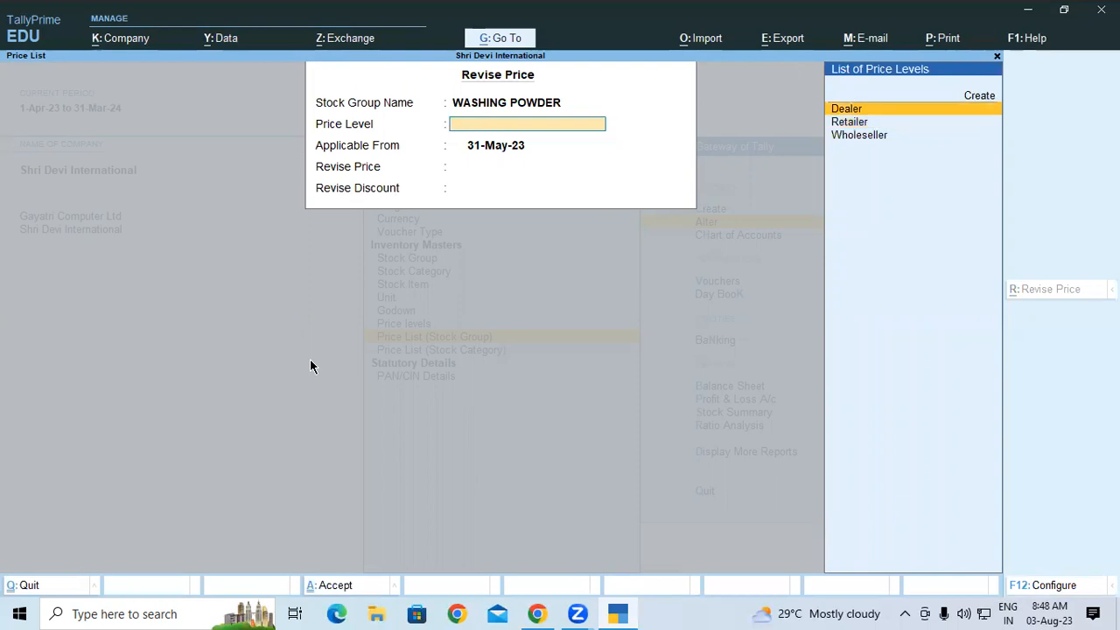
key("Return")
key("Return")
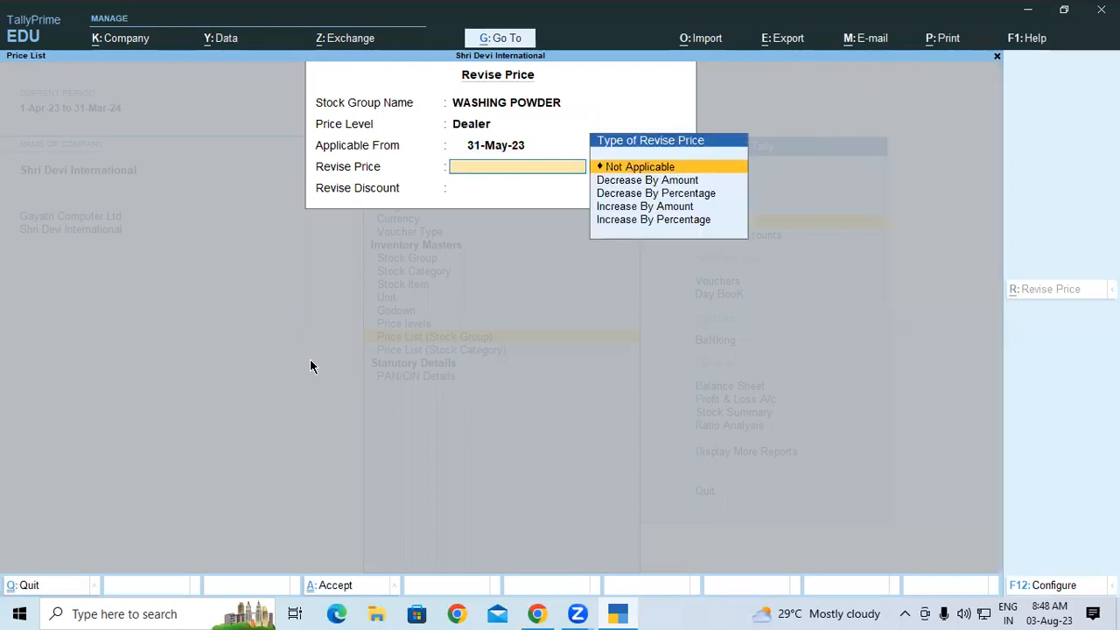
Increase the Dealer prices by an amount of 50 ₹ with the discount revision Not Applicable, and open the updated price list
key("Down")
key("Down")
key("Down")
key("Return")
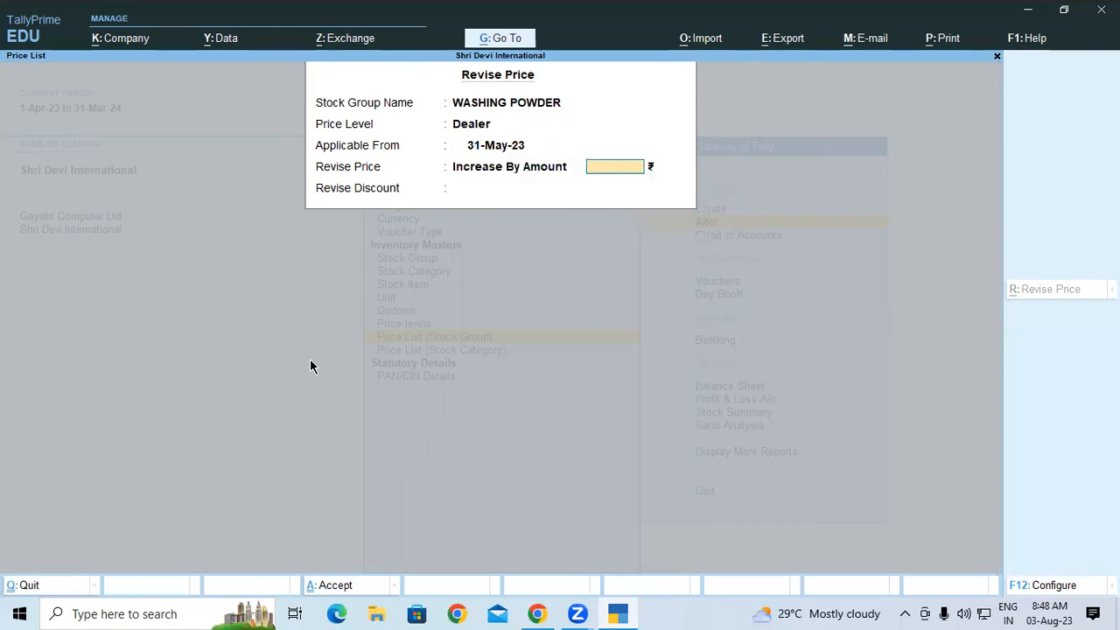
type("50")
key("Return")
key("Return")
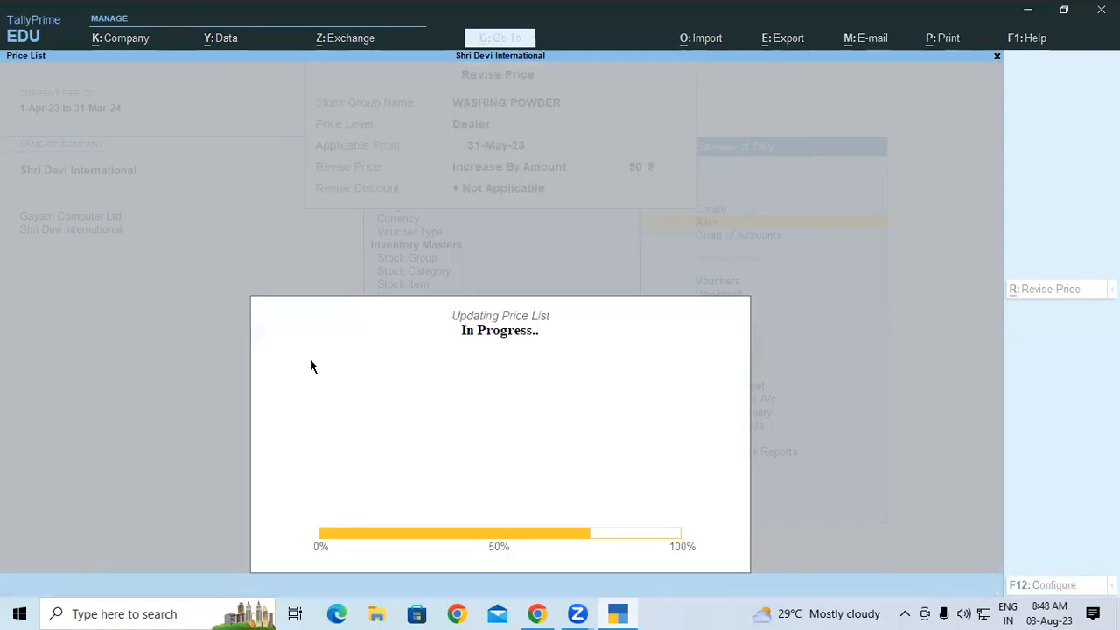
key("Return")
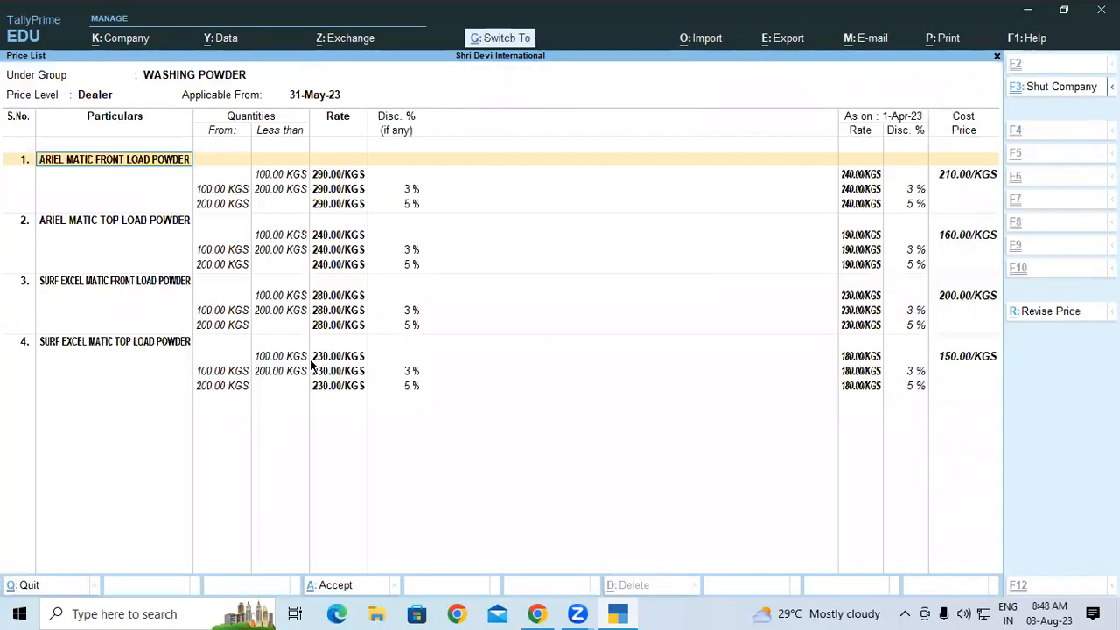
Accept the revised Dealer price list and return to the Master Alteration list
key("ctrl+a")
key("BackSpace")
key("Escape")
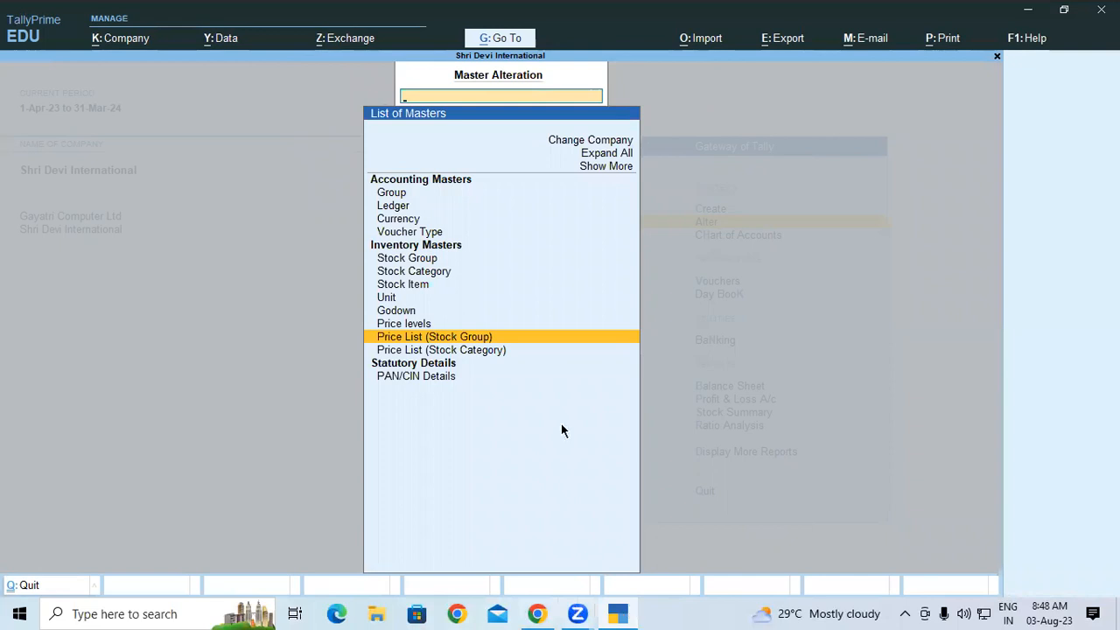
Switch to the browser document and read Illustration 10 on recording sales vouchers with the revised price list
key("alt+Tab")
left_click_drag(922, 466, 924, 482)
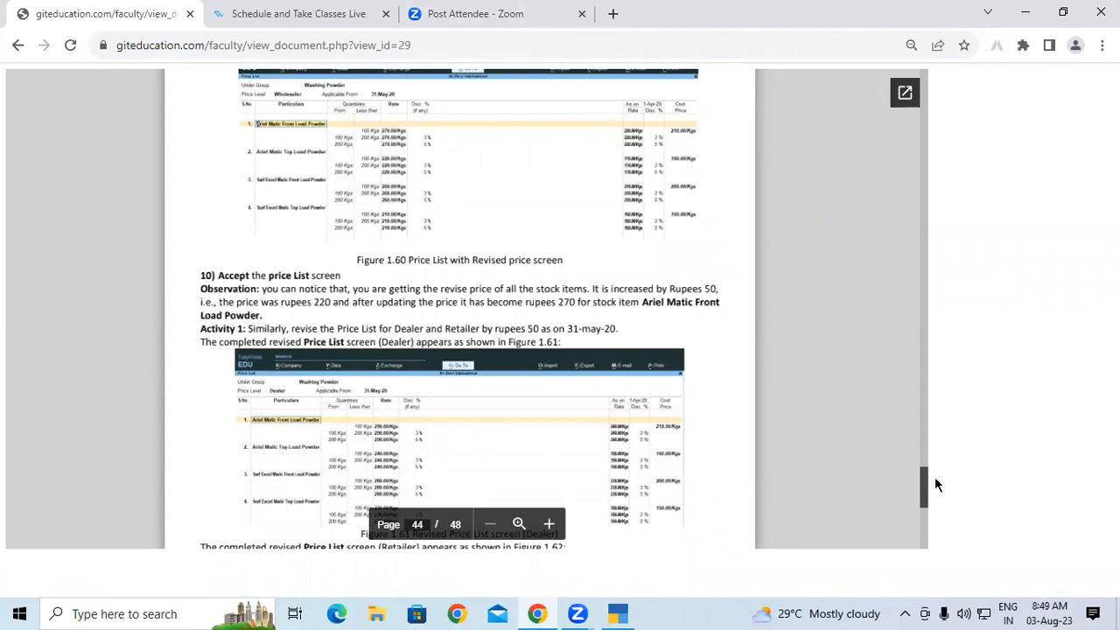
left_click_drag(924, 485, 924, 490)
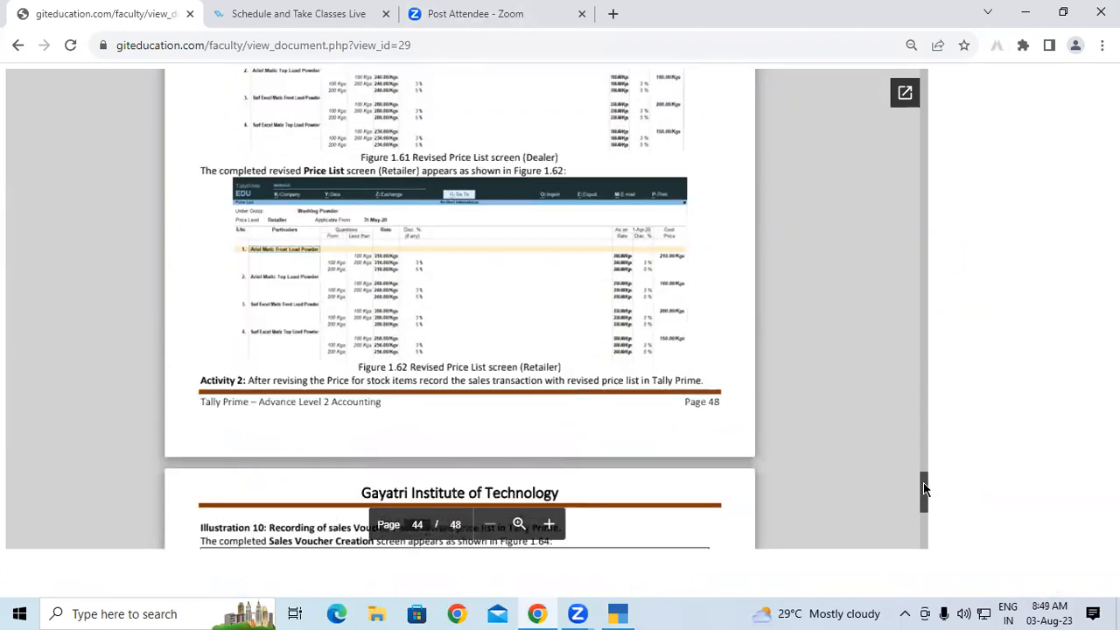
mouse_move(923, 482)
left_mouse_down()
mouse_move(921, 468)
mouse_move(922, 488)
left_mouse_up()
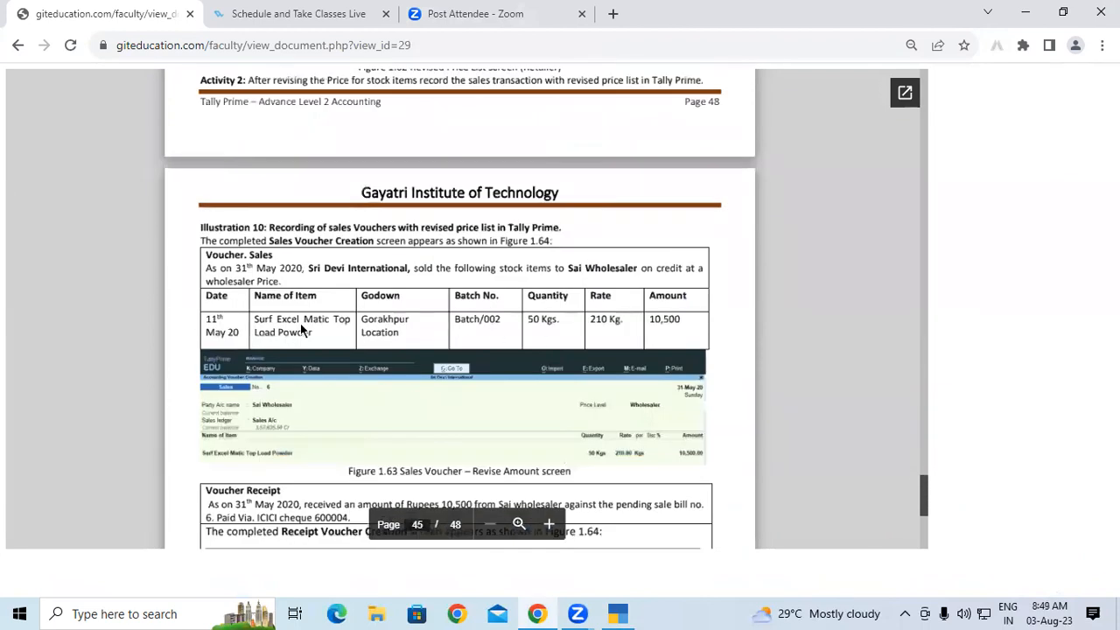